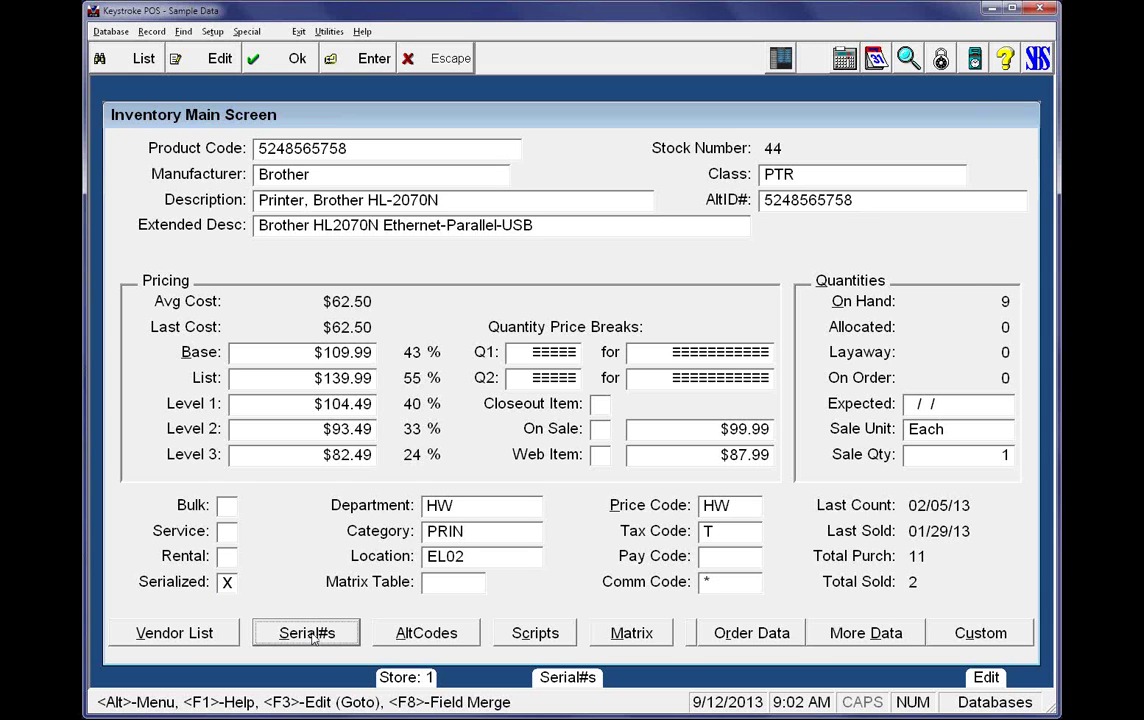
Review the serial numbers list of the Brother HL-2070N printer and close it
click(312, 636)
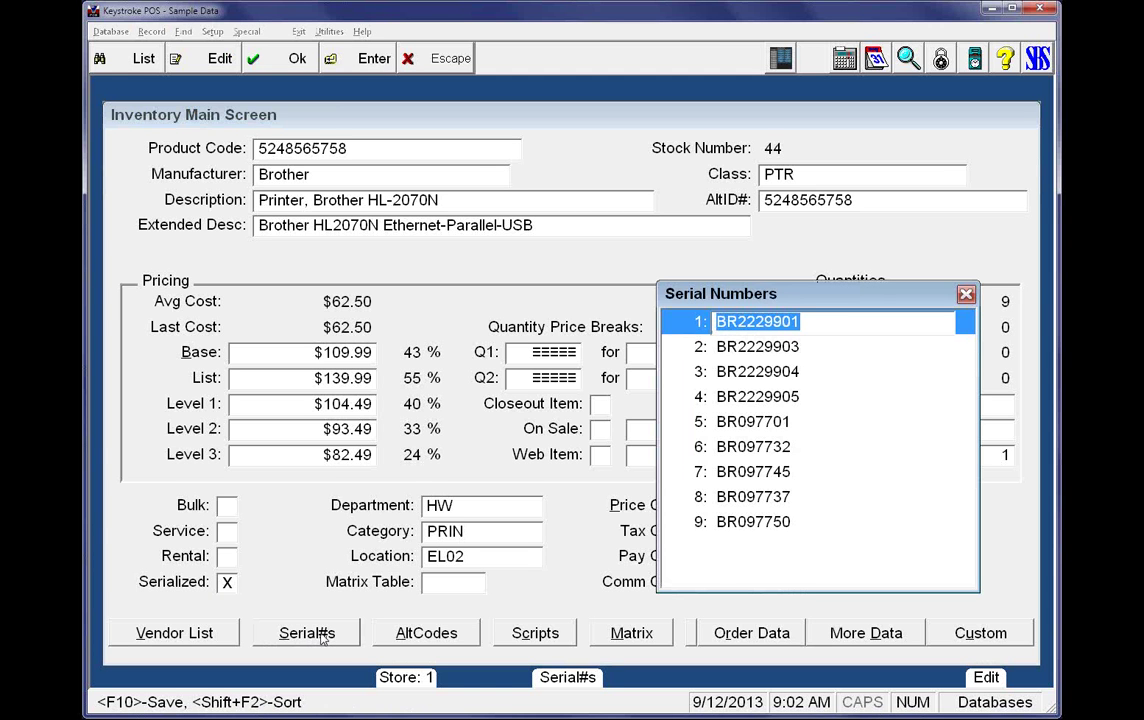
drag(841, 303, 629, 304)
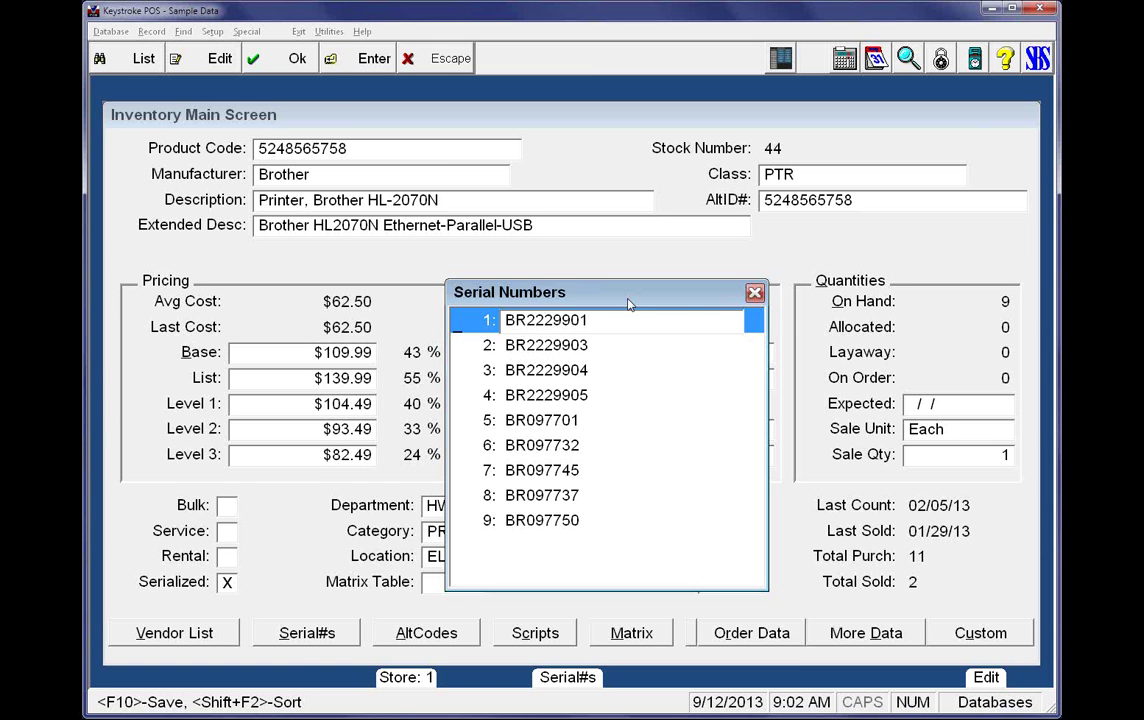
click(755, 295)
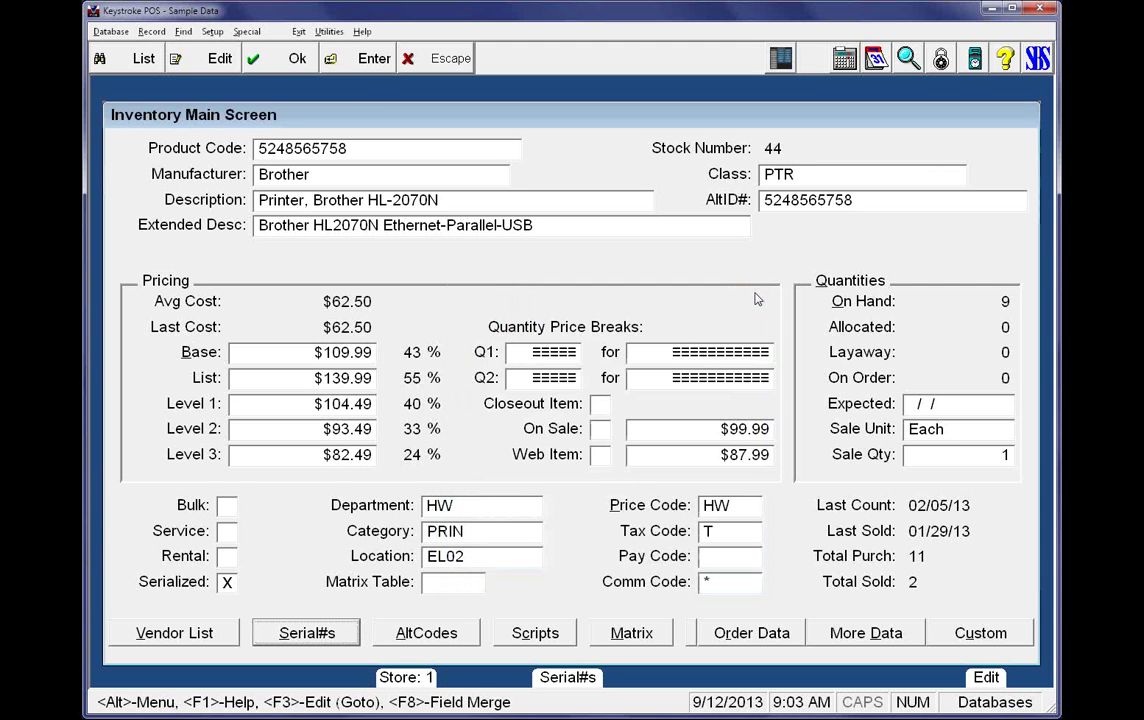
In the Configuration Manager's global parameters, set the Lot# Qty Code to " Qty: " and enable Add to Serialized Entry
click(299, 33)
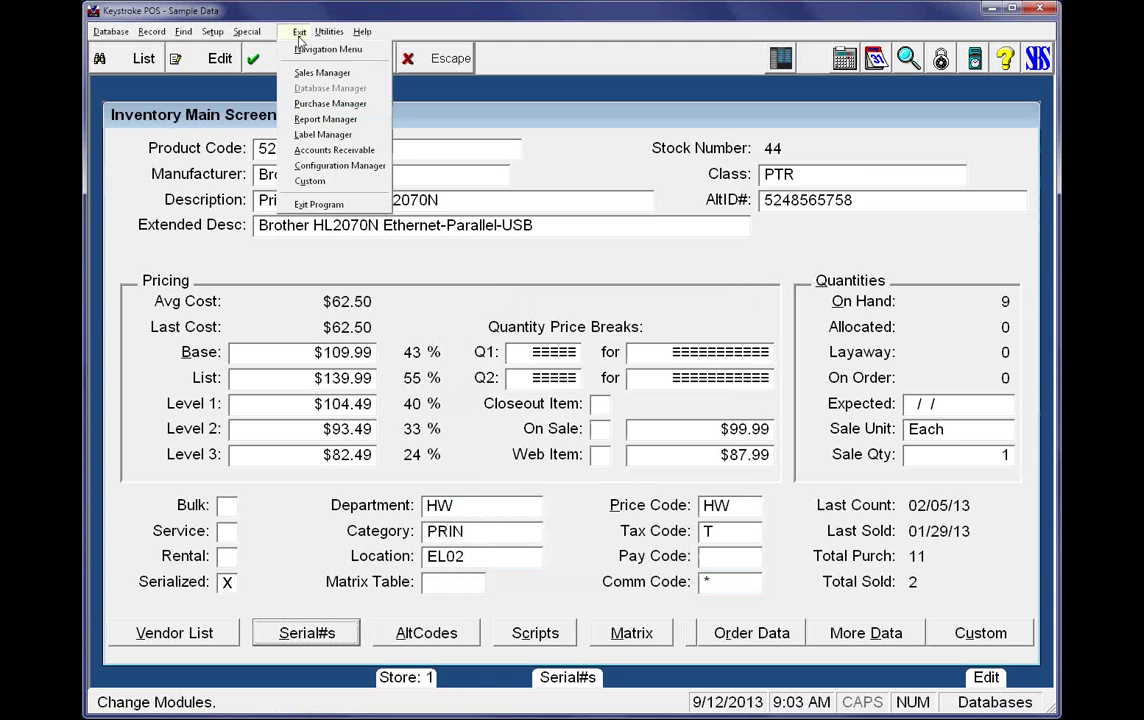
click(309, 168)
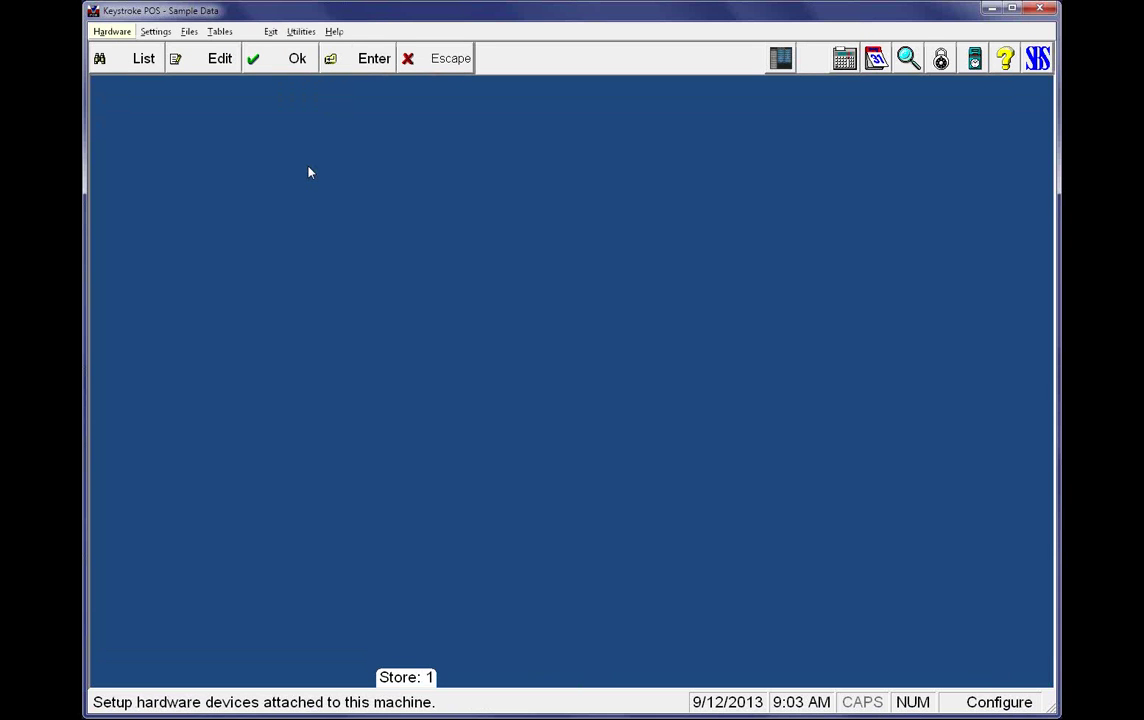
click(156, 31)
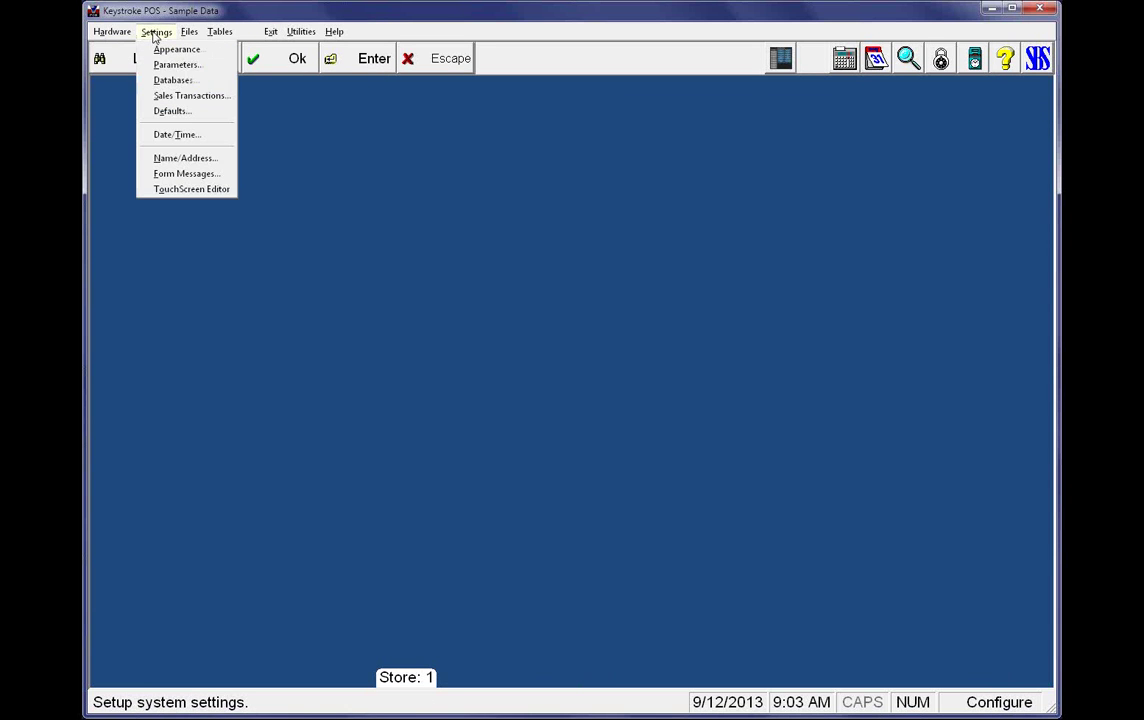
click(174, 65)
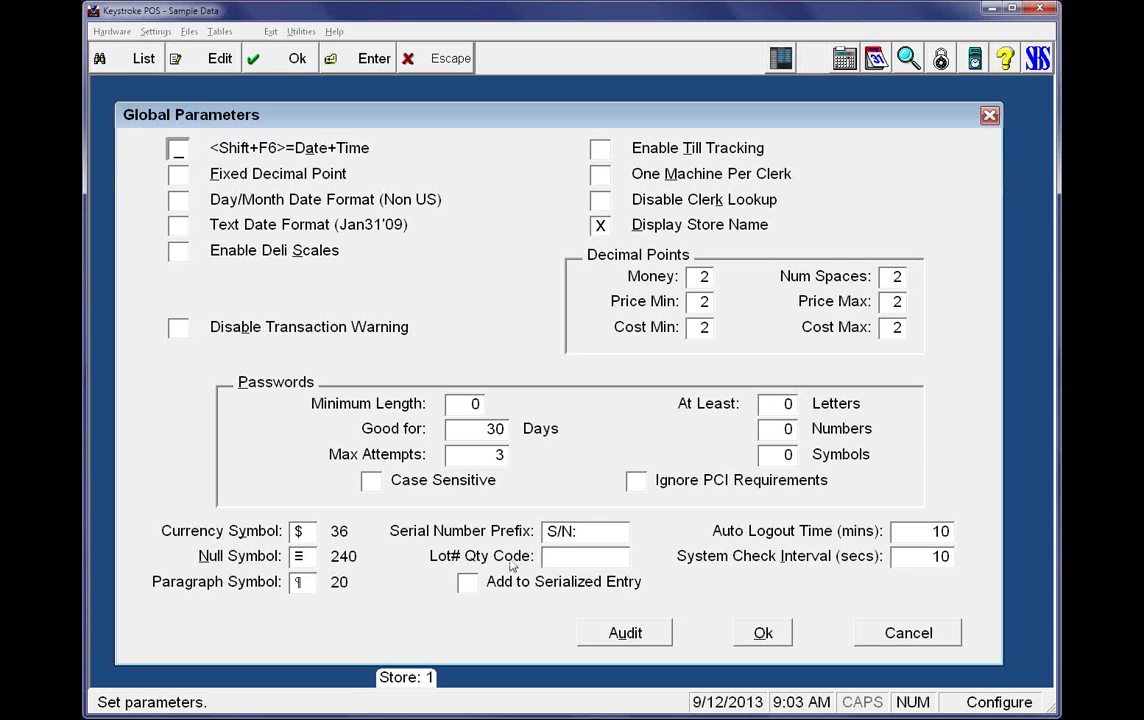
click(561, 560)
text(Qty:)
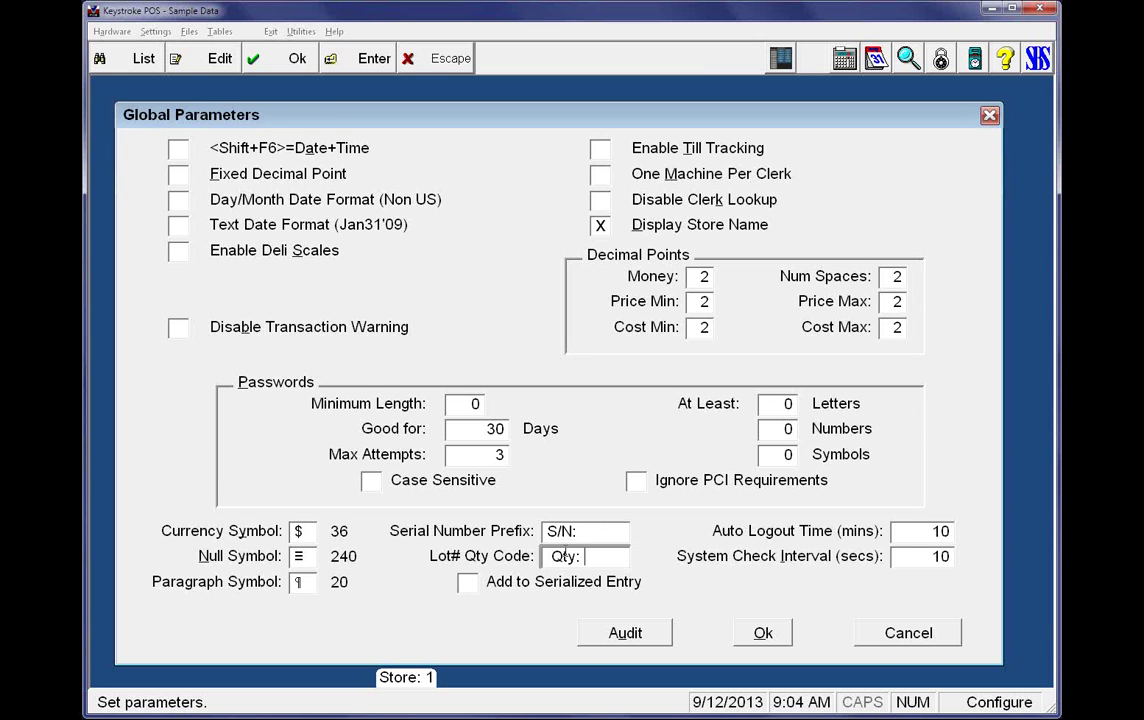
click(469, 584)
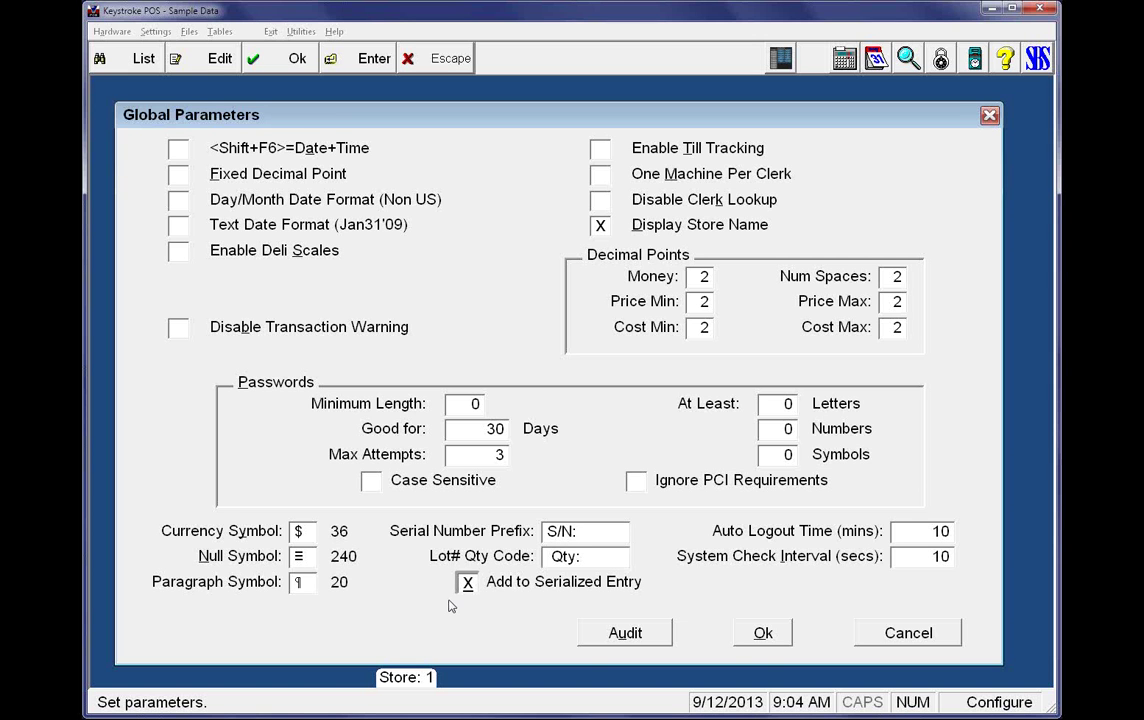
click(762, 634)
Start a new inventory item in the Database Manager with product code VITAMIN and description Vitamin
click(271, 31)
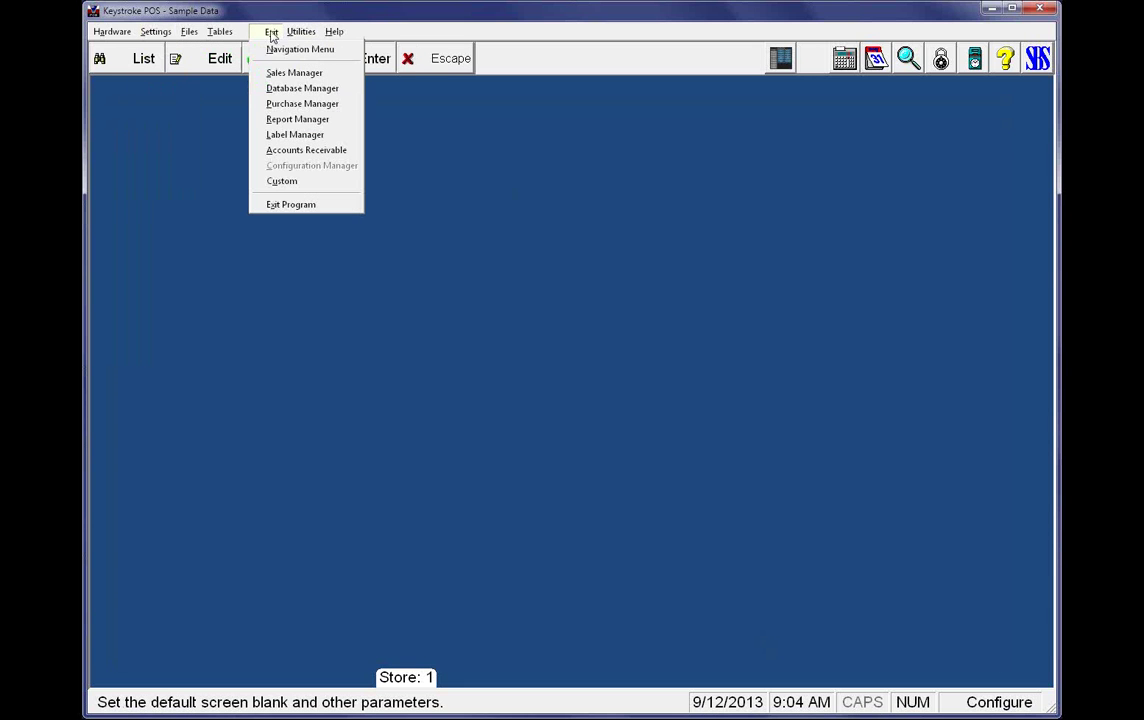
click(273, 89)
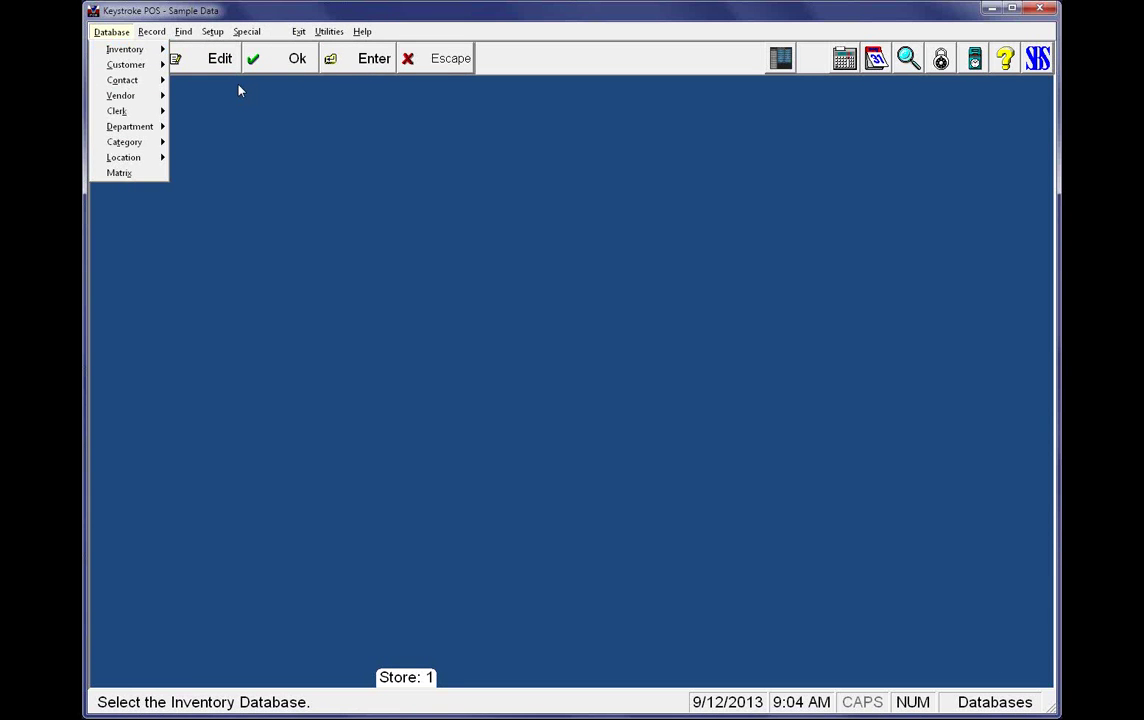
click(121, 51)
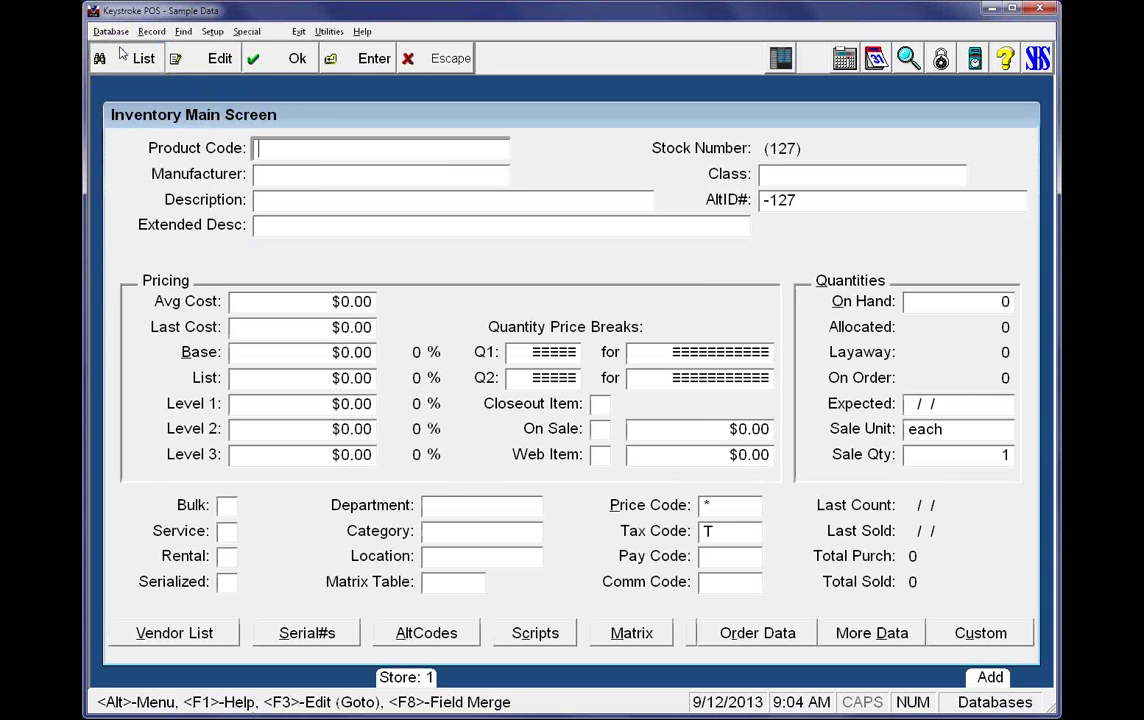
text(vi)
key(BackSpace)
key(BackSpace)
key(Caps_Lock)
text(VITAMIN)
key(Return)
text(V)
key(Caps_Lock)
text(i)
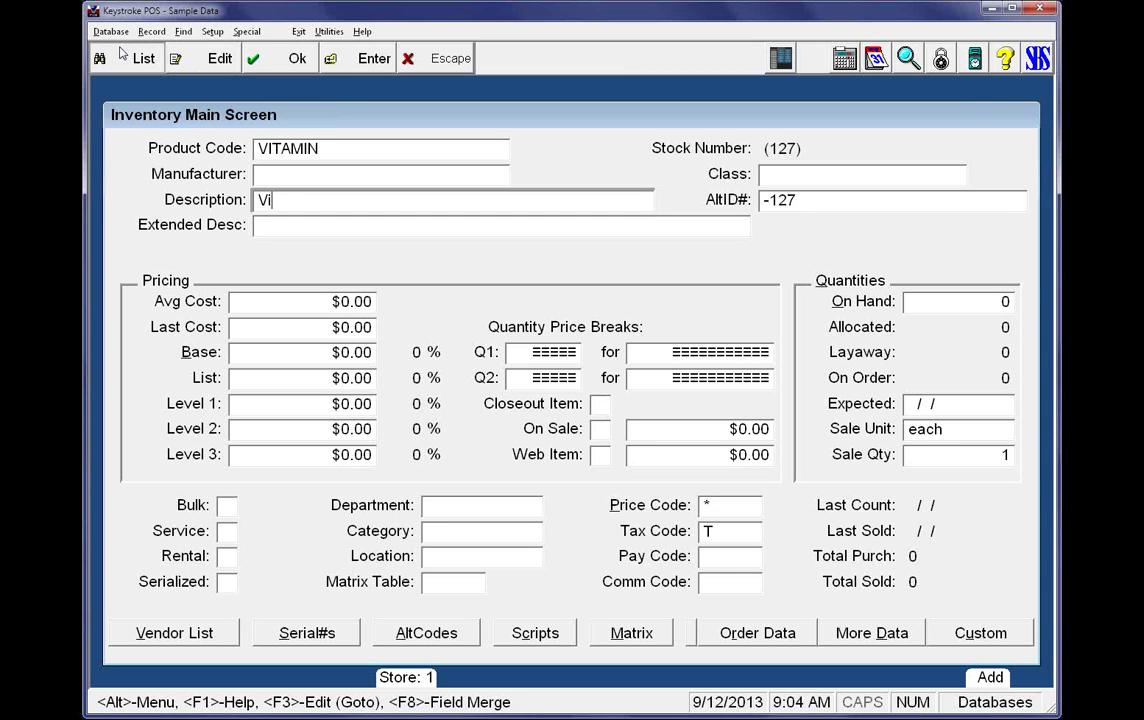
text(tamin)
key(Return)
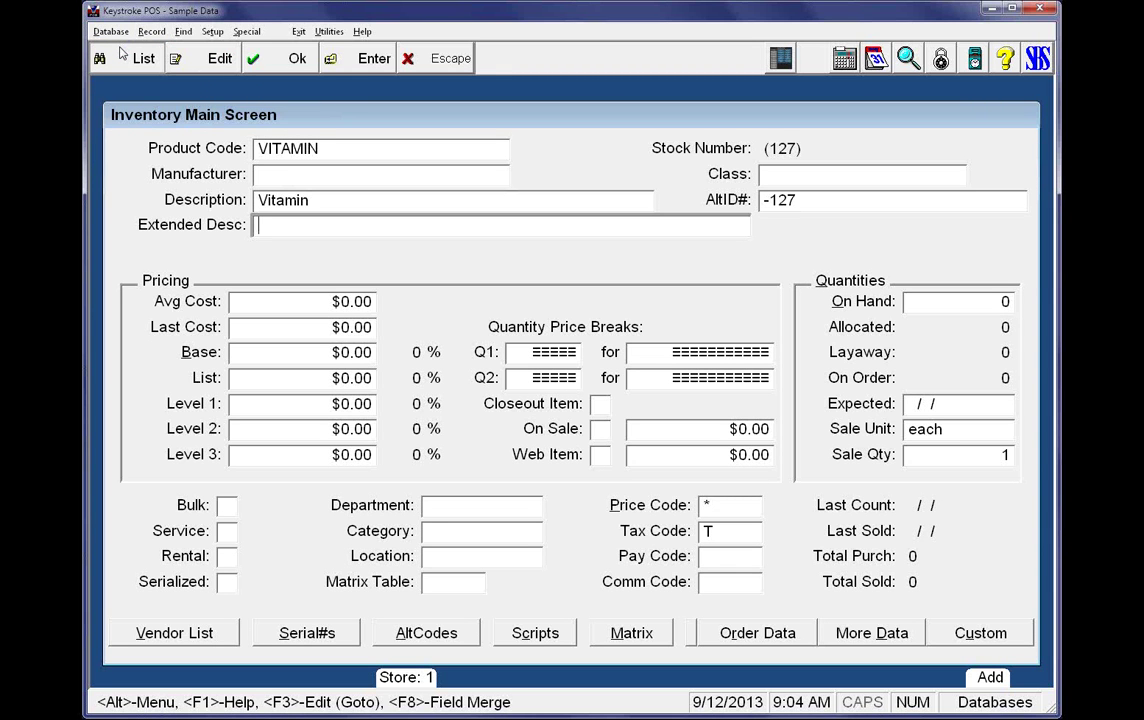
Give the Vitamin item an average cost of 2.00 and a base price of 4.99, and save it as serialized
click(334, 302)
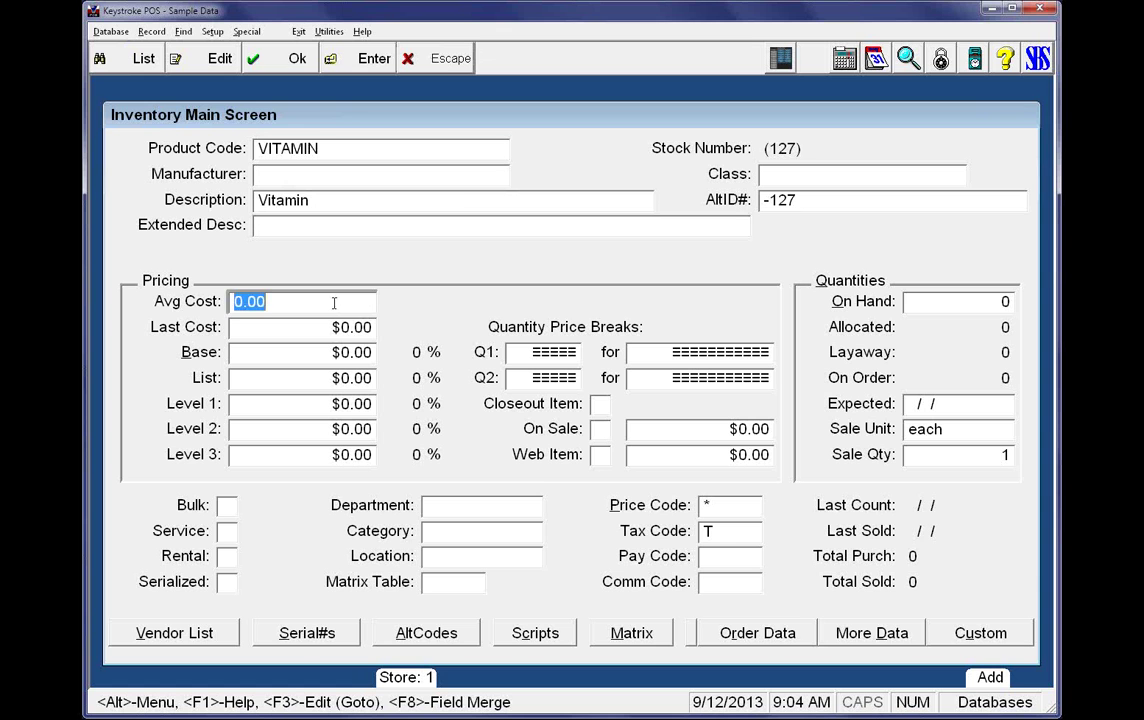
text(2)
key(Return)
key(Return)
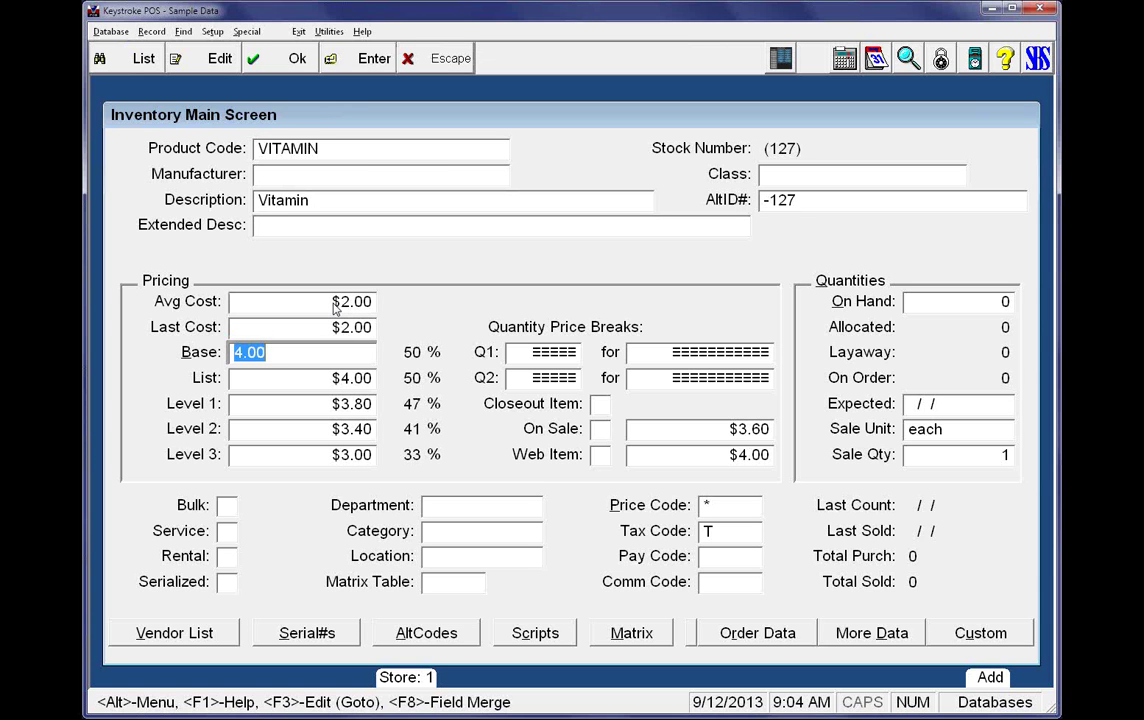
text(4.99)
key(Return)
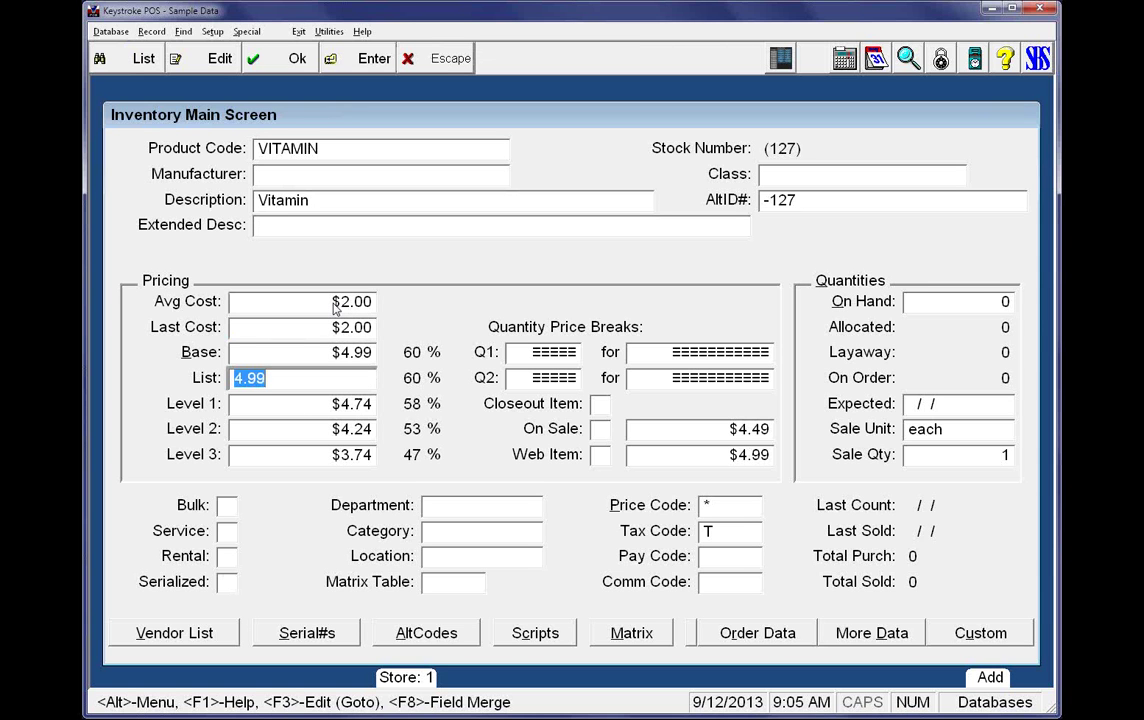
click(227, 586)
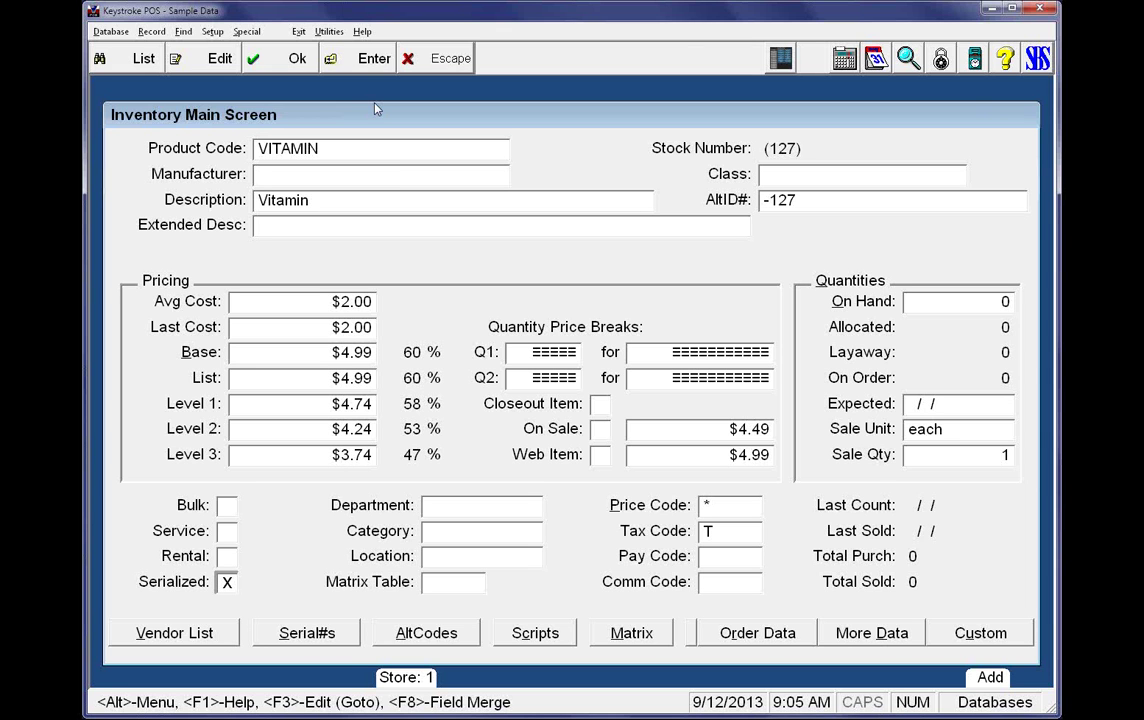
key(F10)
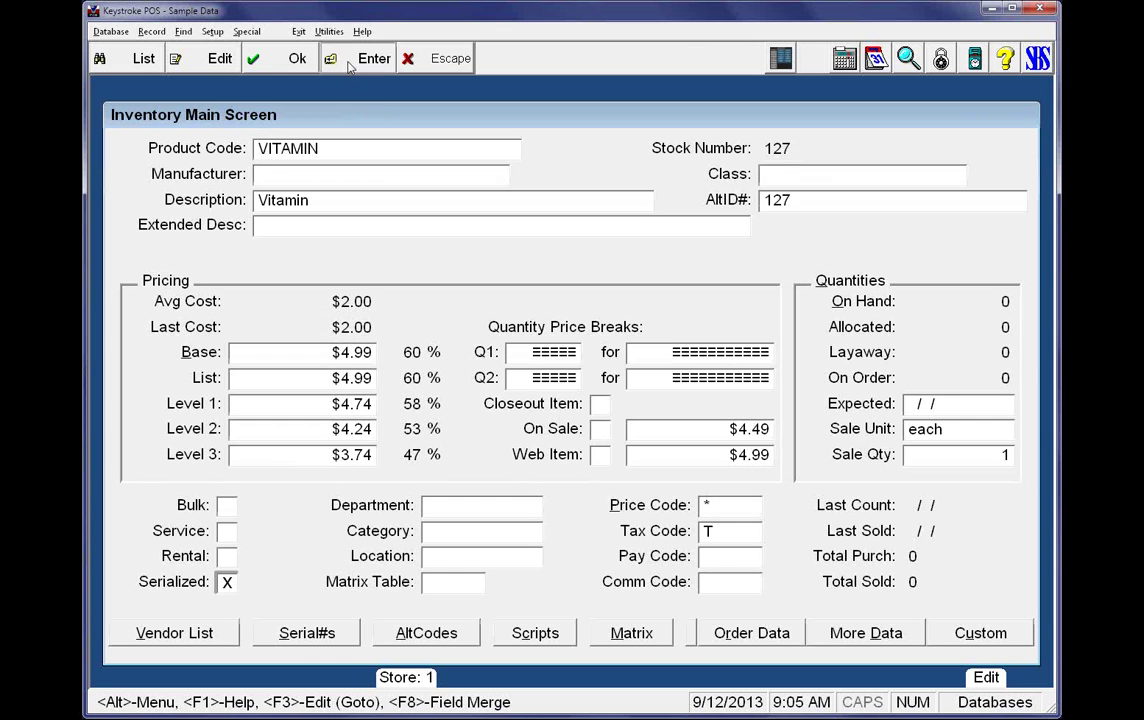
Start a purchase order in the Purchase Manager for the vendor Mtn. High Distrib
click(300, 31)
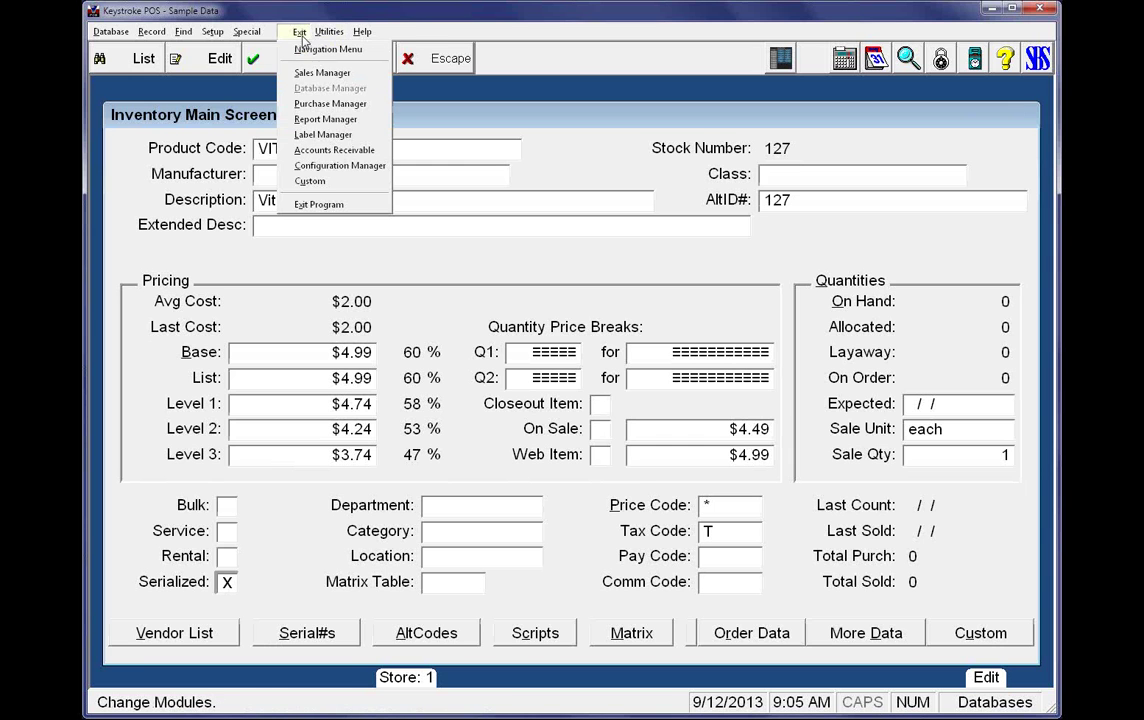
click(311, 104)
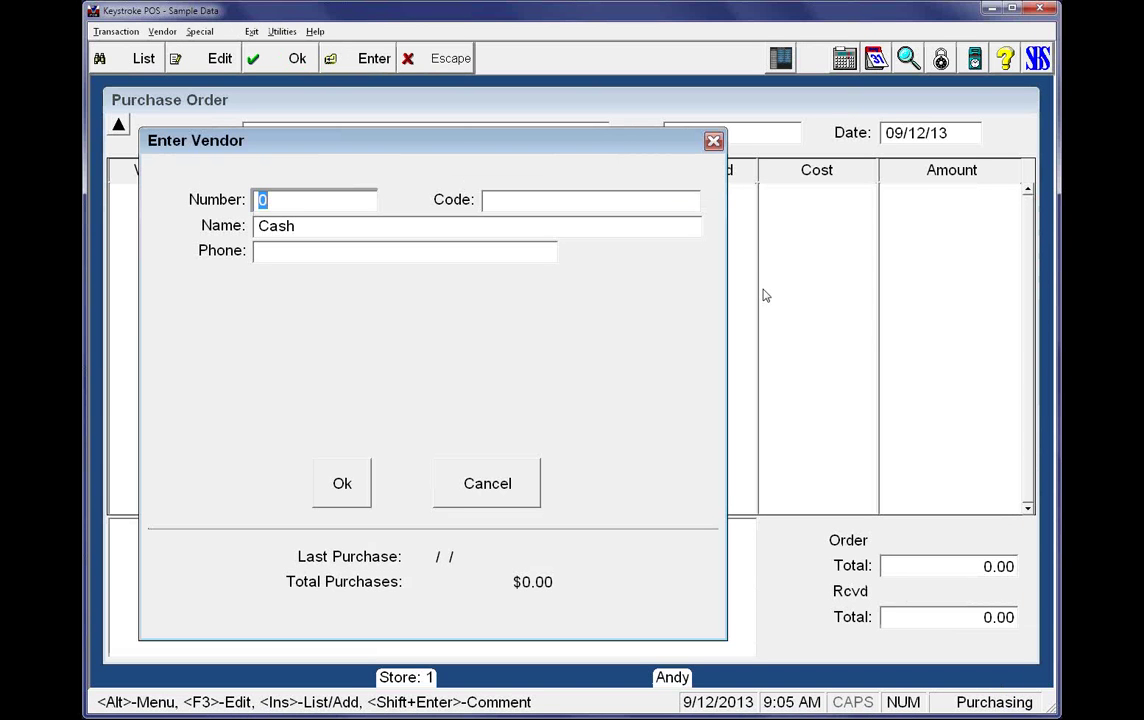
key(Insert)
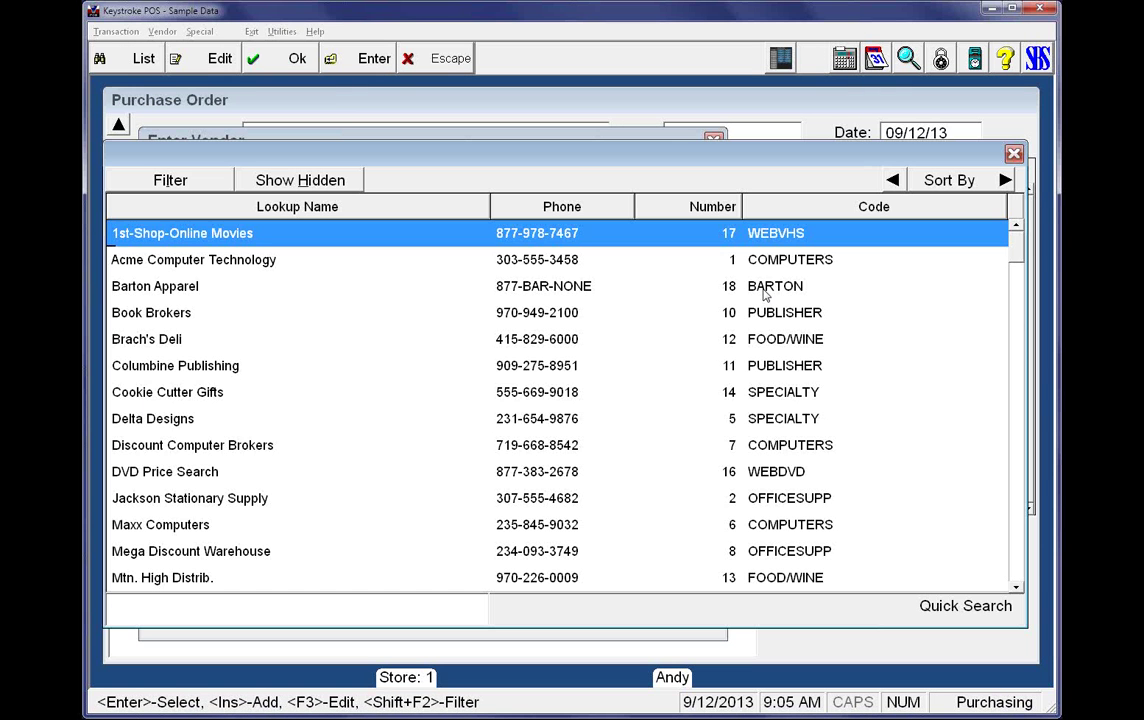
scroll(764, 290, down, 5)
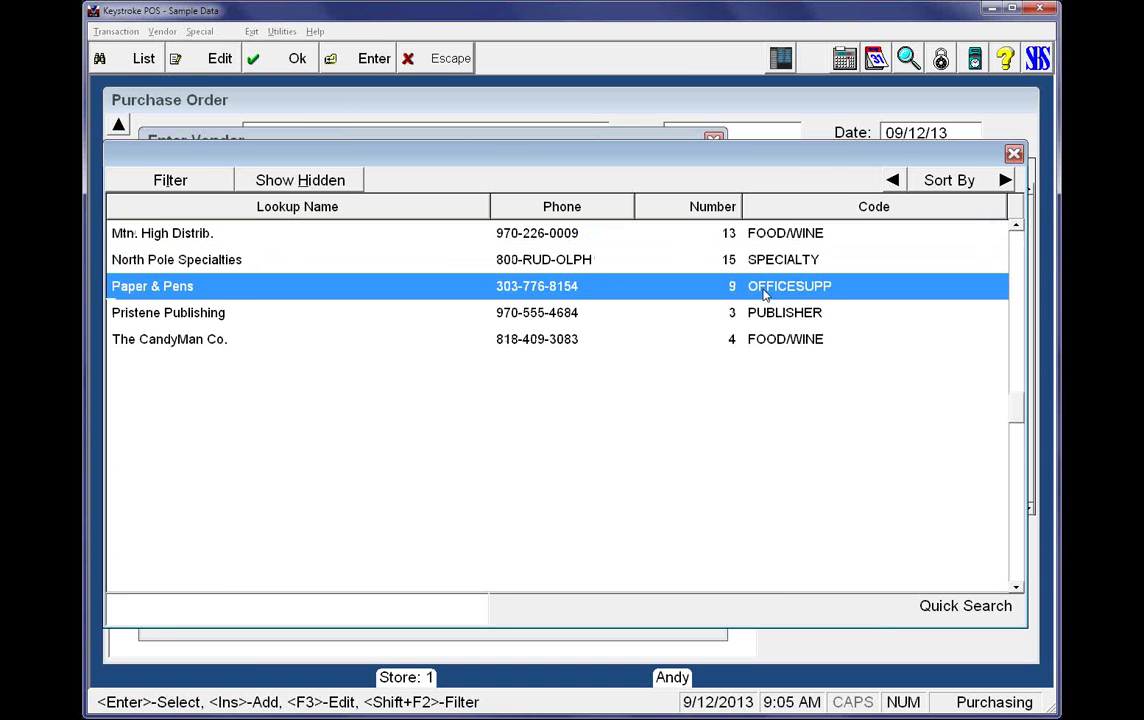
key(Up)
key(Up)
key(Return)
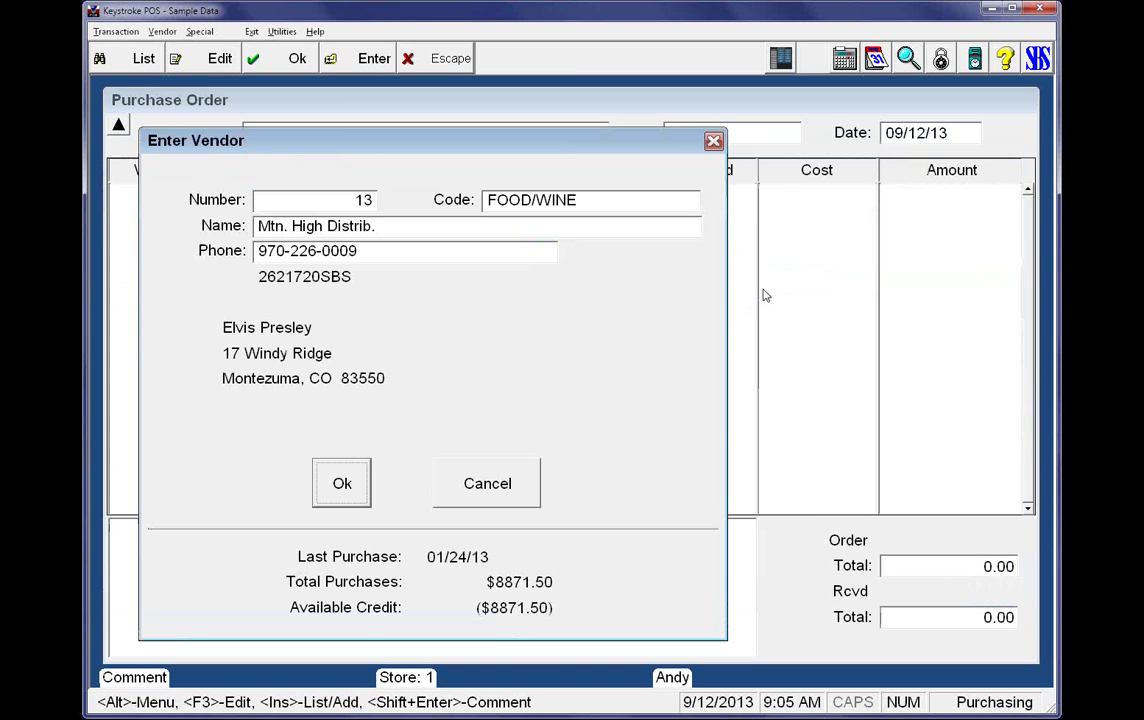
key(Return)
Add the Vitamin item to the purchase order with 120 ordered and 120 received
key(Insert)
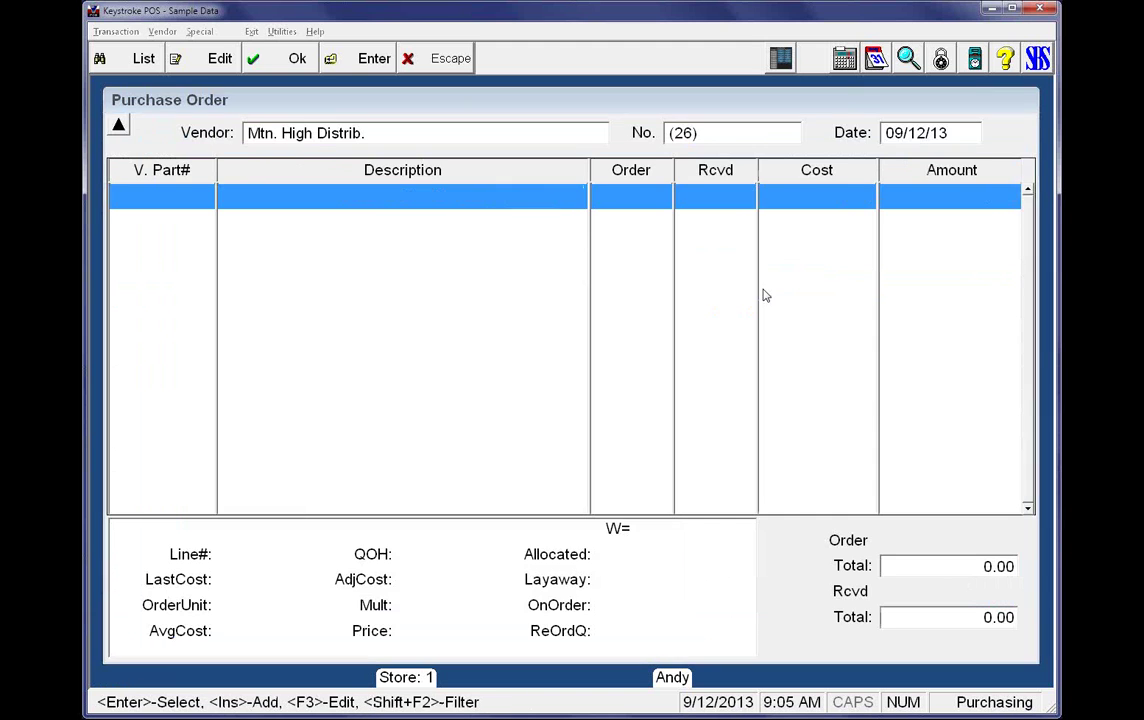
text(vi)
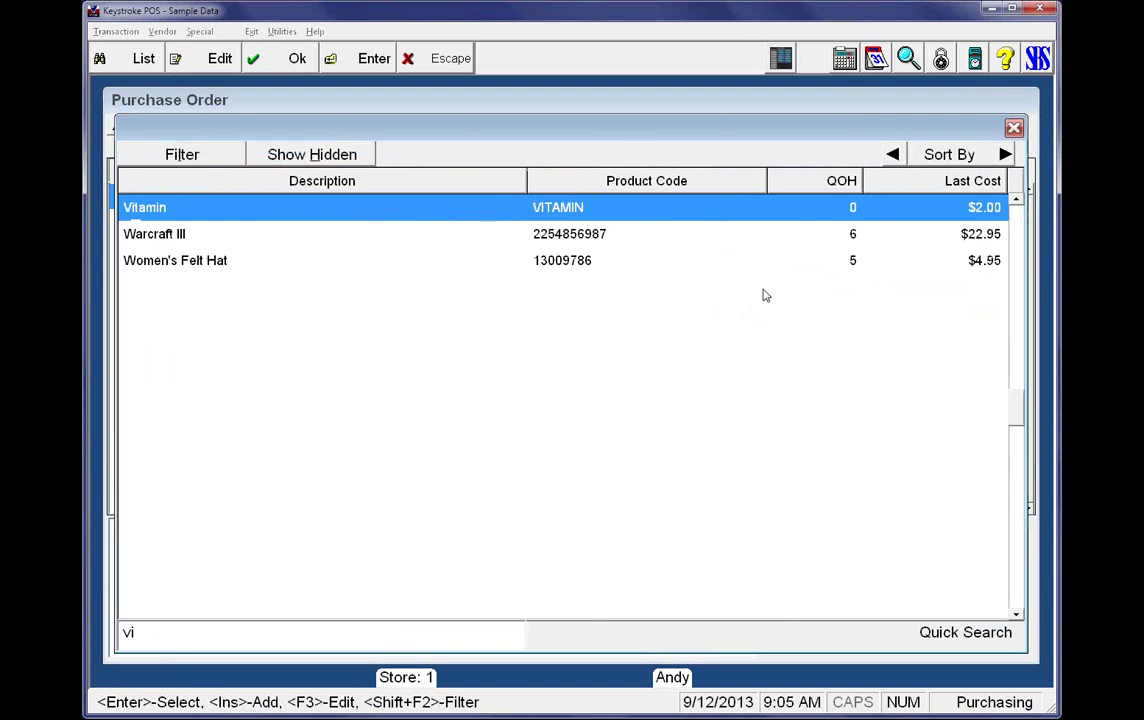
key(Return)
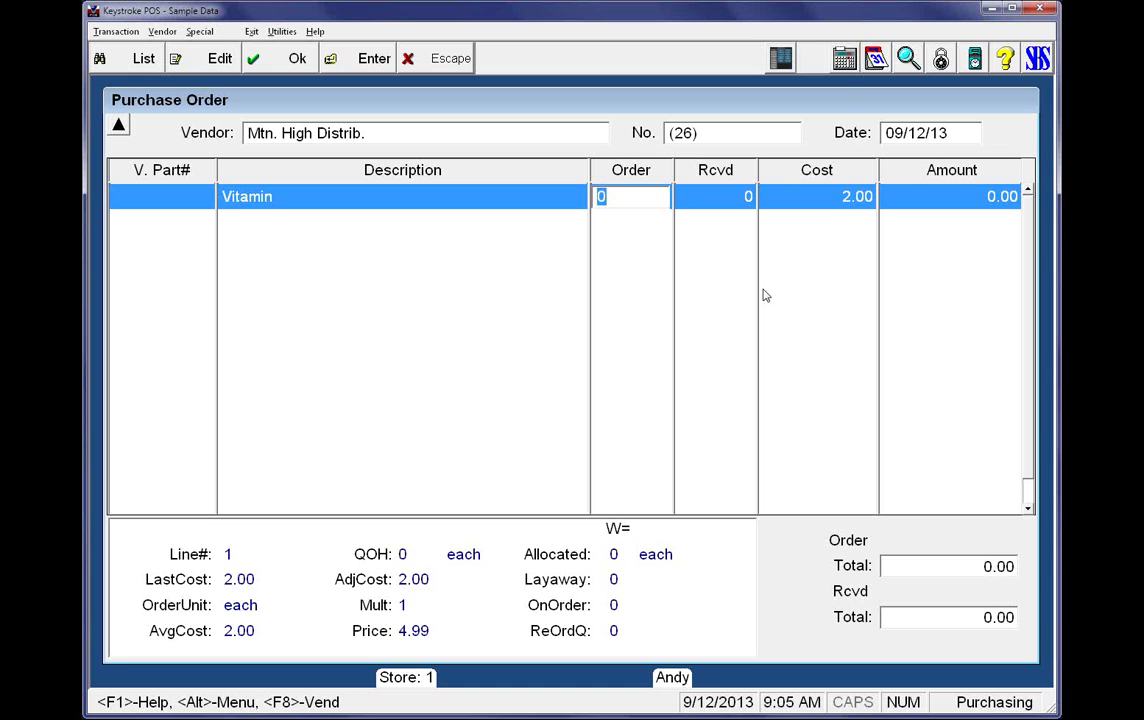
text(100)
key(BackSpace)
key(BackSpace)
text(12)
key(BackSpace)
key(BackSpace)
text(20)
key(Return)
text(2)
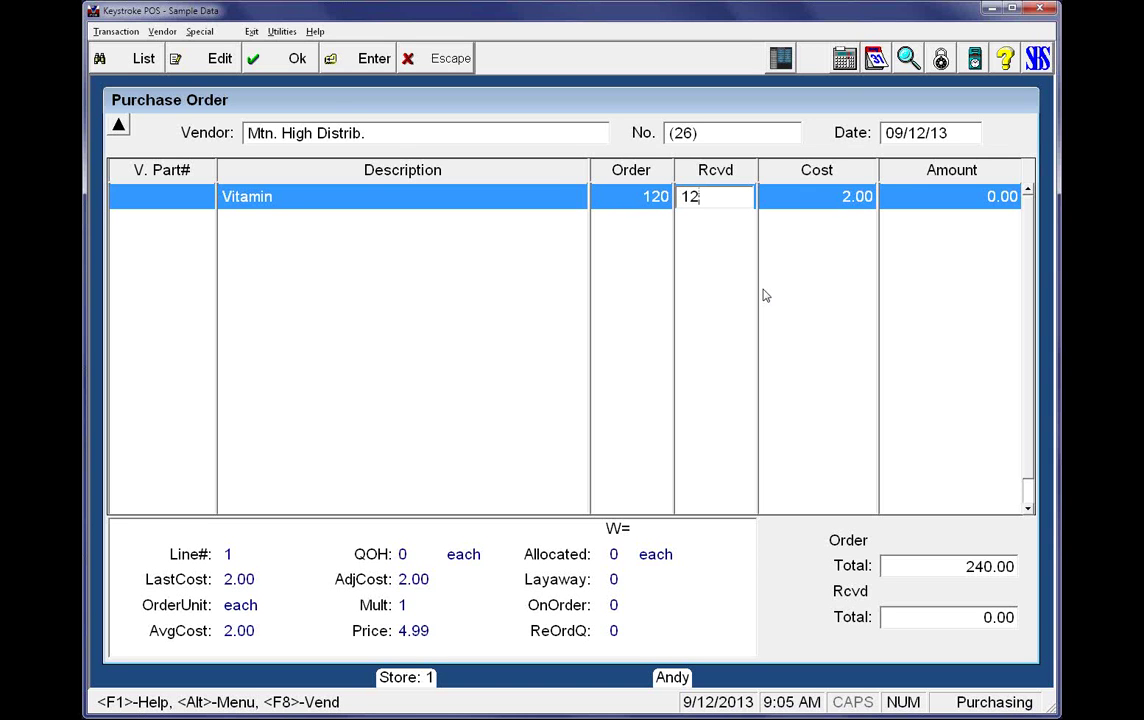
text(0)
key(Return)
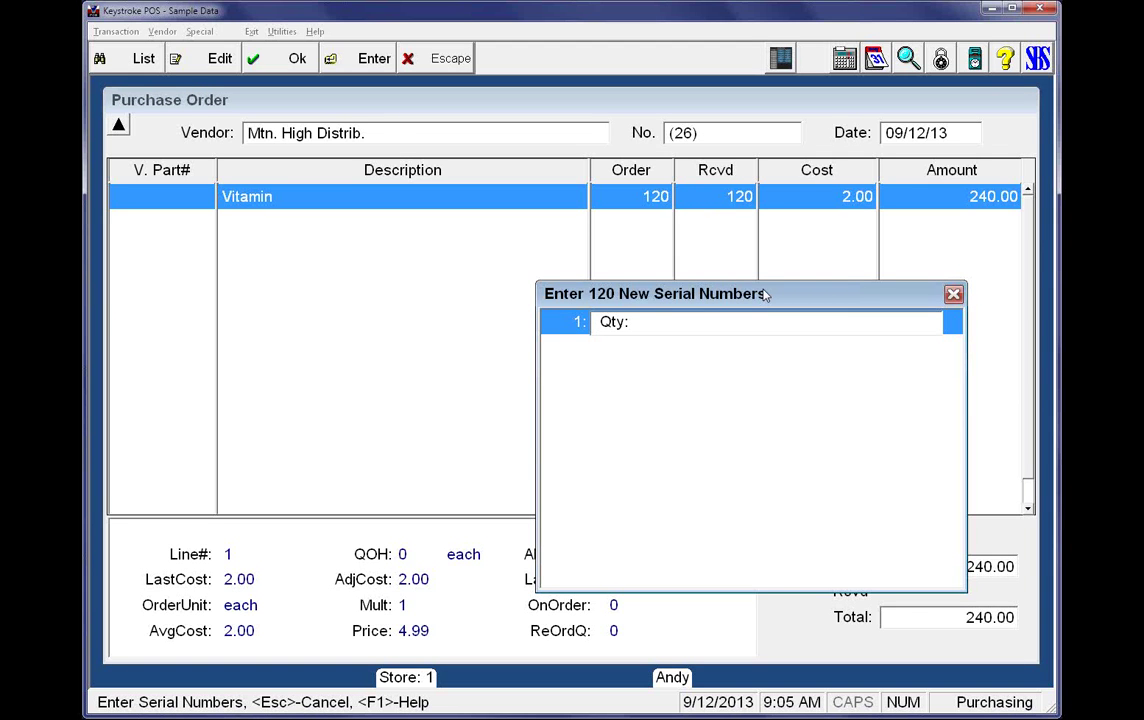
Enter lot A100-Aug with quantity 48 and lot B200-July with quantity 48 as the first two serial number entries
text(A100-Aug)
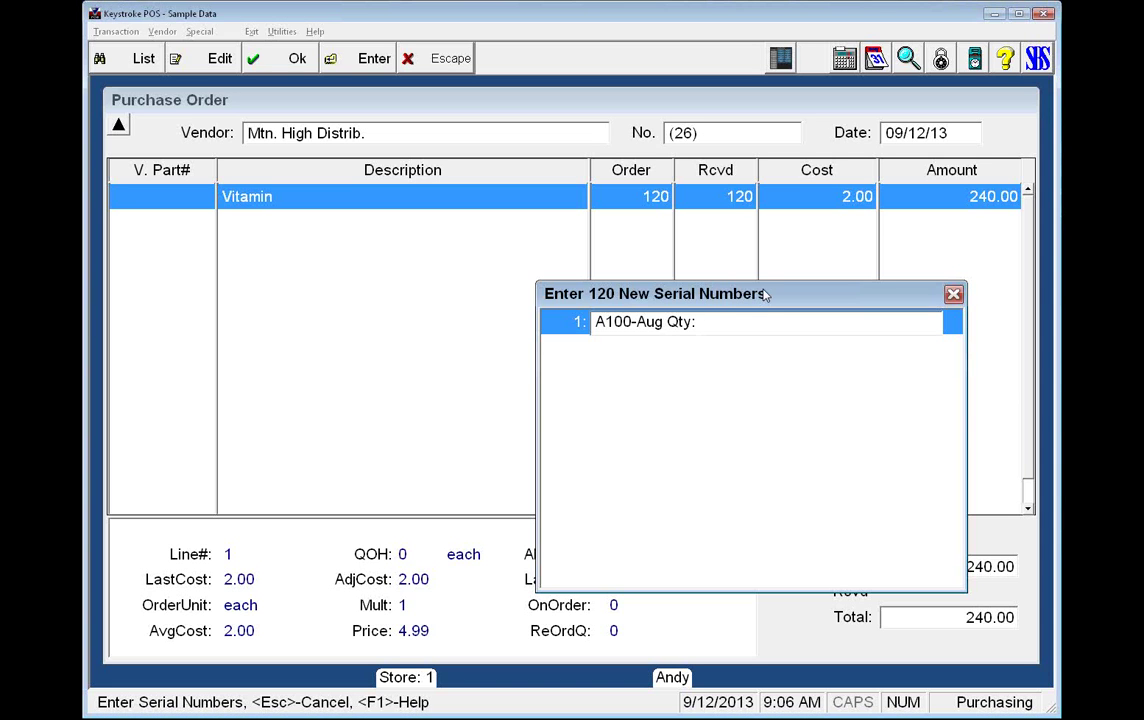
text(48)
key(Return)
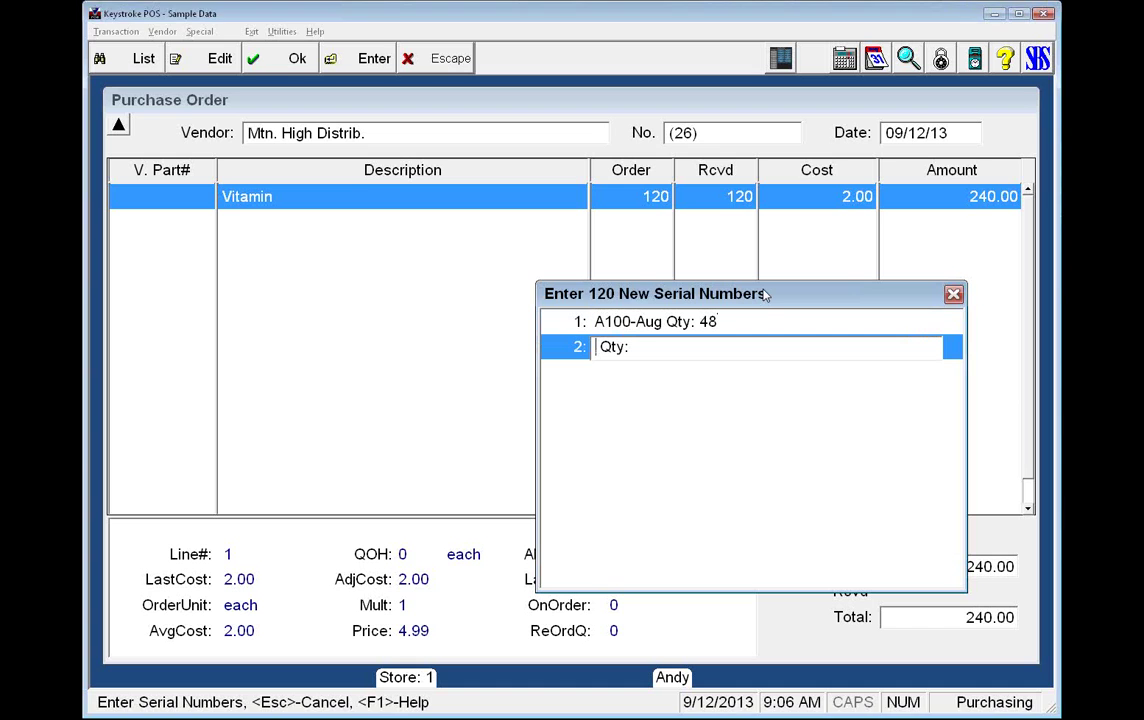
text(B )
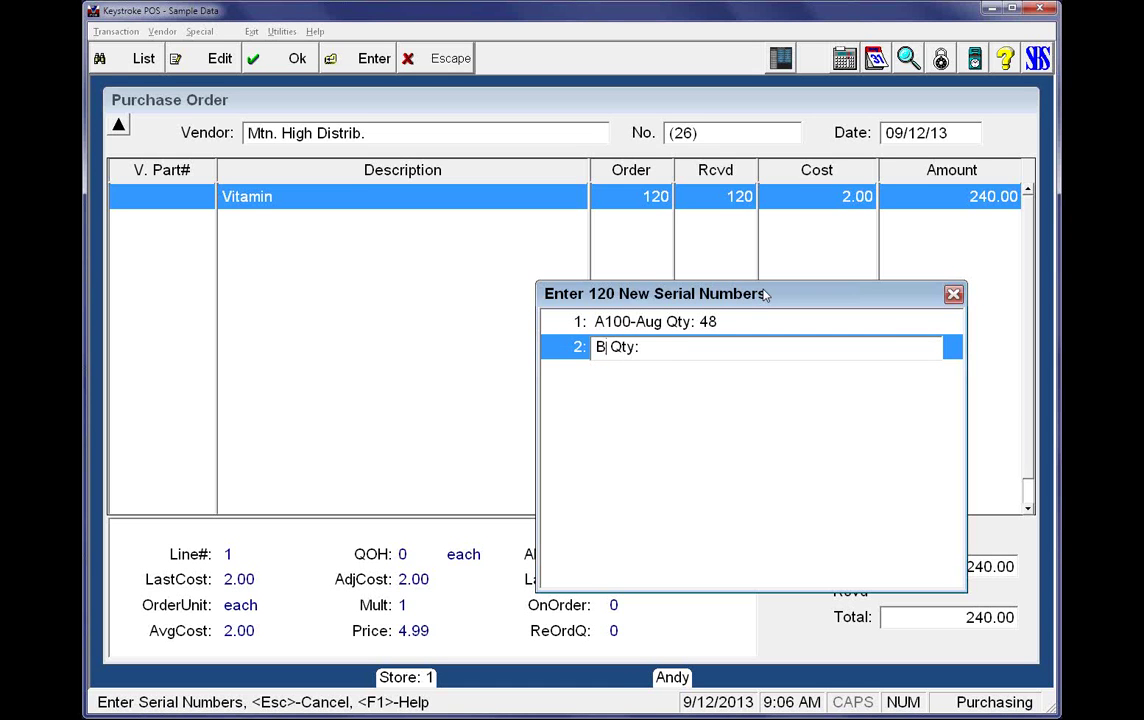
text(200-July Qty: )
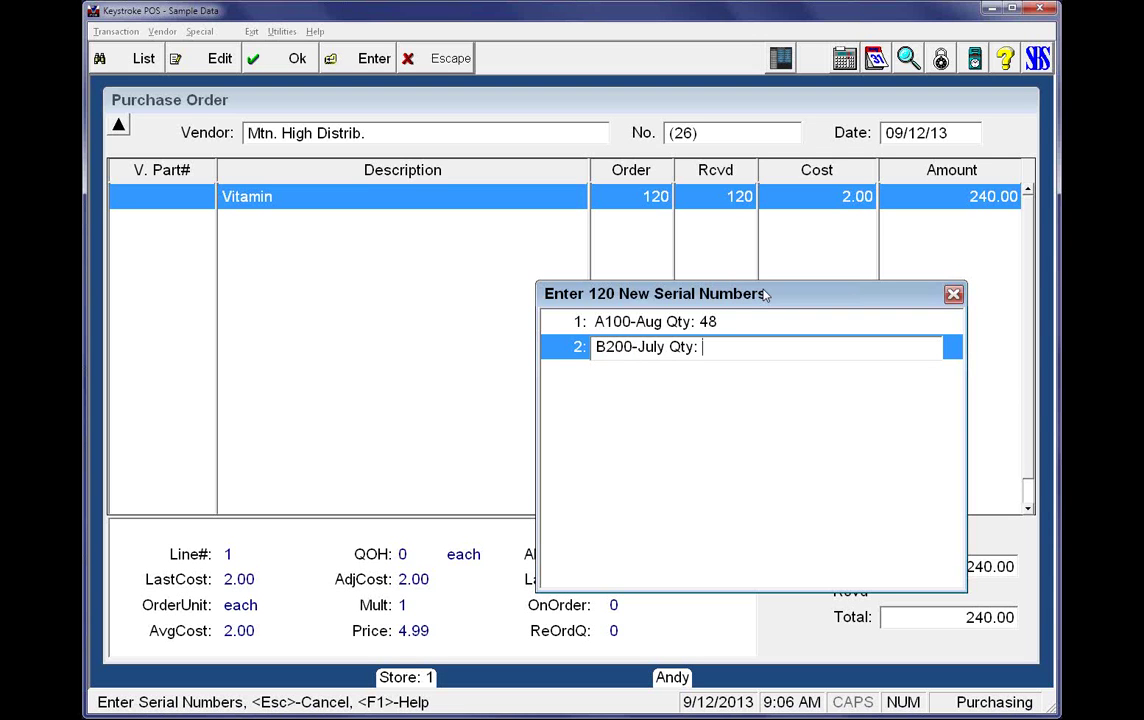
text(48)
key(Return)
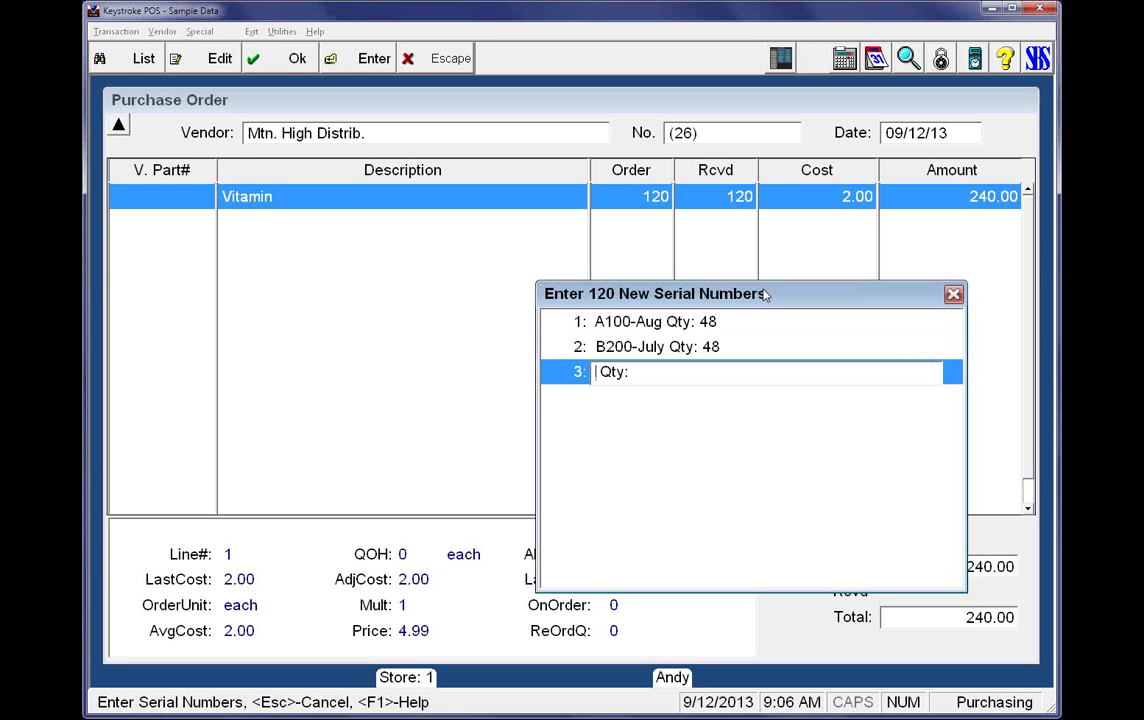
Enter lot C300-Sept with quantity 24 as the third serial number entry for the Vitamin item
text(C300-Sept)
key(End)
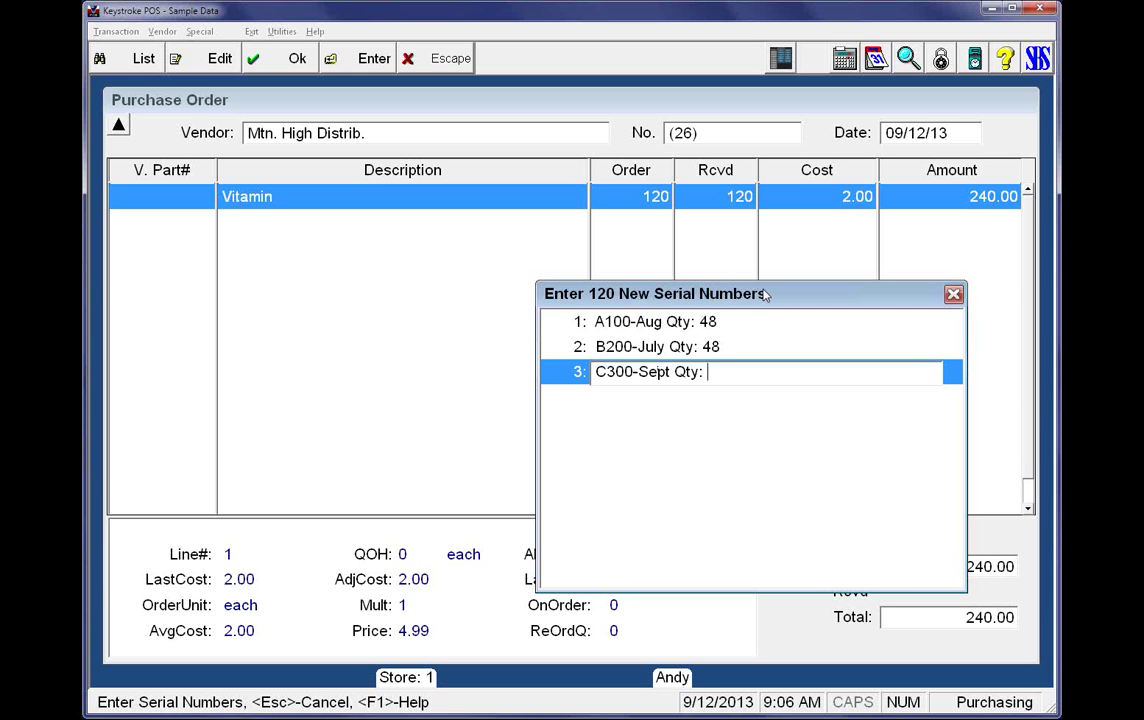
text(24)
key(Return)
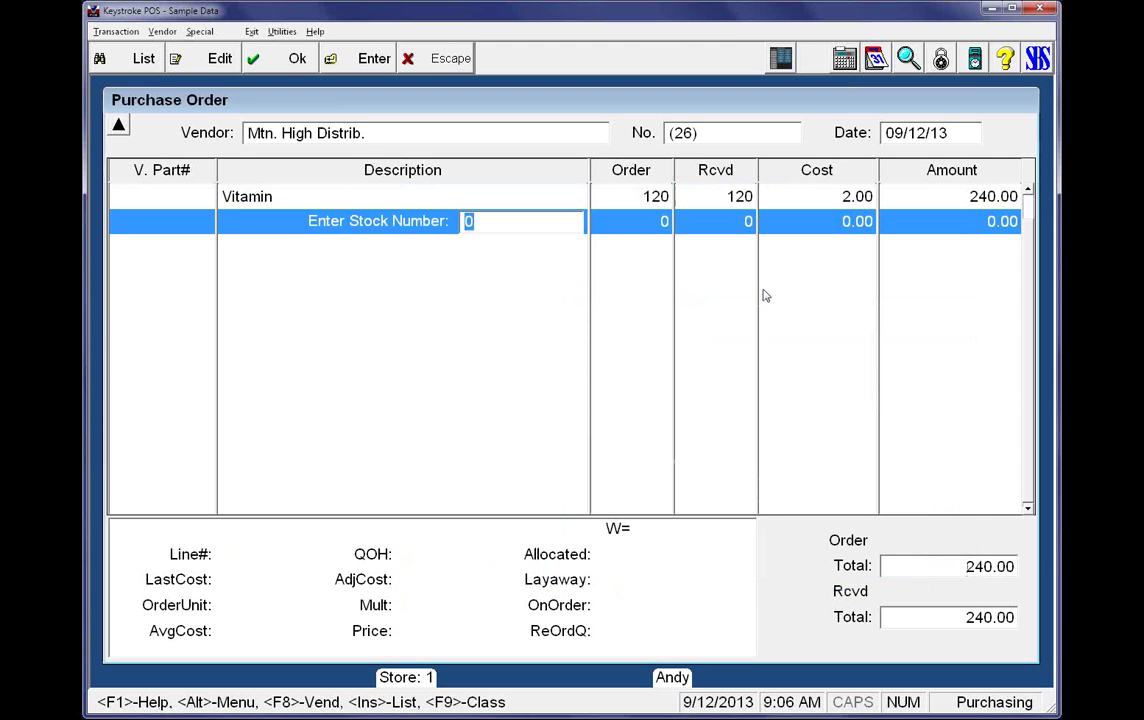
Complete the purchase transaction without a payment and save the order
key(Return)
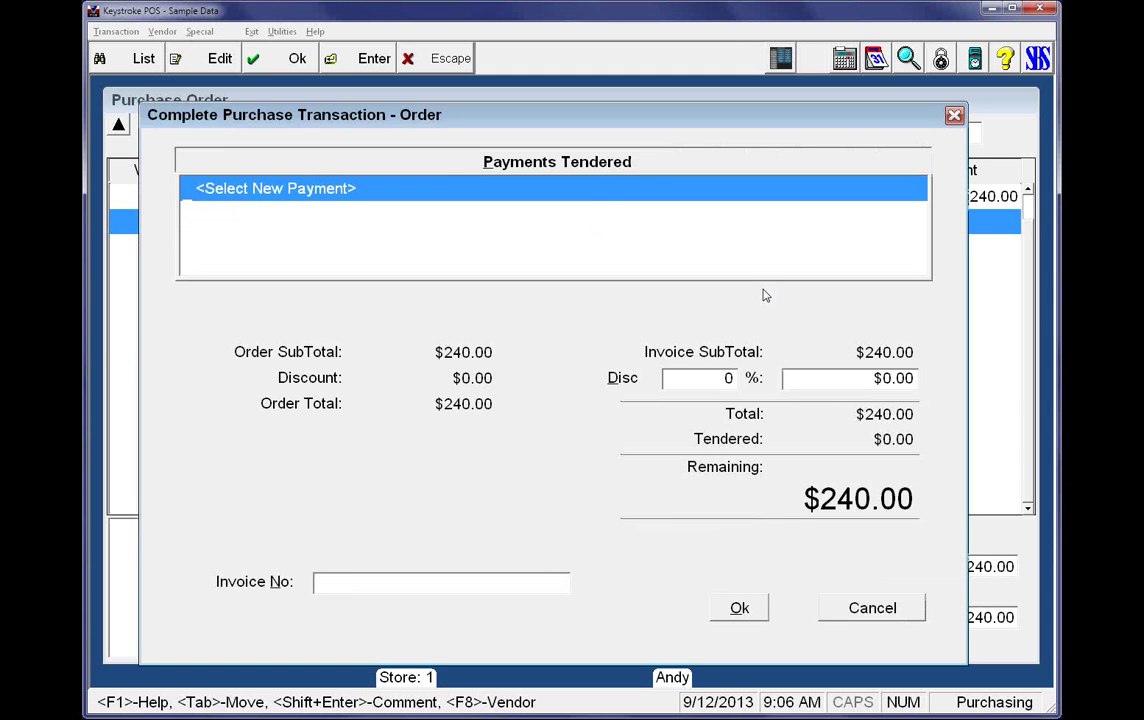
key(F10)
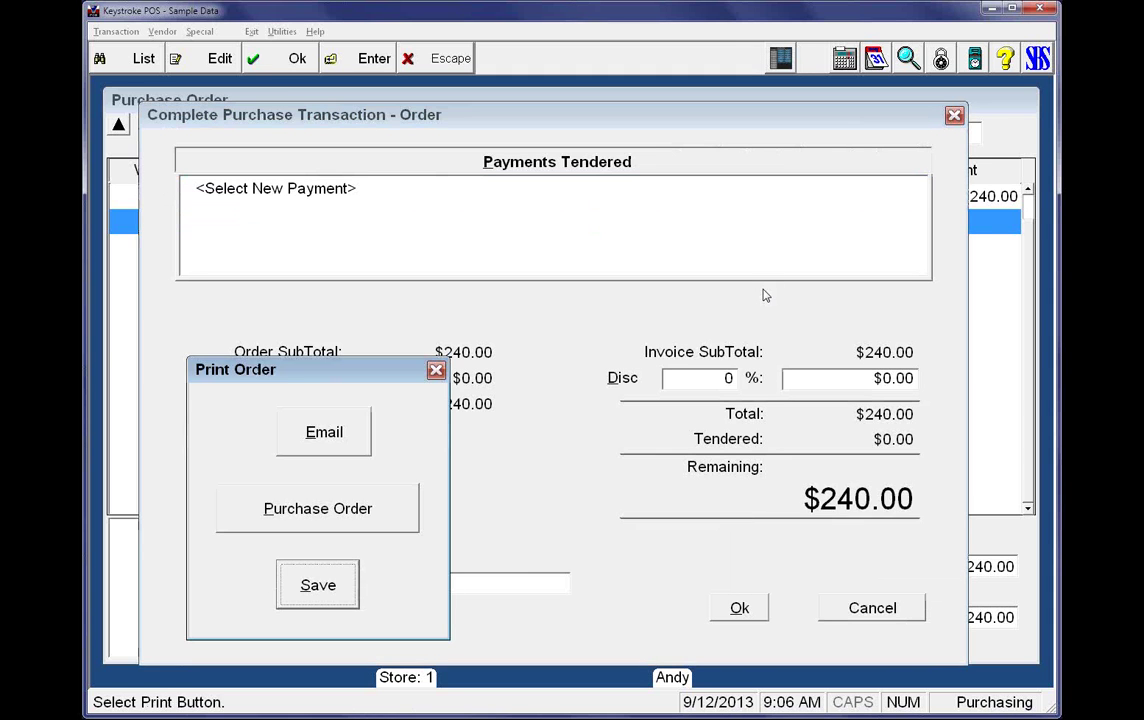
key(Return)
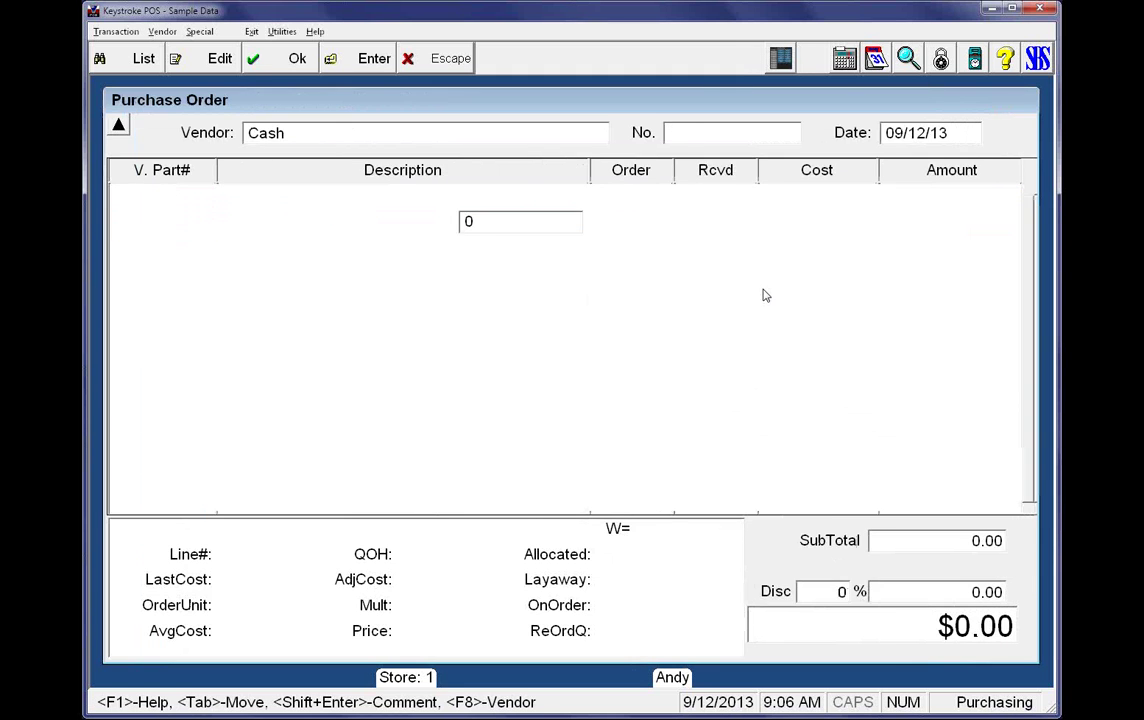
Recall the saved purchase order and examine the Vitamin item's serial number list in its inventory record
key(Escape)
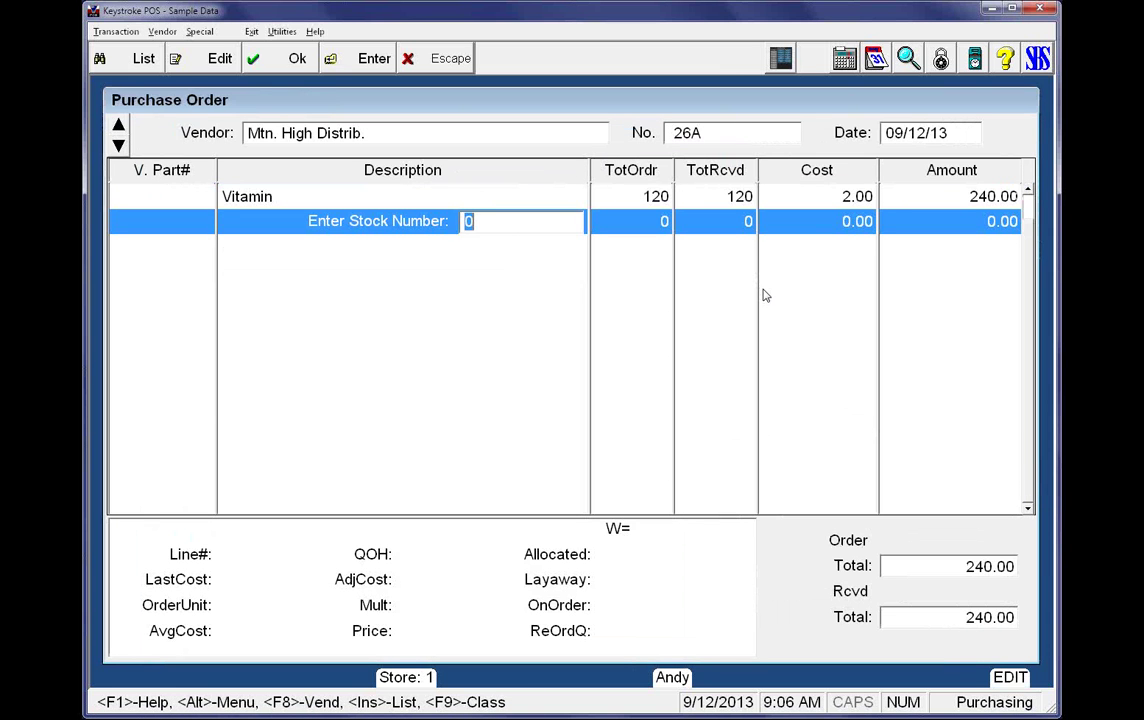
key(Up)
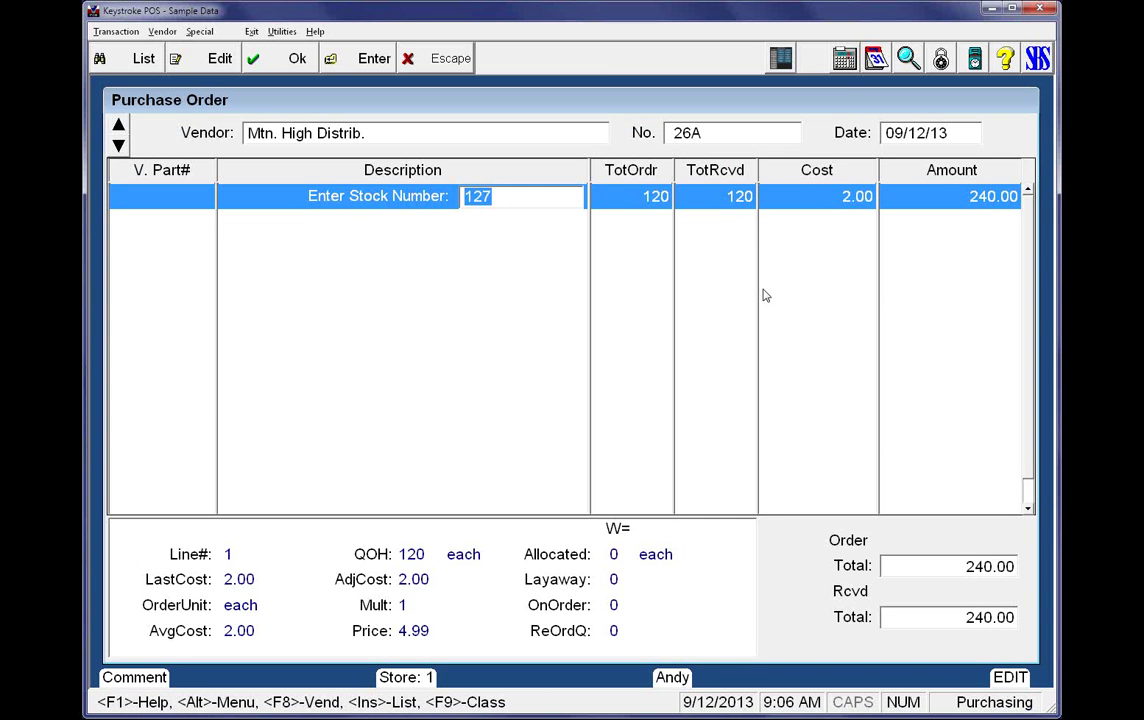
key(F2)
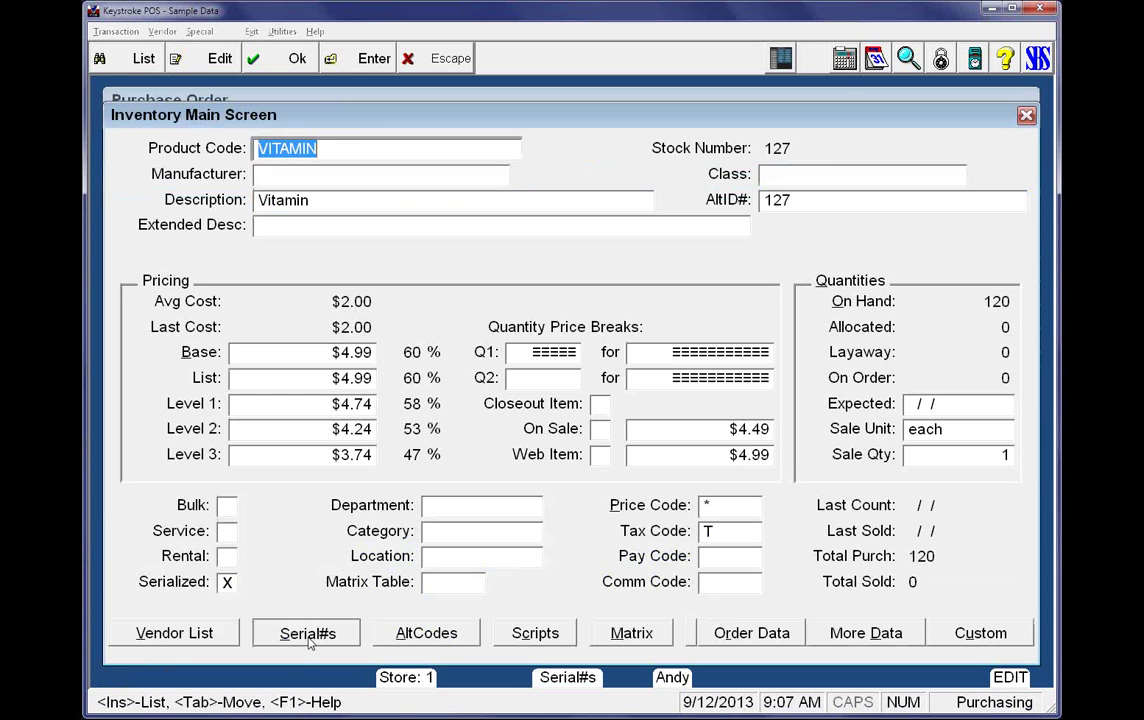
click(309, 641)
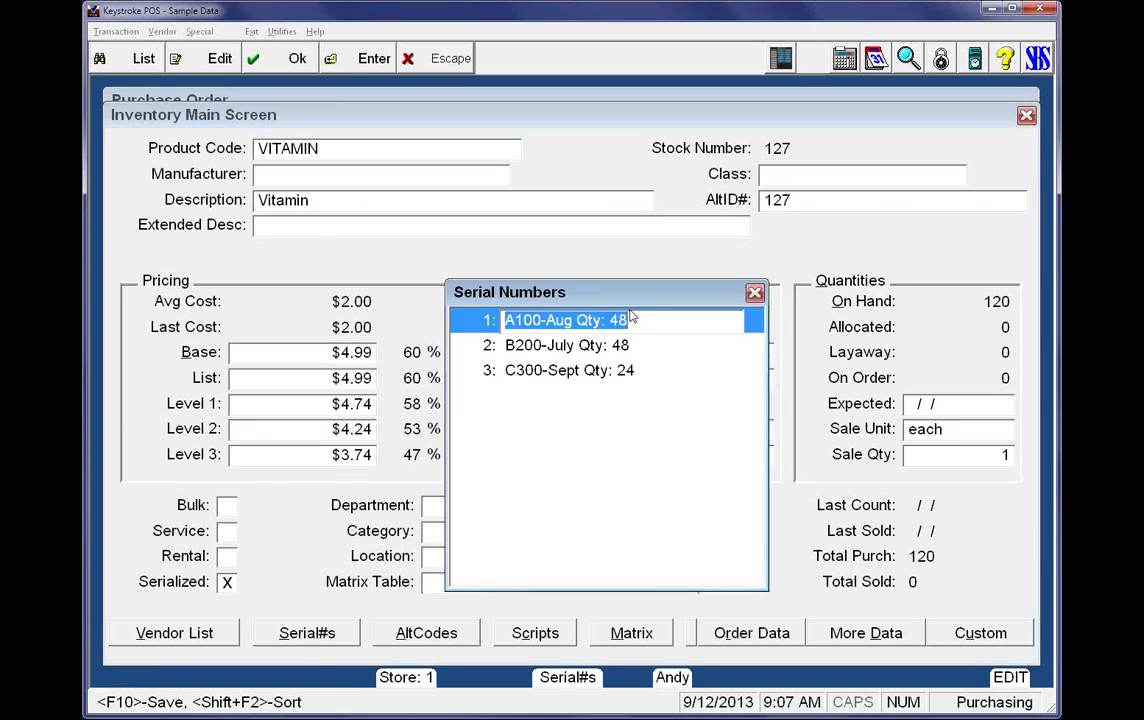
key(ctrl+shift+Left)
key(ctrl+shift+Left)
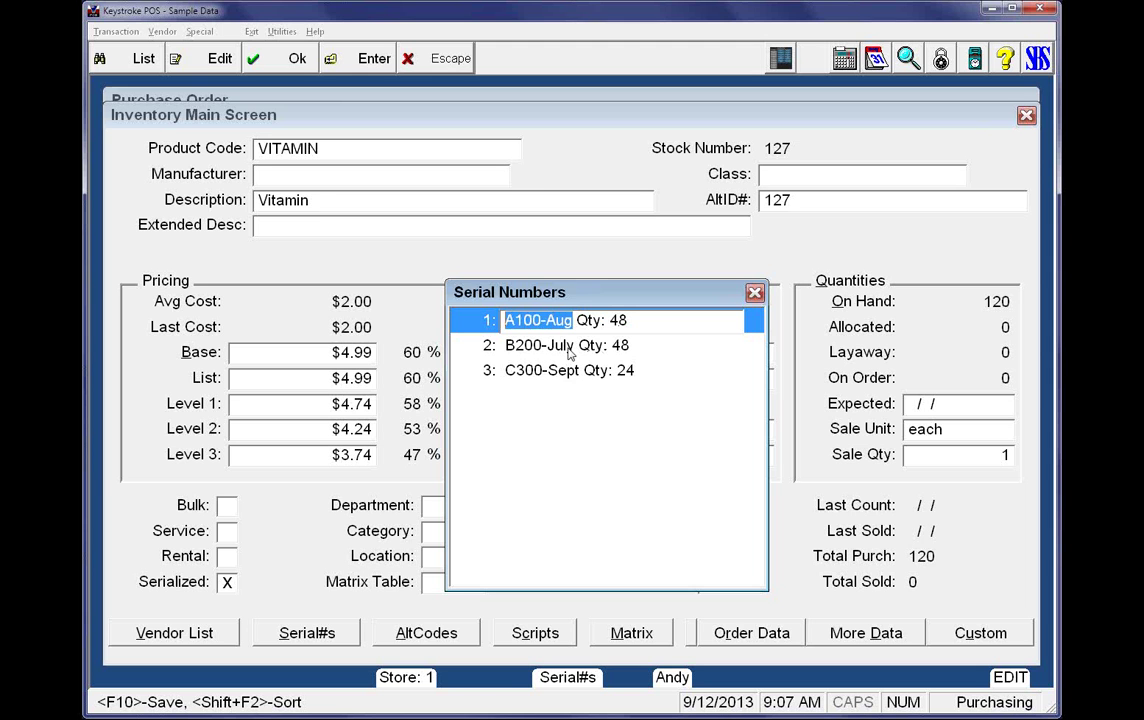
key(Escape)
key(Escape)
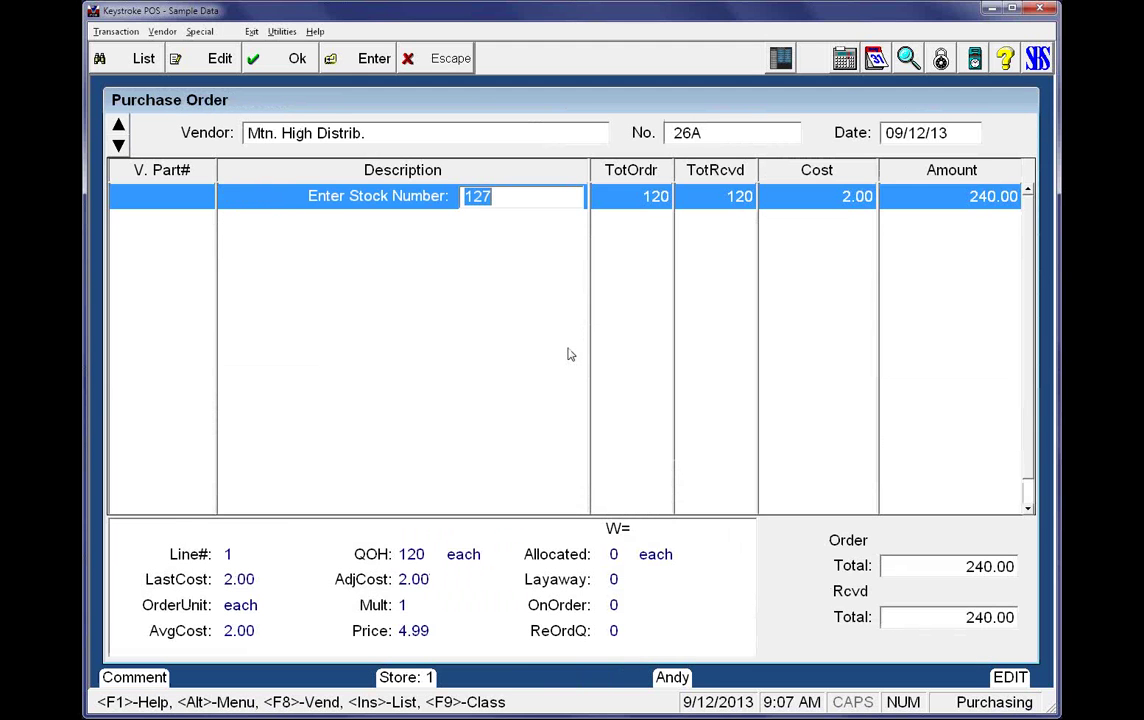
Switch to the Sales Manager and start a sales invoice for the customer Anne's Big Store
key(alt+x)
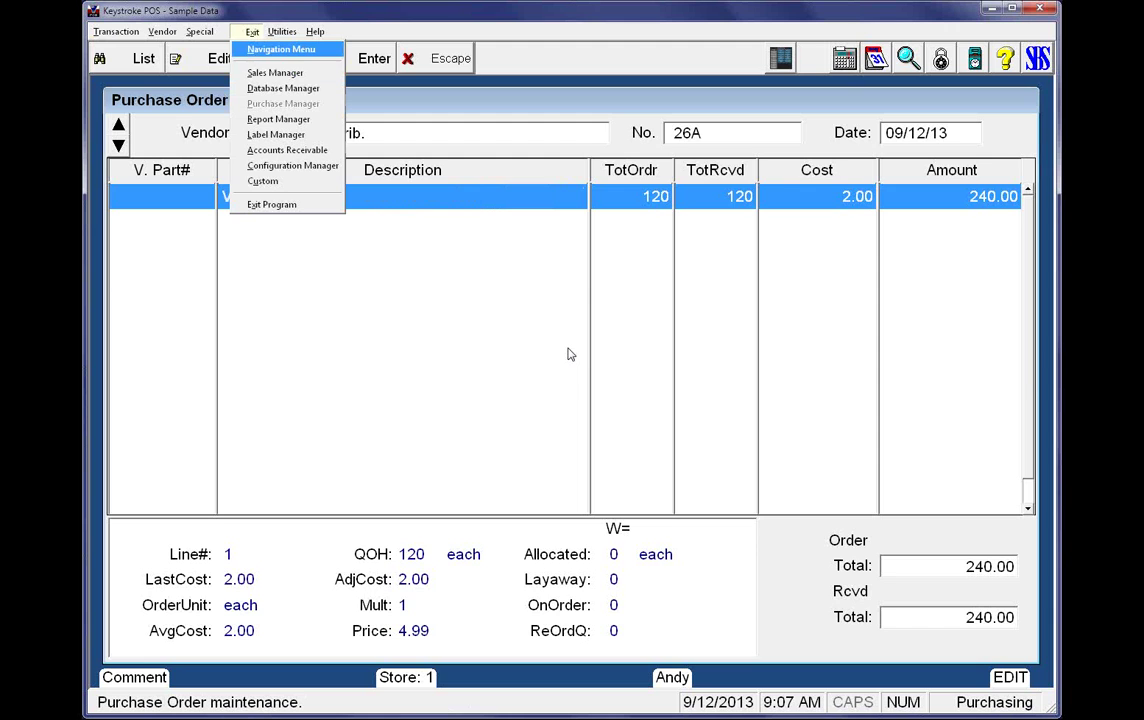
key(Down)
key(Return)
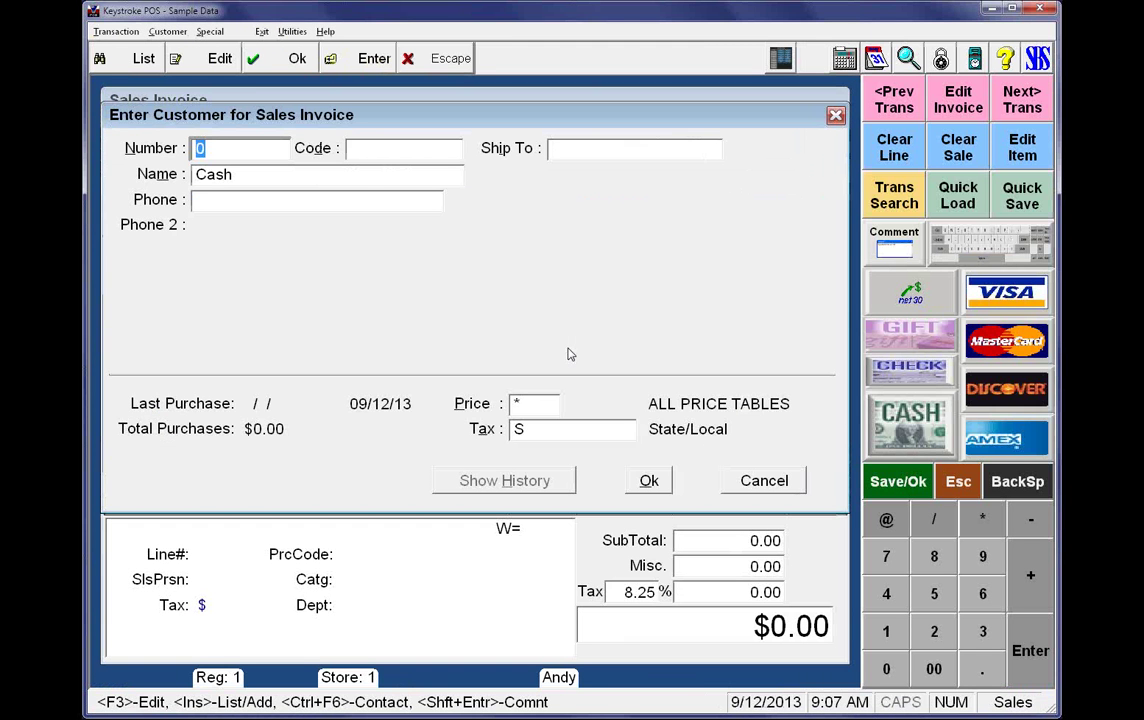
key(Return)
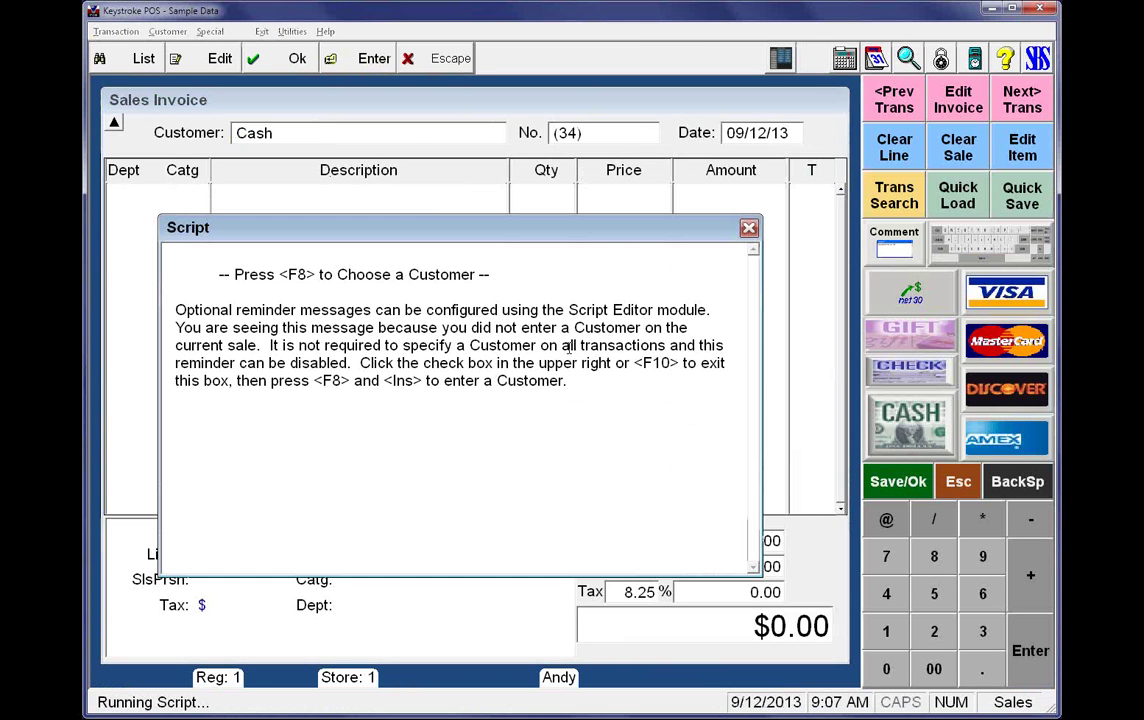
key(F10)
key(F8)
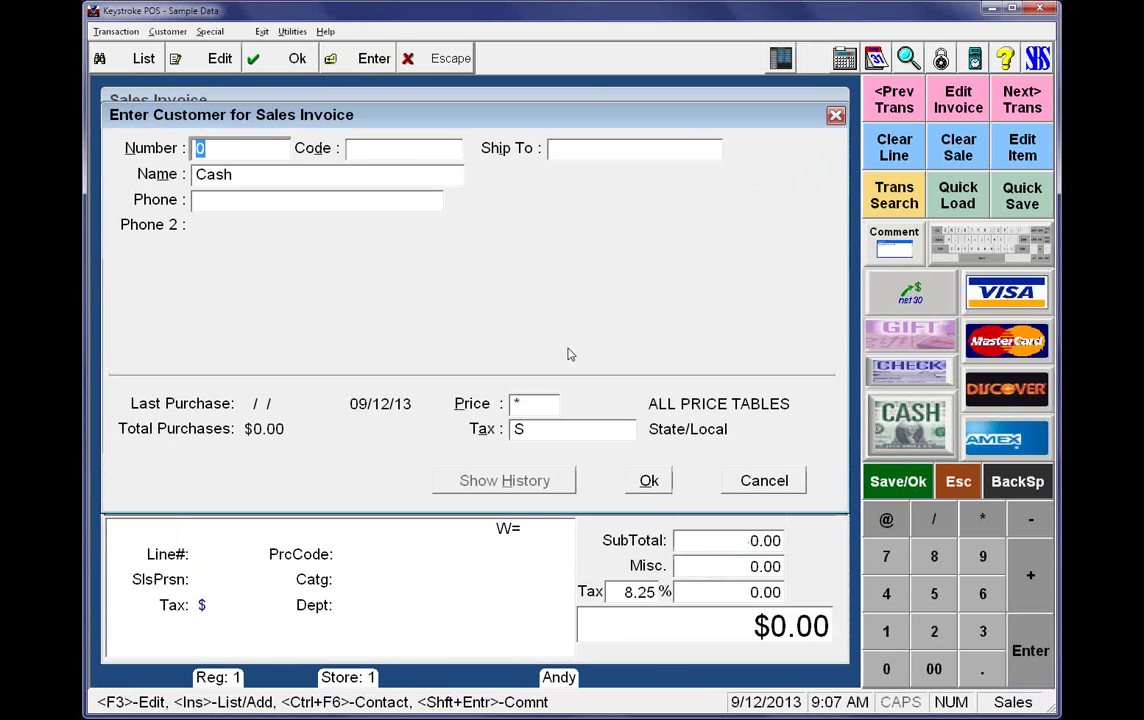
text(18)
key(Return)
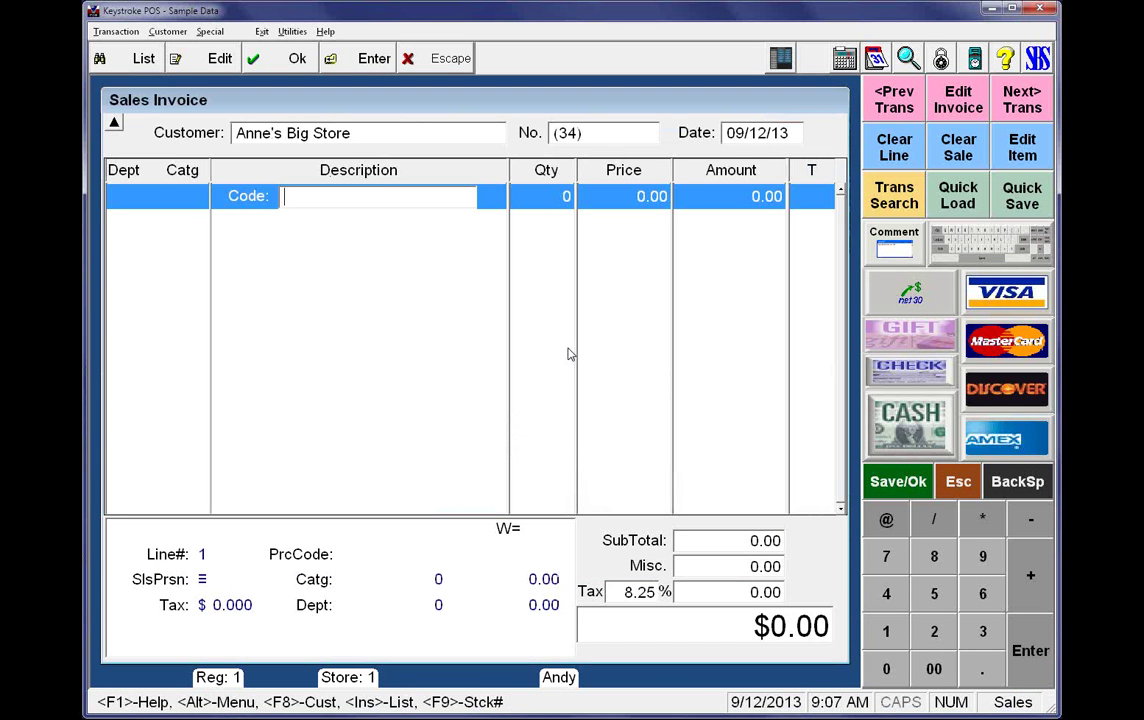
Add the Vitamin item to the sales invoice with quantity 4 from lot C300-Sept
key(Insert)
text(vo)
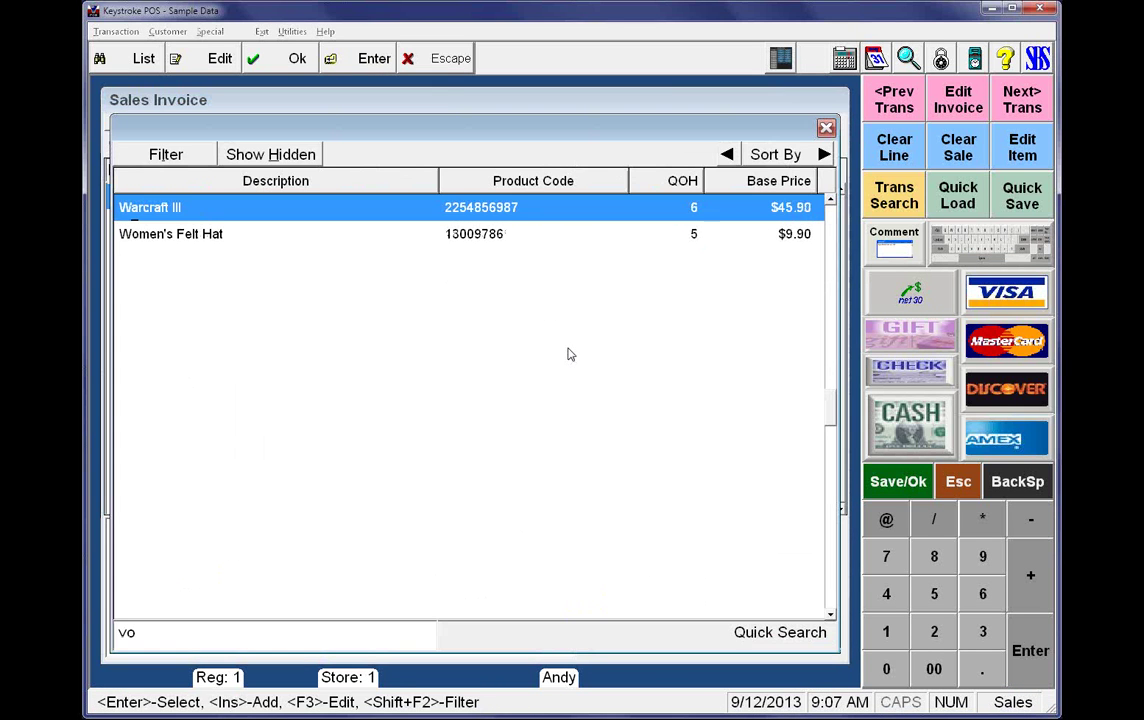
key(Return)
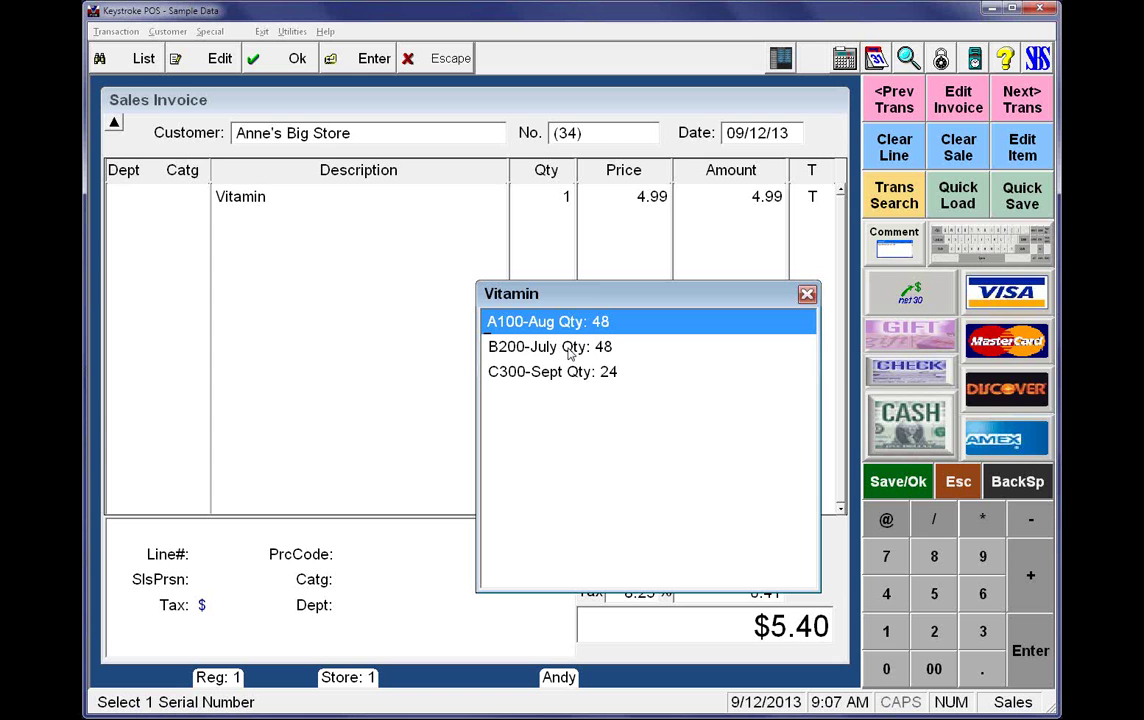
key(Down)
key(Down)
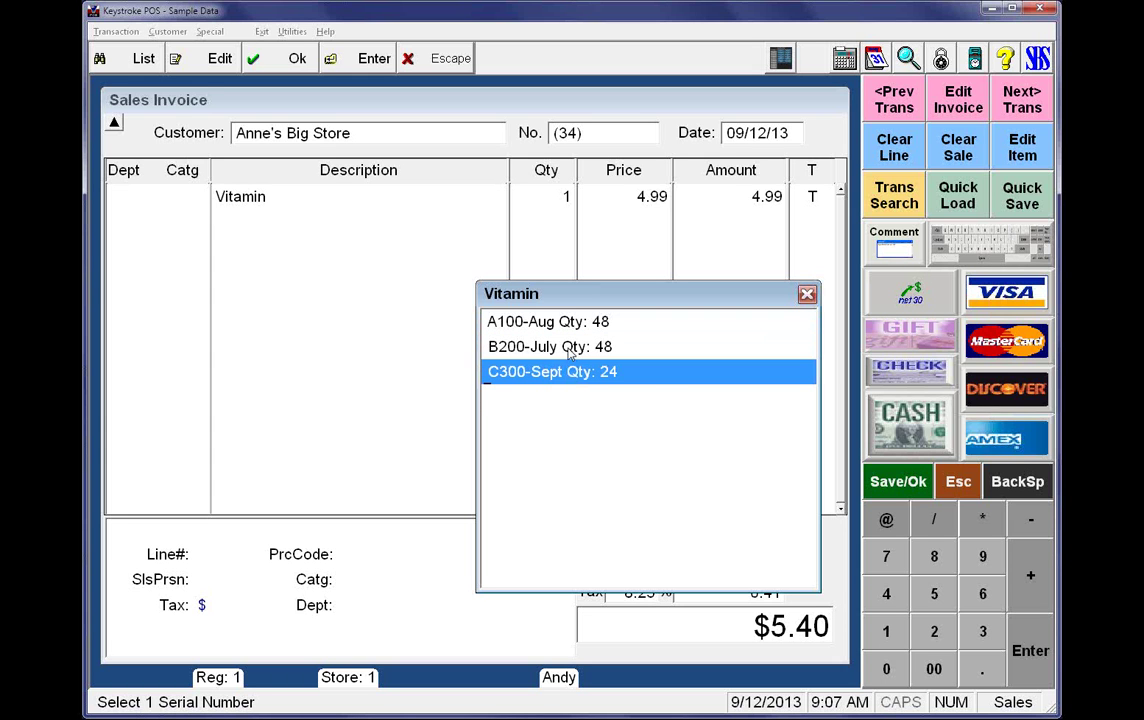
key(Return)
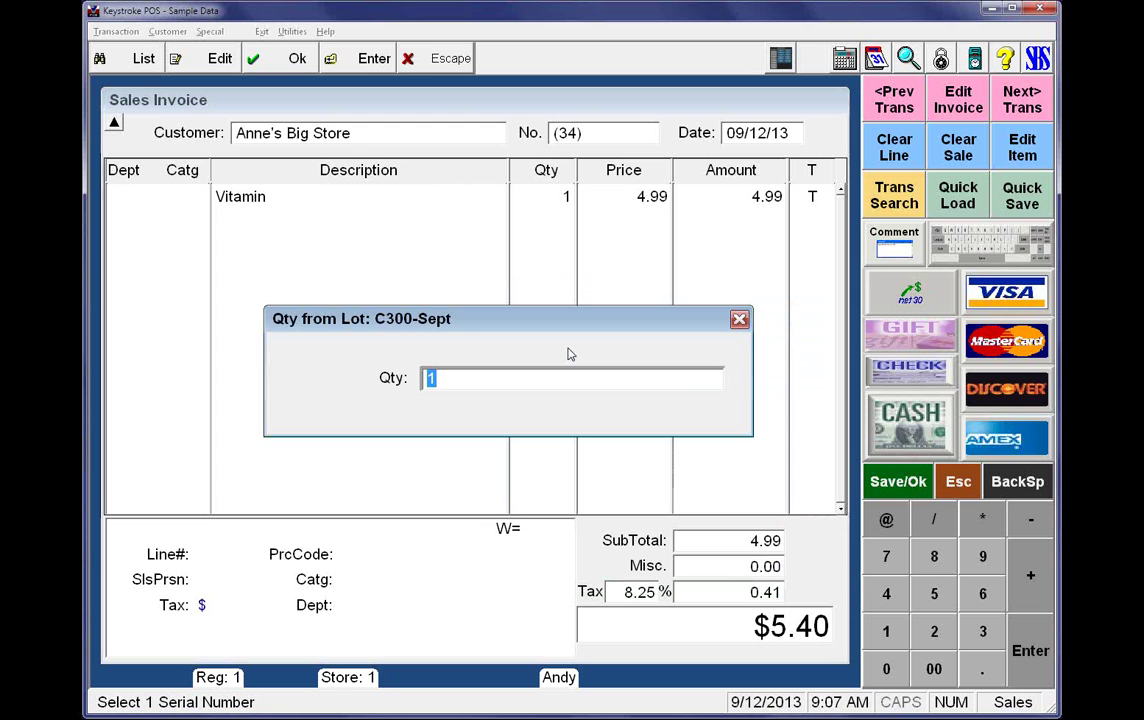
text(4)
key(Return)
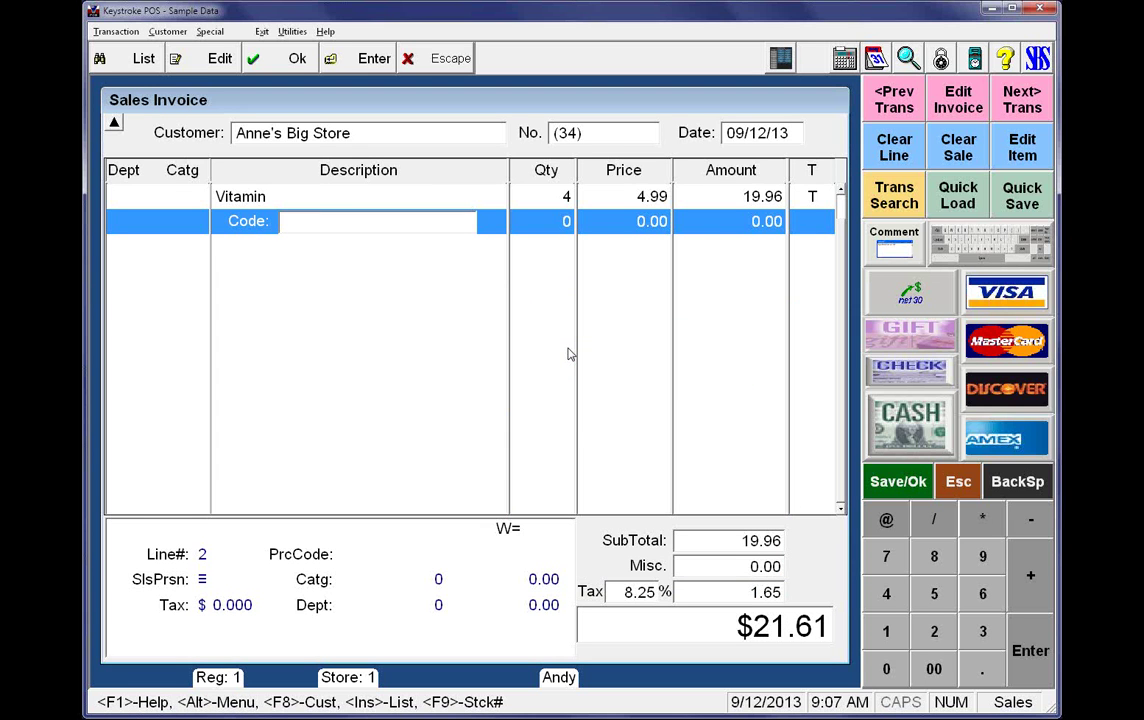
Complete the sale with a cash payment for the full amount
key(F10)
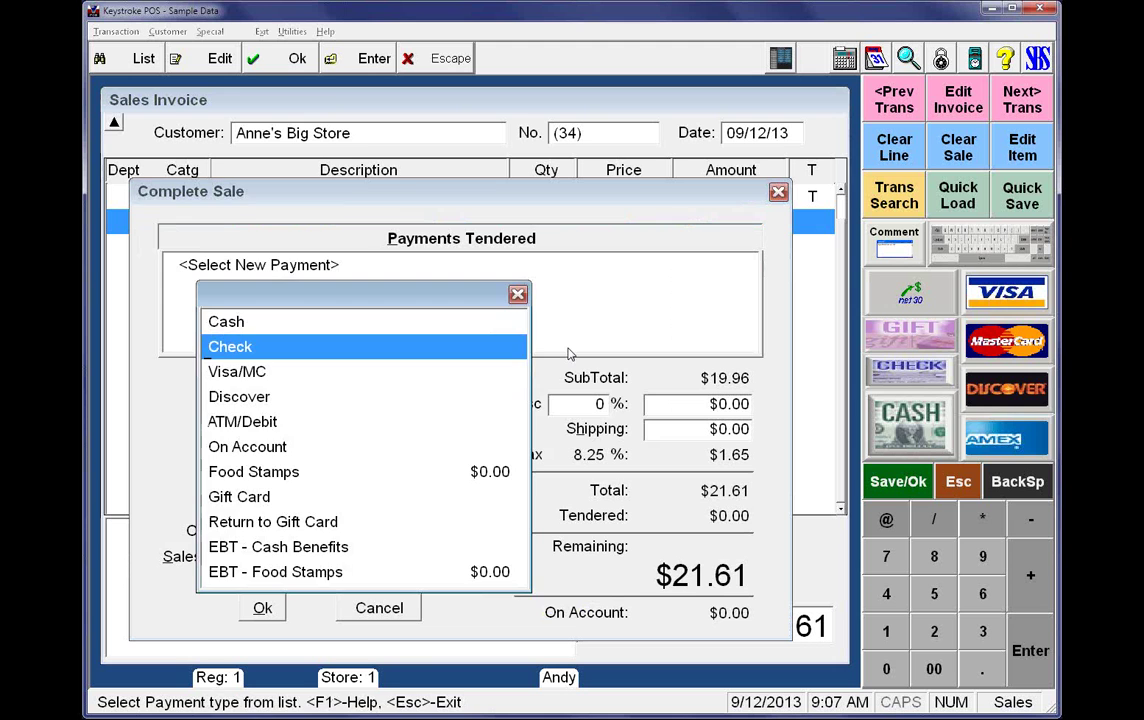
key(Up)
key(Return)
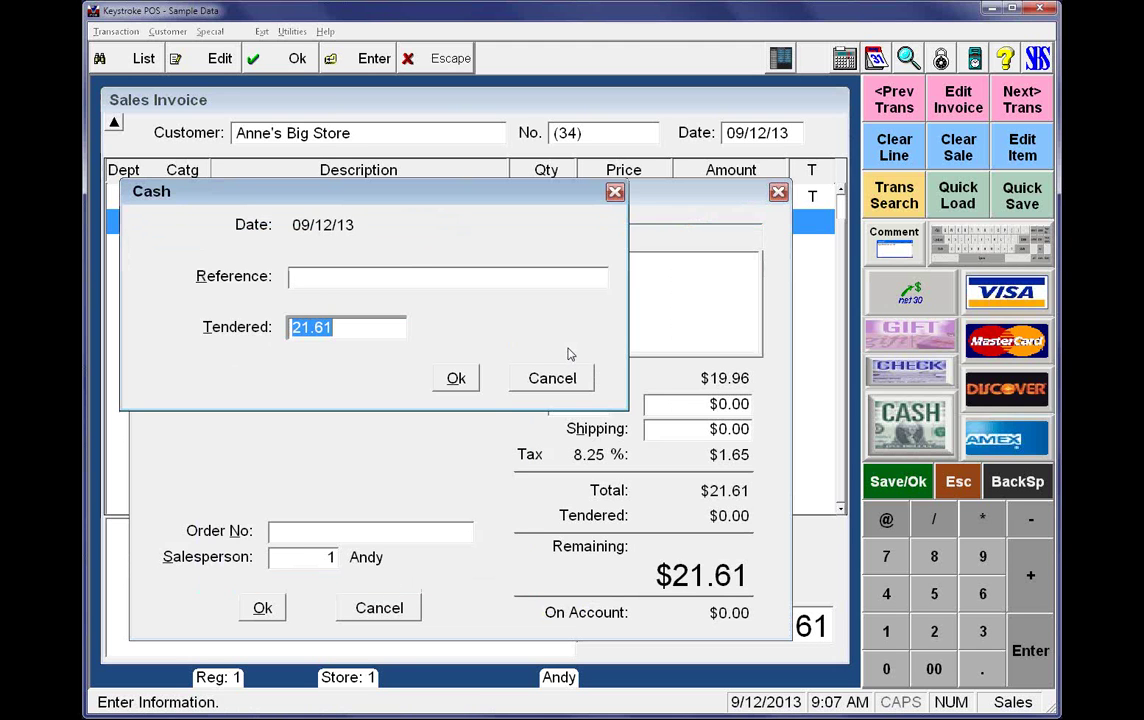
key(Return)
key(Escape)
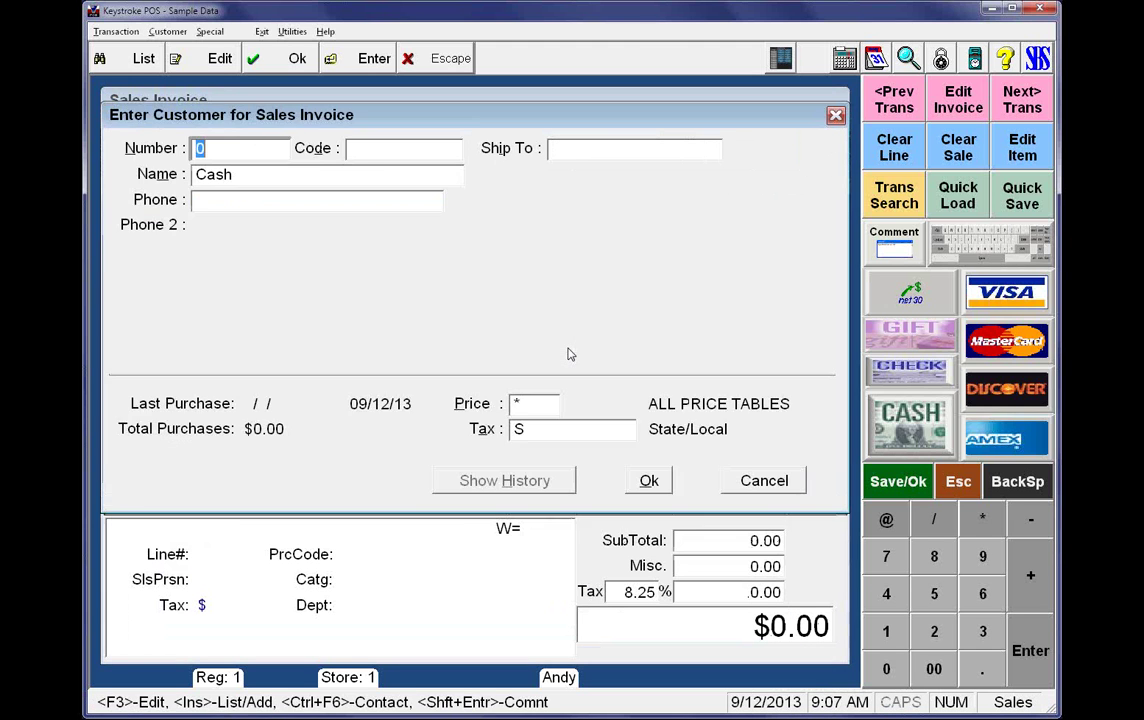
Recall the saved sales invoice and examine the lot quantities in the Vitamin item's inventory record
key(Escape)
key(Page_Up)
key(Up)
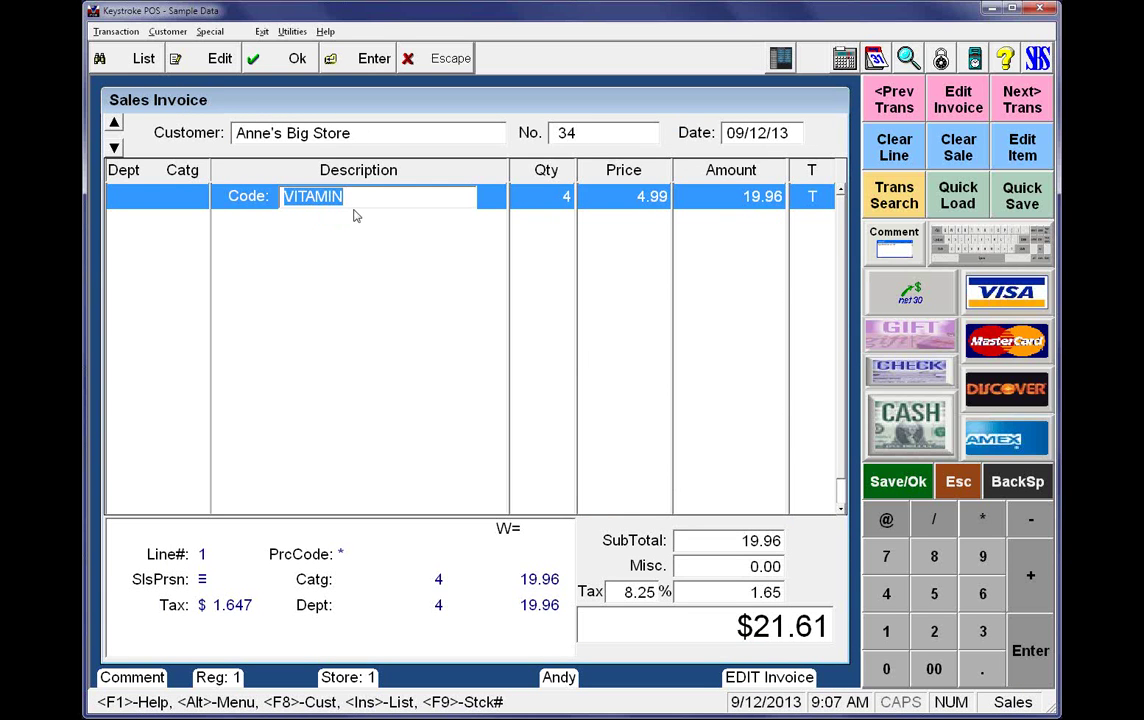
key(ctrl+Return)
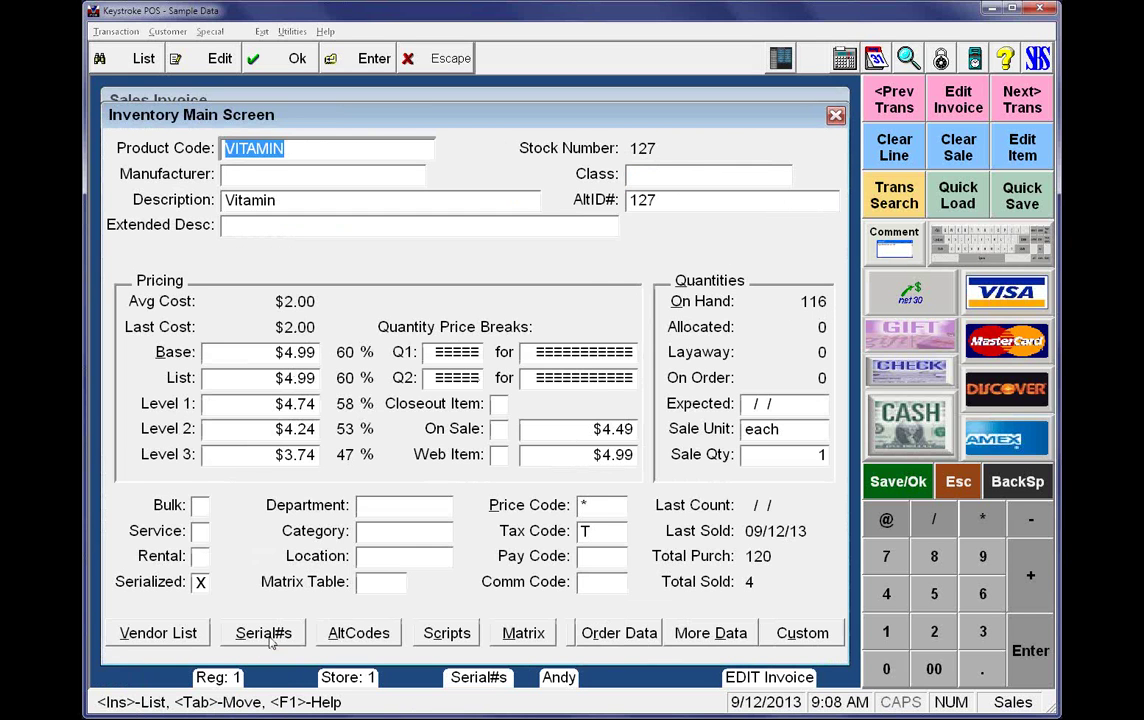
click(265, 636)
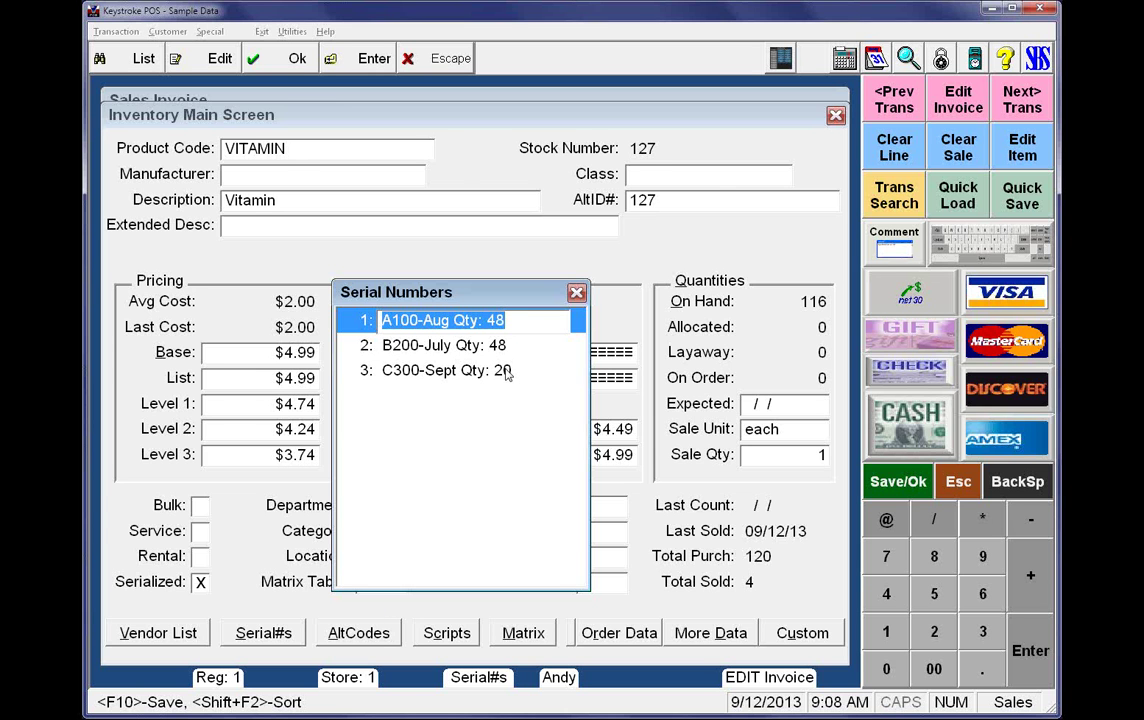
key(Escape)
key(Escape)
key(Escape)
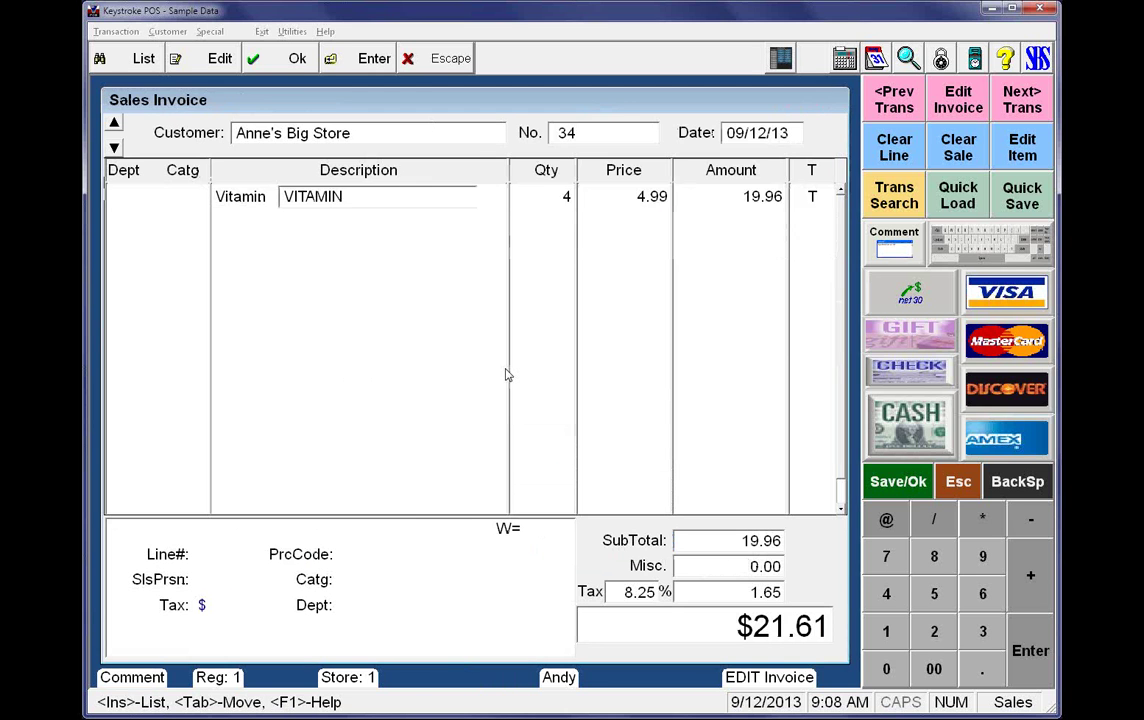
Leave the recalled invoice and start a new sales invoice for Anne's Big Store
key(Escape)
key(Return)
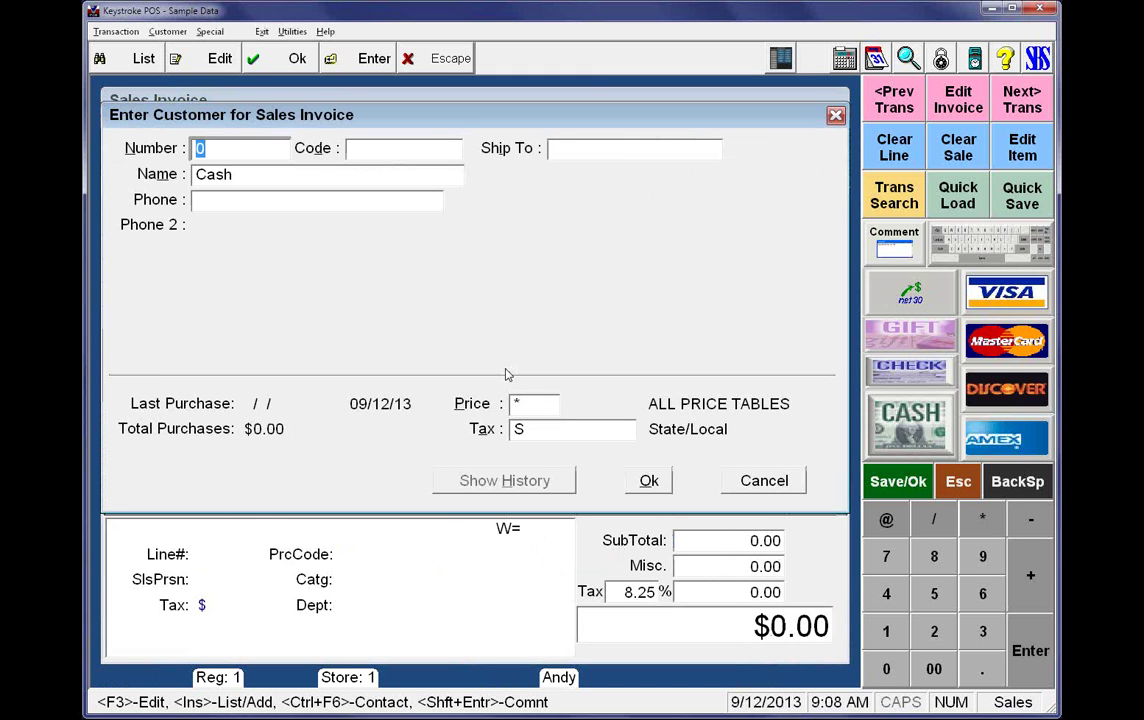
text(18)
key(Return)
Add the Vitamin item to the new invoice with quantity 12 from lot A100-Aug
key(Return)
text(vit)
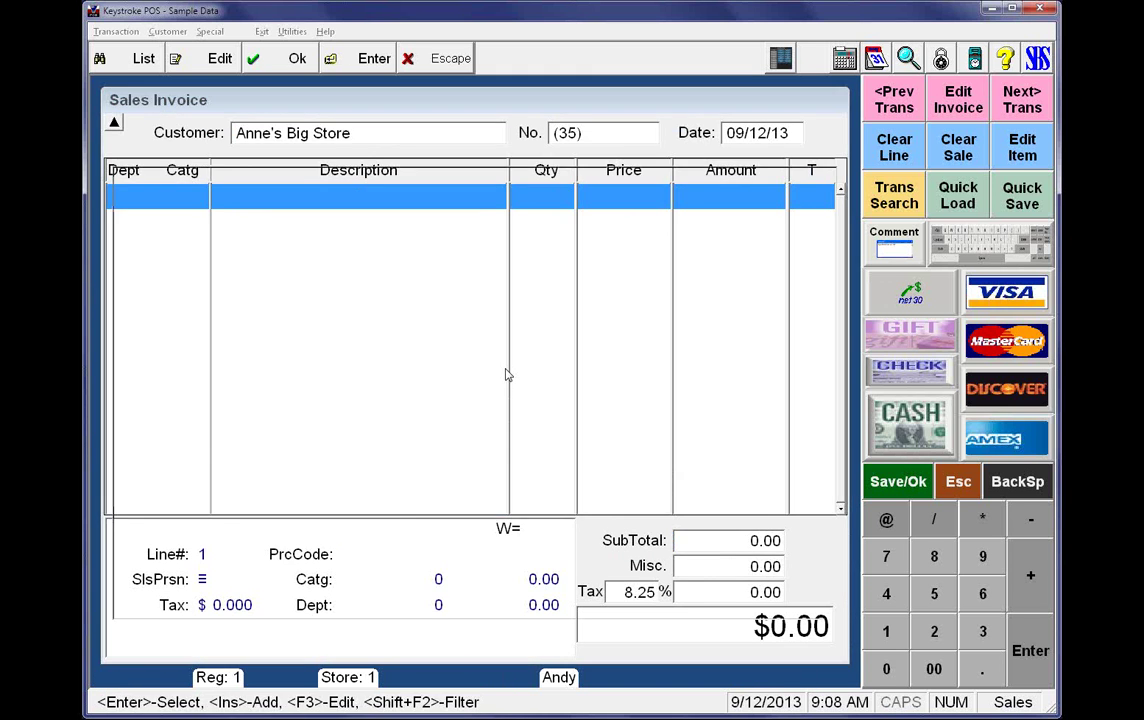
key(Return)
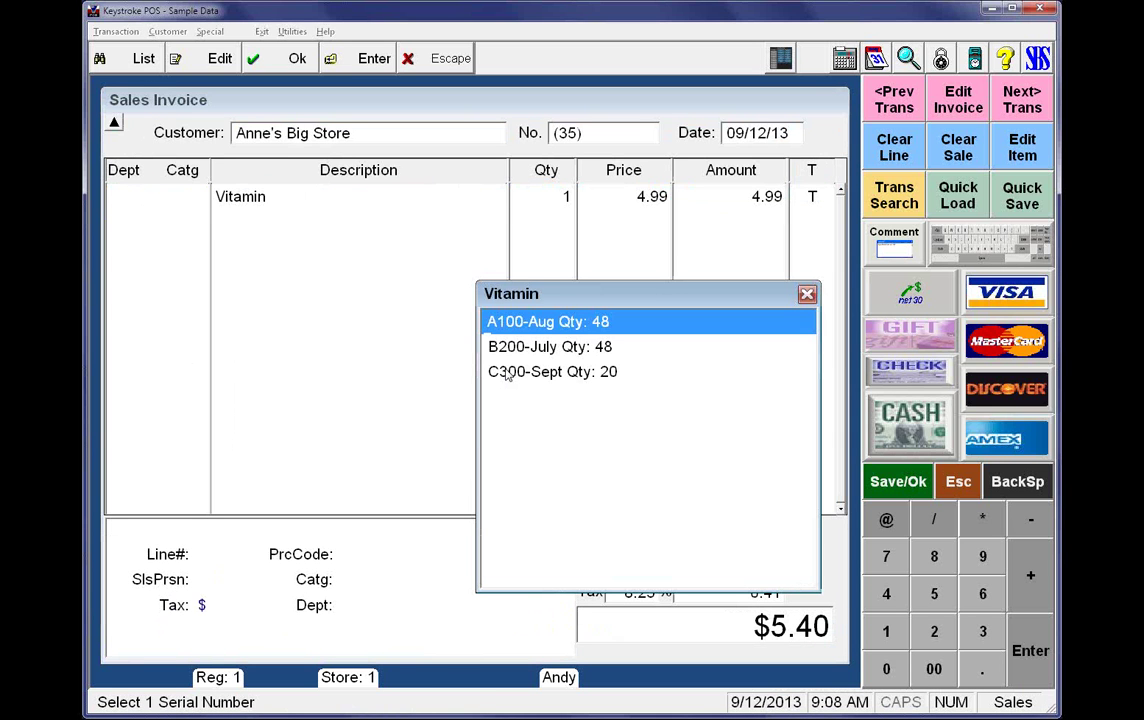
key(Down)
key(Up)
key(Return)
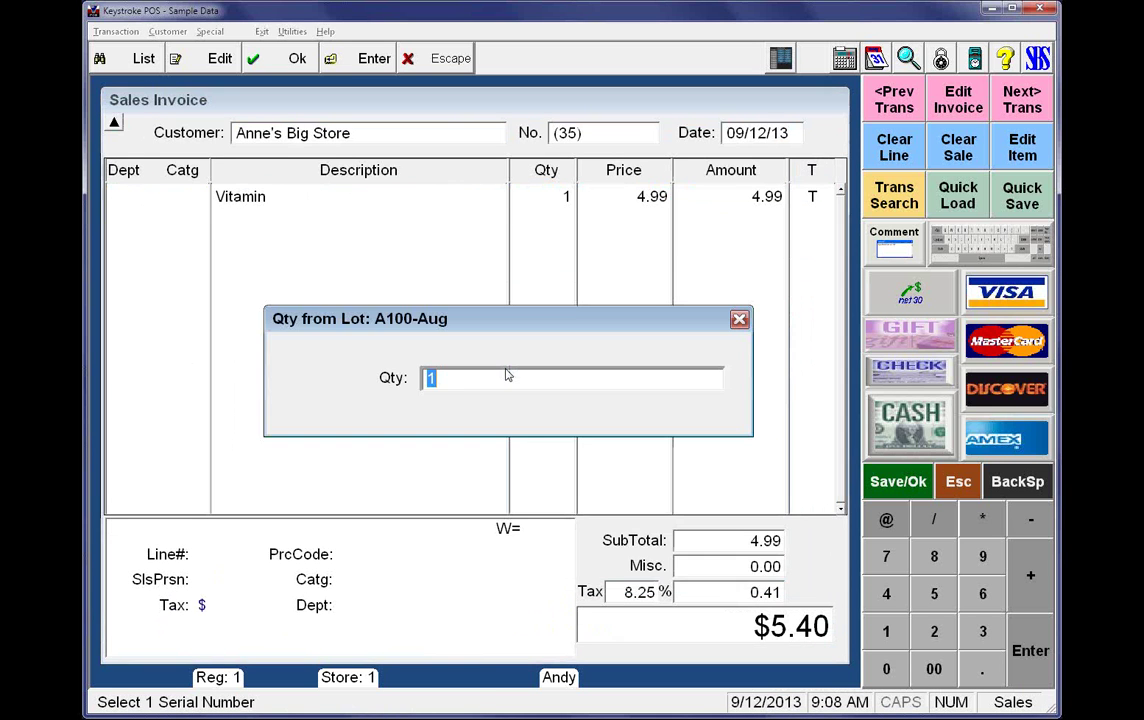
text(12)
key(Return)
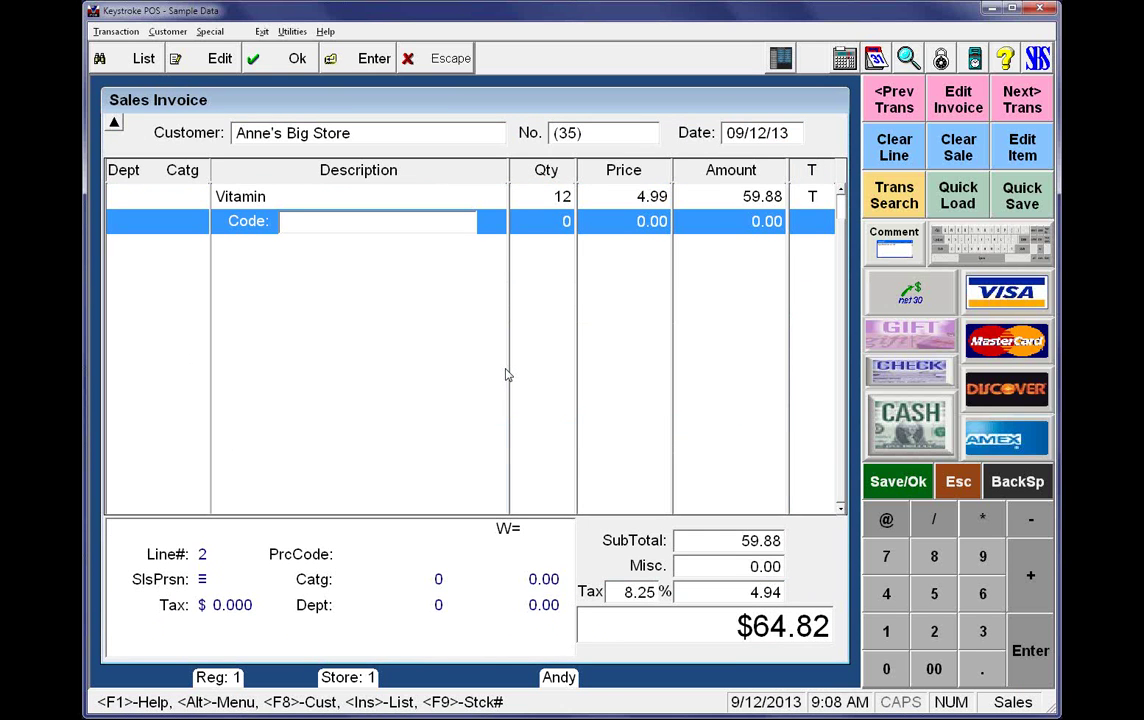
Add a second Vitamin line to the invoice with quantity 12 from lot C300-Sept
key(Insert)
text(vit)
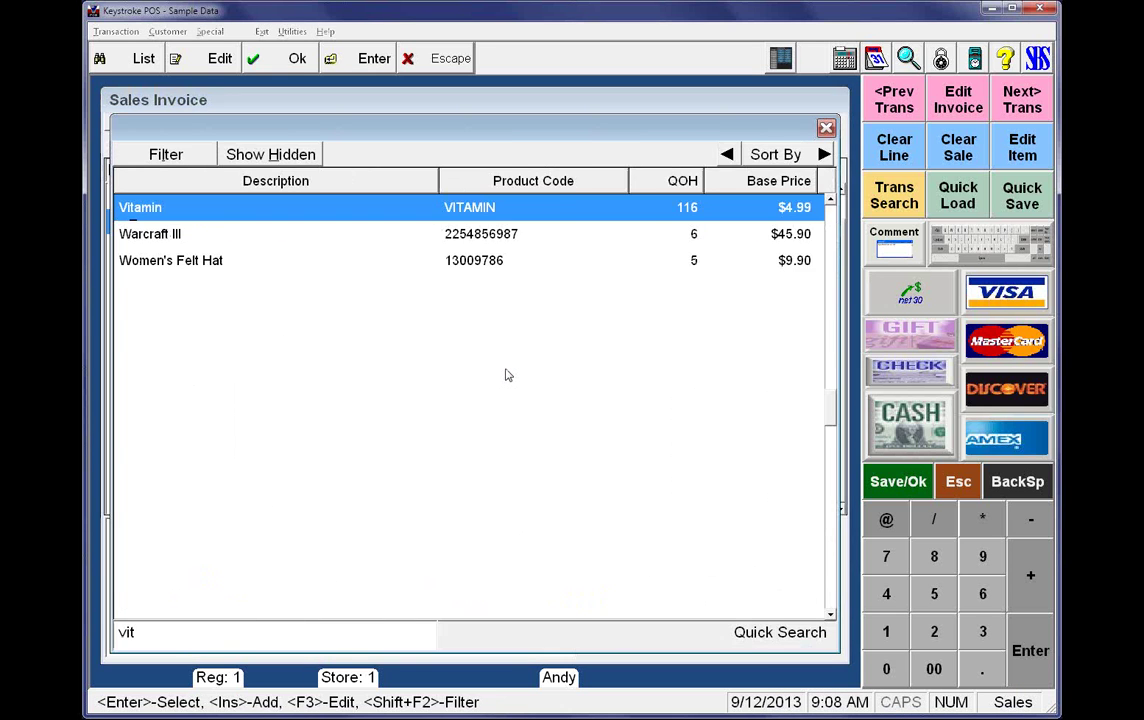
key(Return)
key(Down)
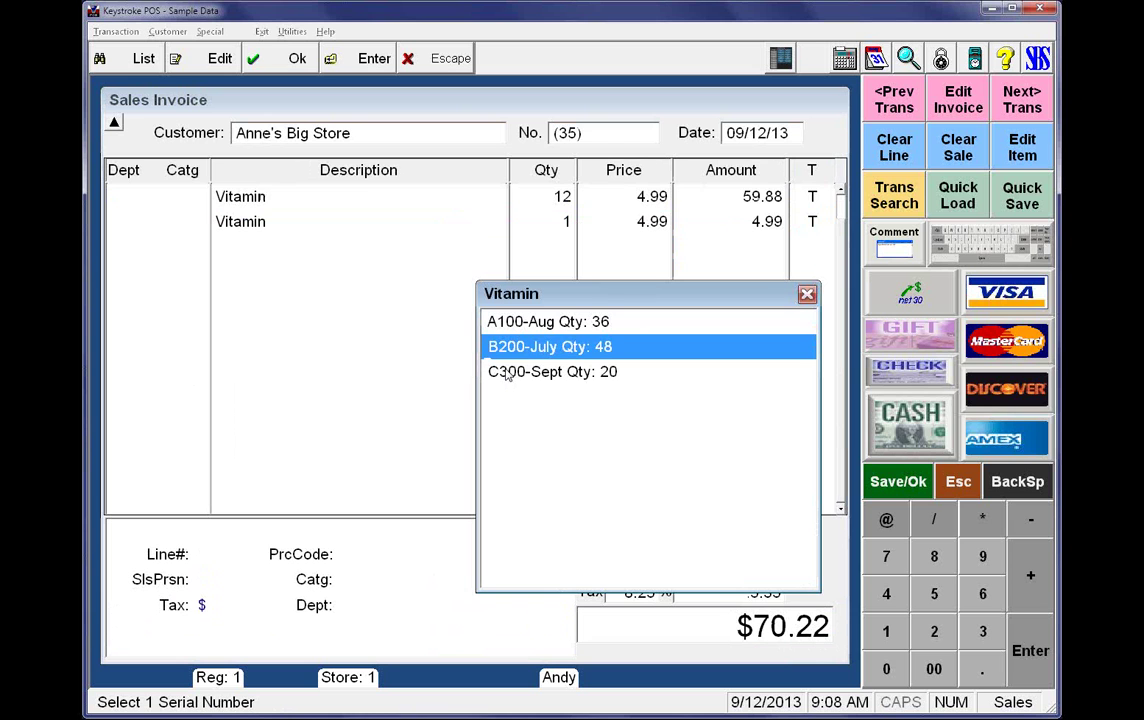
key(Down)
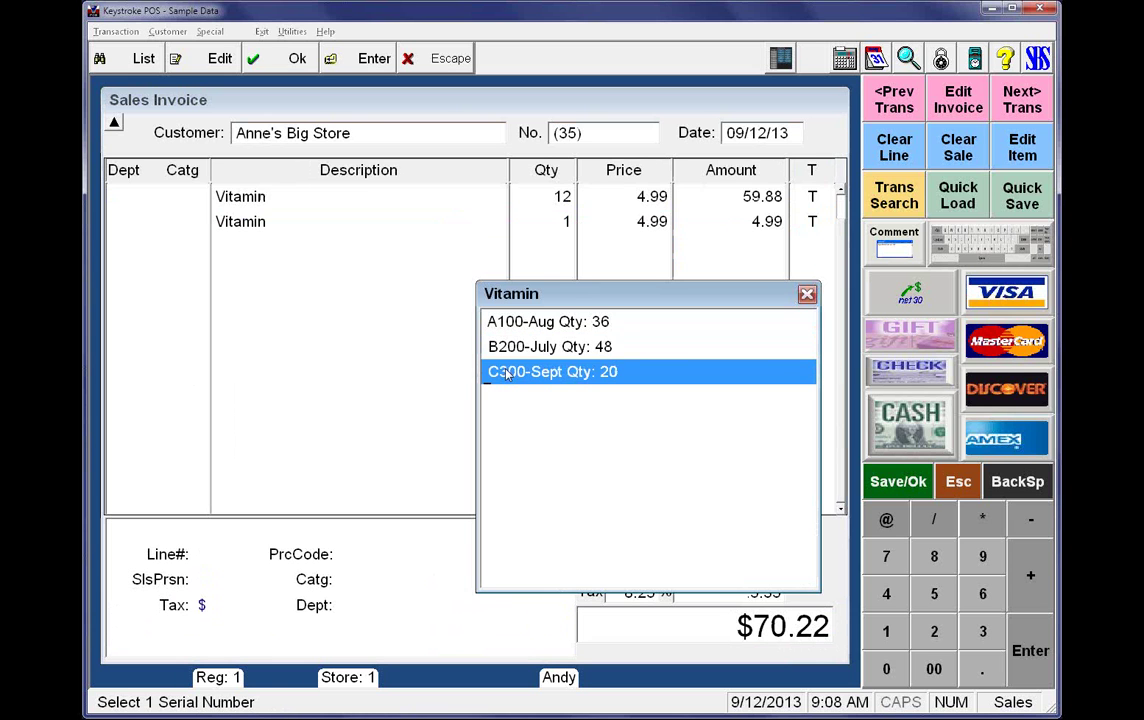
key(Return)
key(BackSpace)
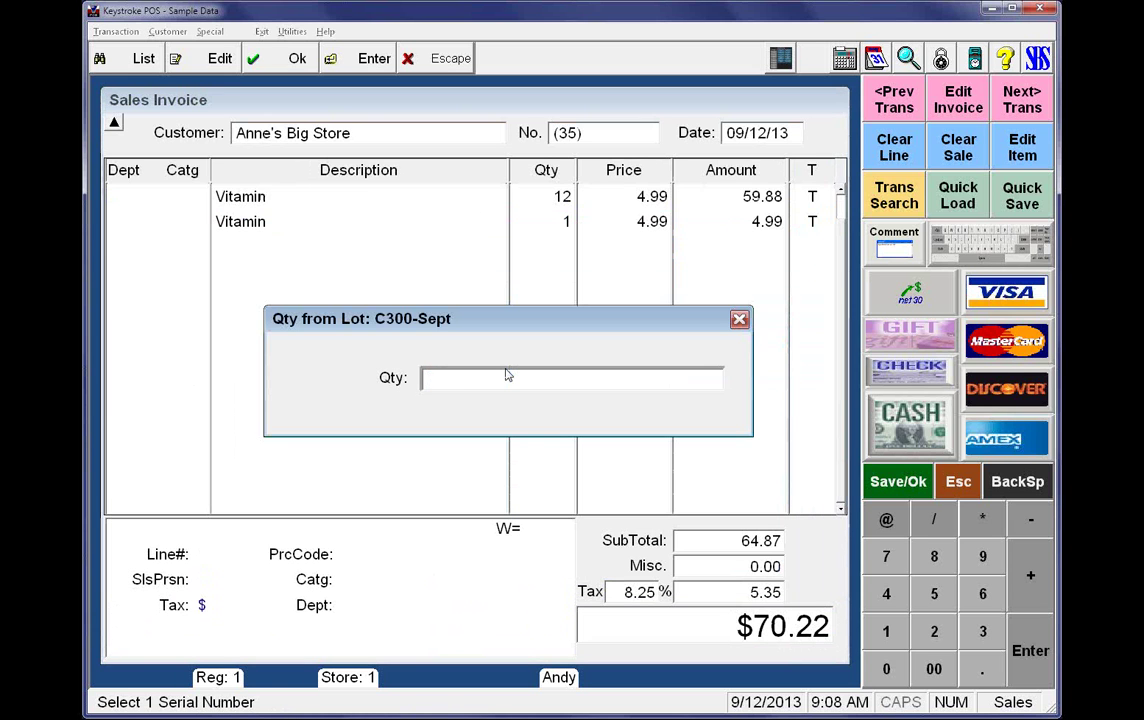
text(12)
key(Return)
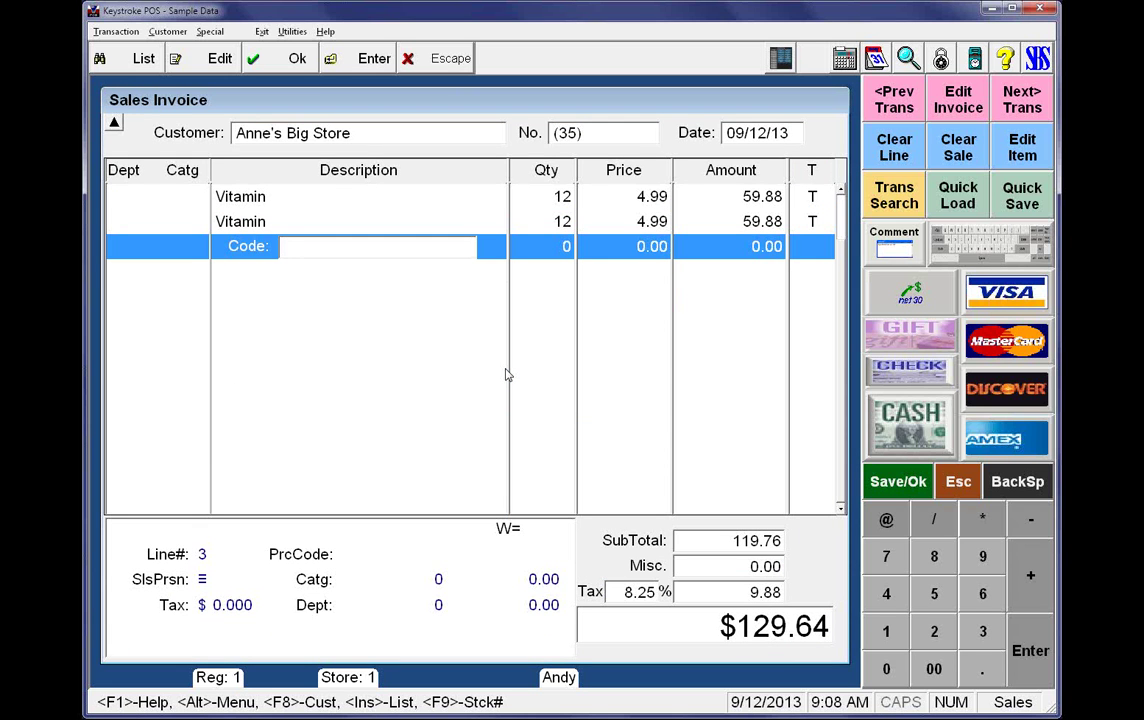
Finish the two-line invoice with a cash payment covering the full amount
key(Return)
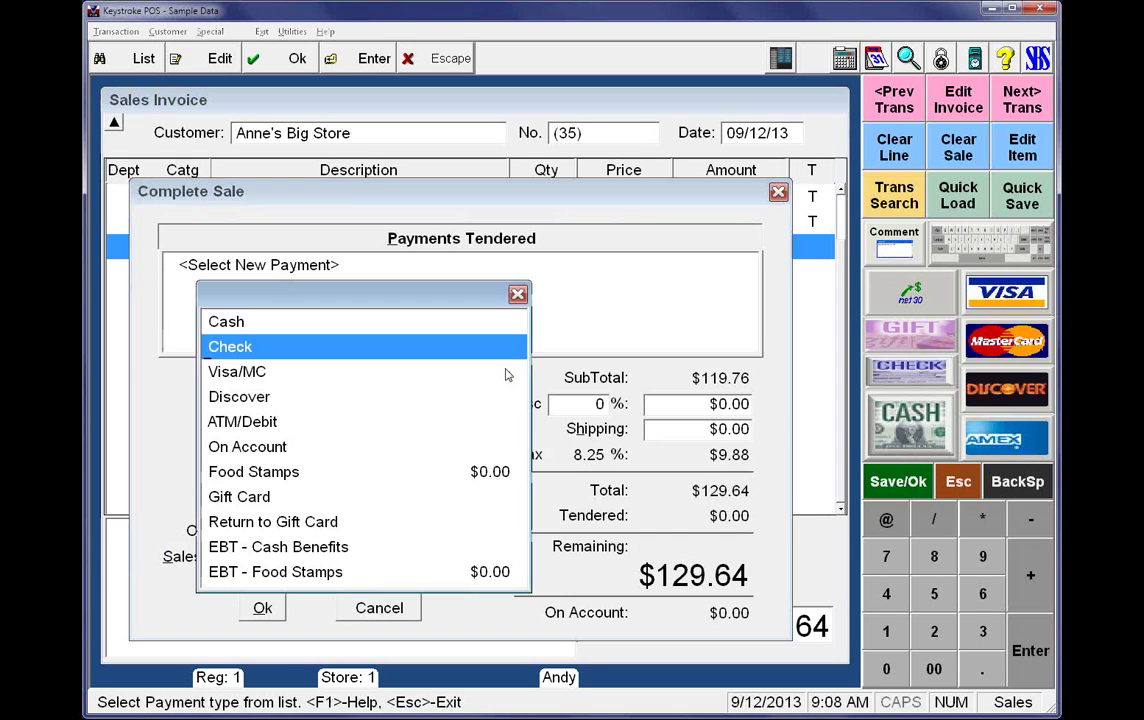
key(Up)
key(Return)
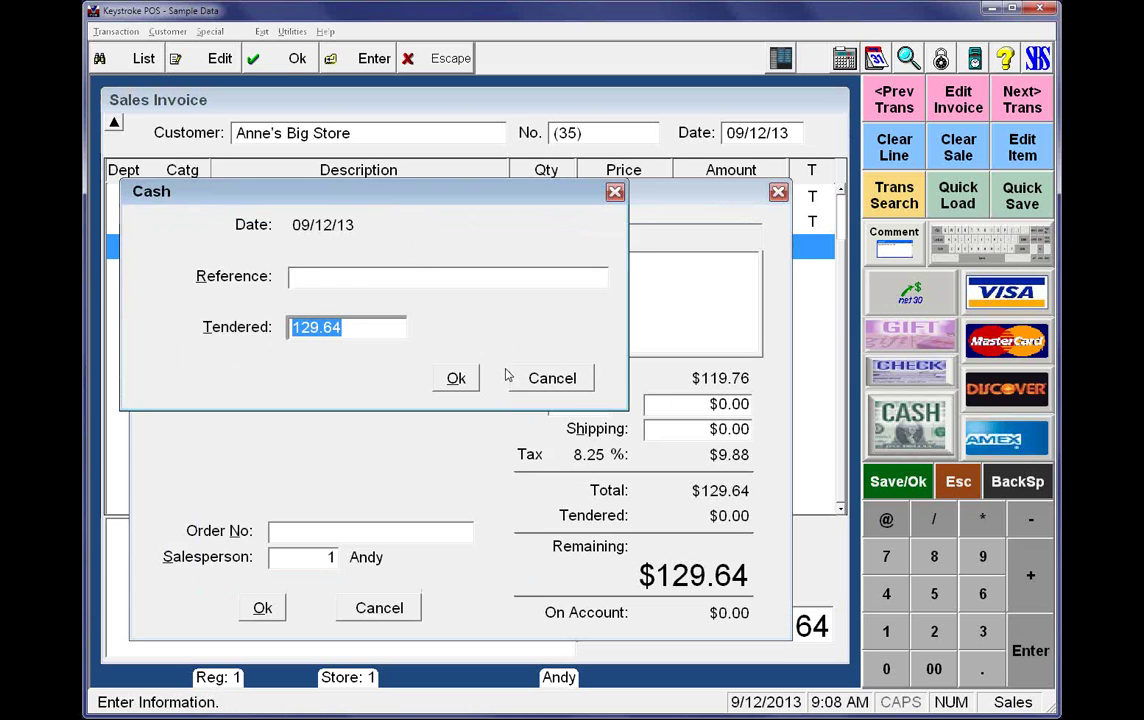
key(Return)
key(Escape)
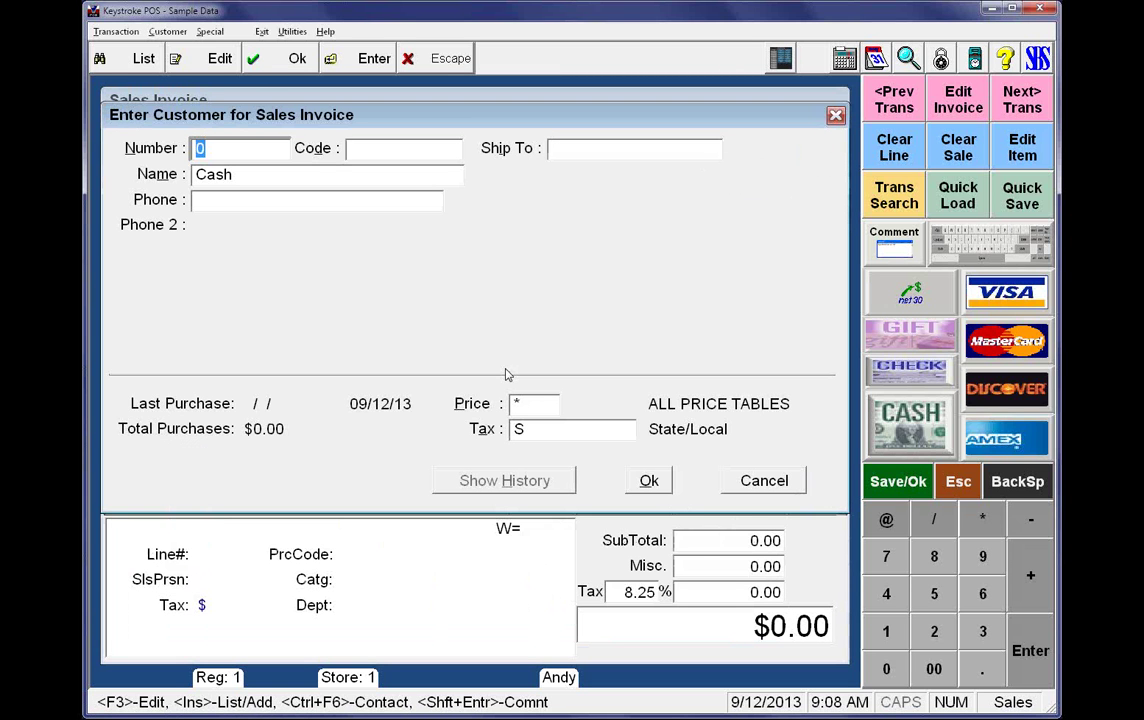
Recall the saved invoice for Anne's Big Store and examine the lot number comments on both Vitamin lines
key(Escape)
key(Page_Up)
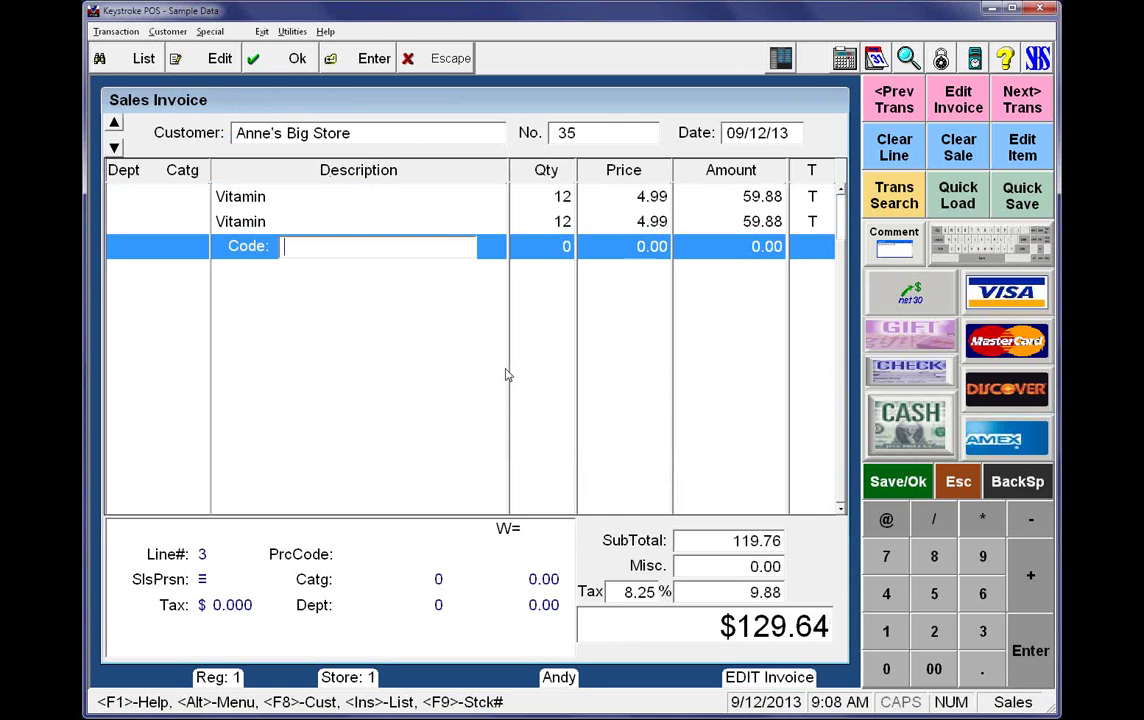
key(Up)
key(Up)
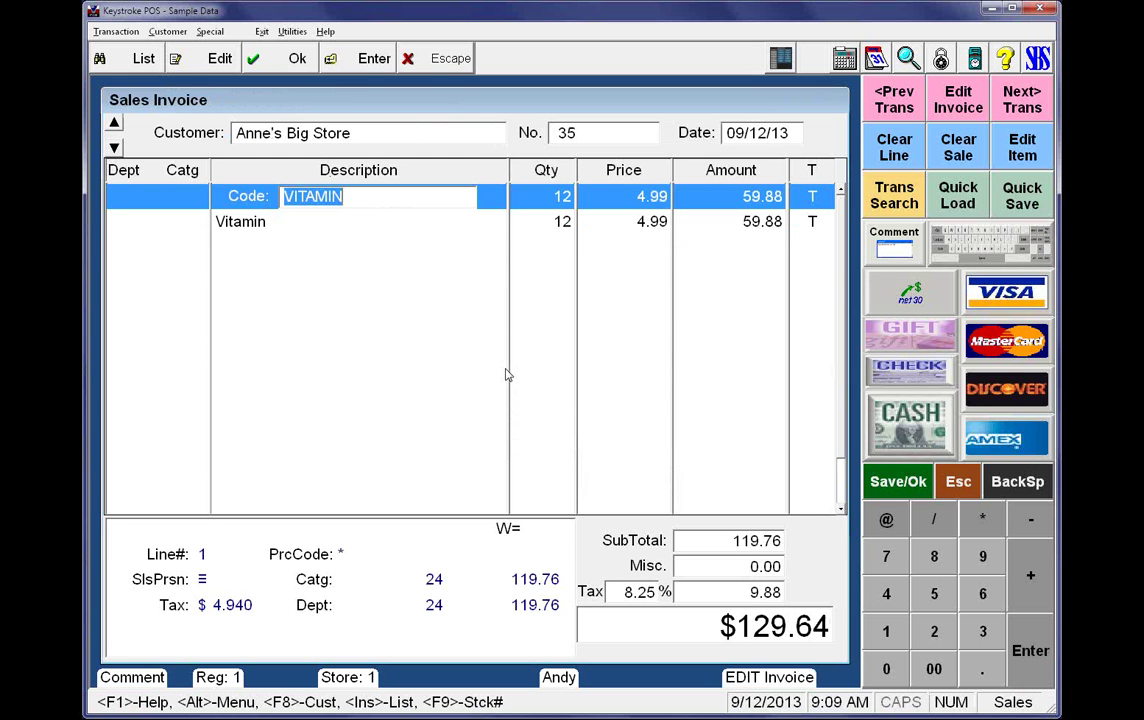
key(Return)
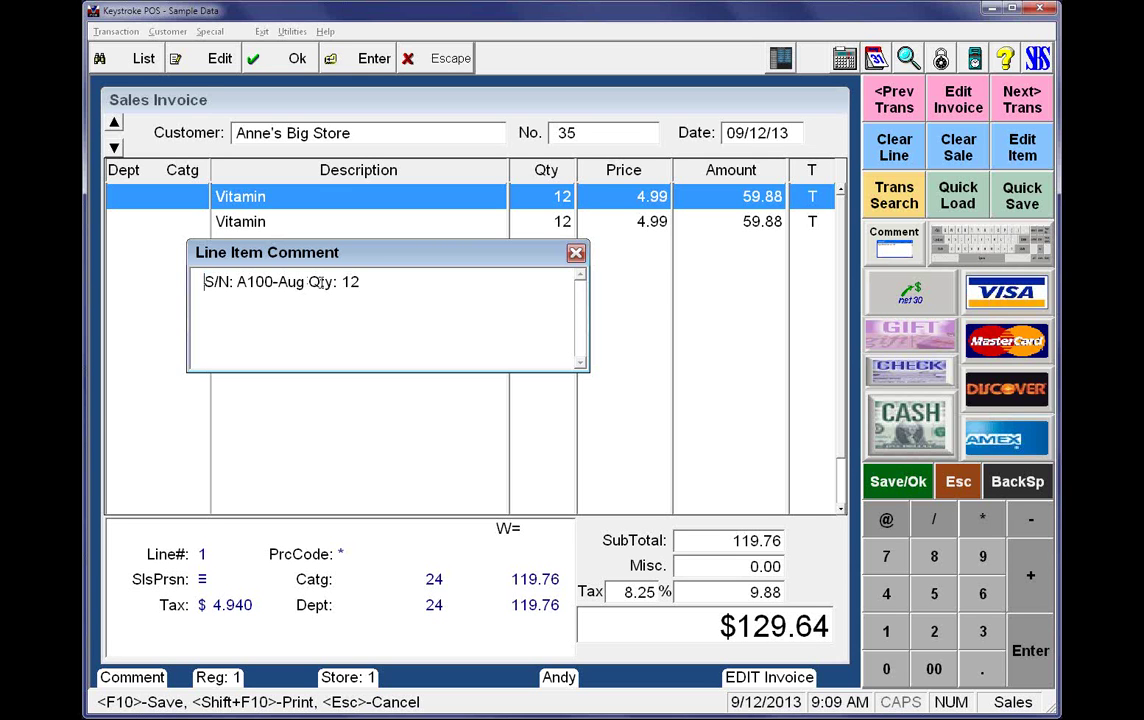
drag(234, 282, 201, 283)
drag(308, 282, 336, 285)
key(Right)
key(F10)
key(Down)
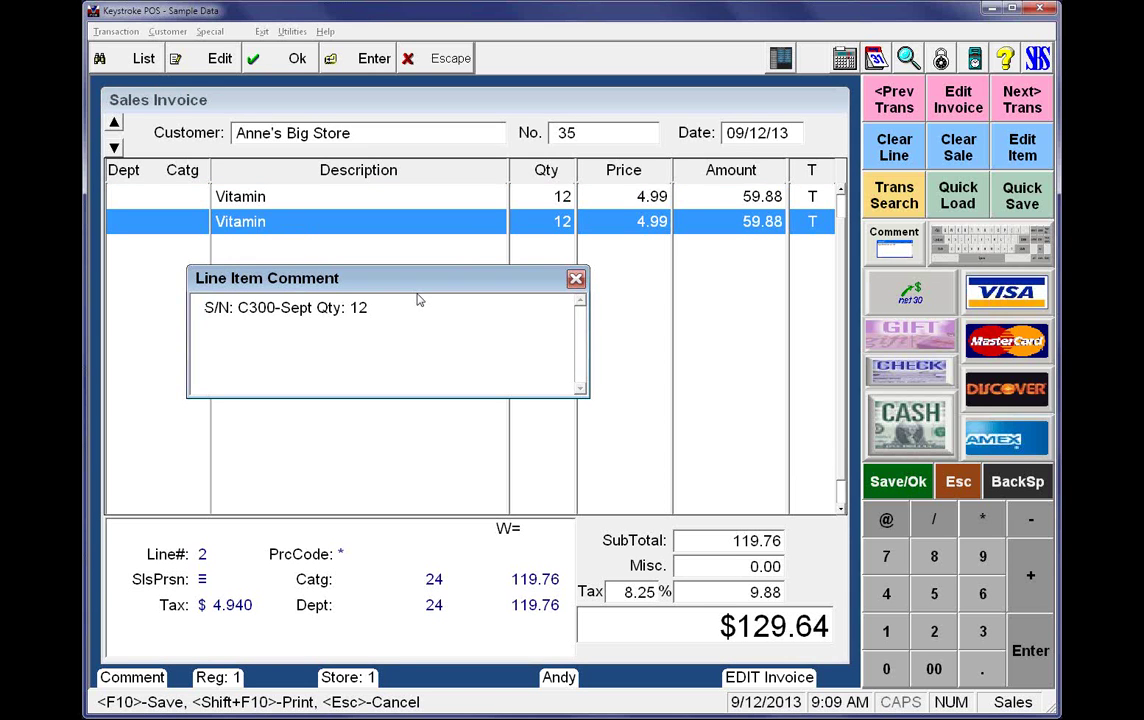
key(F10)
key(Down)
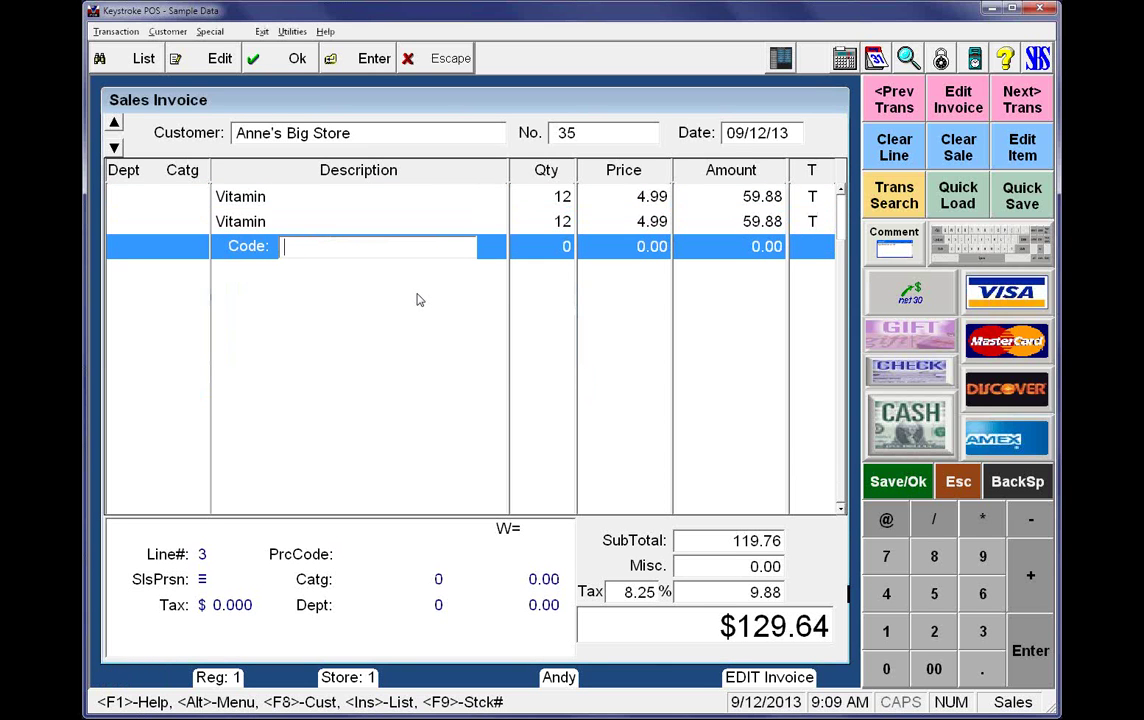
Check the remaining lot quantities in the first Vitamin line's inventory record and return to the invoice
key(Up)
key(Up)
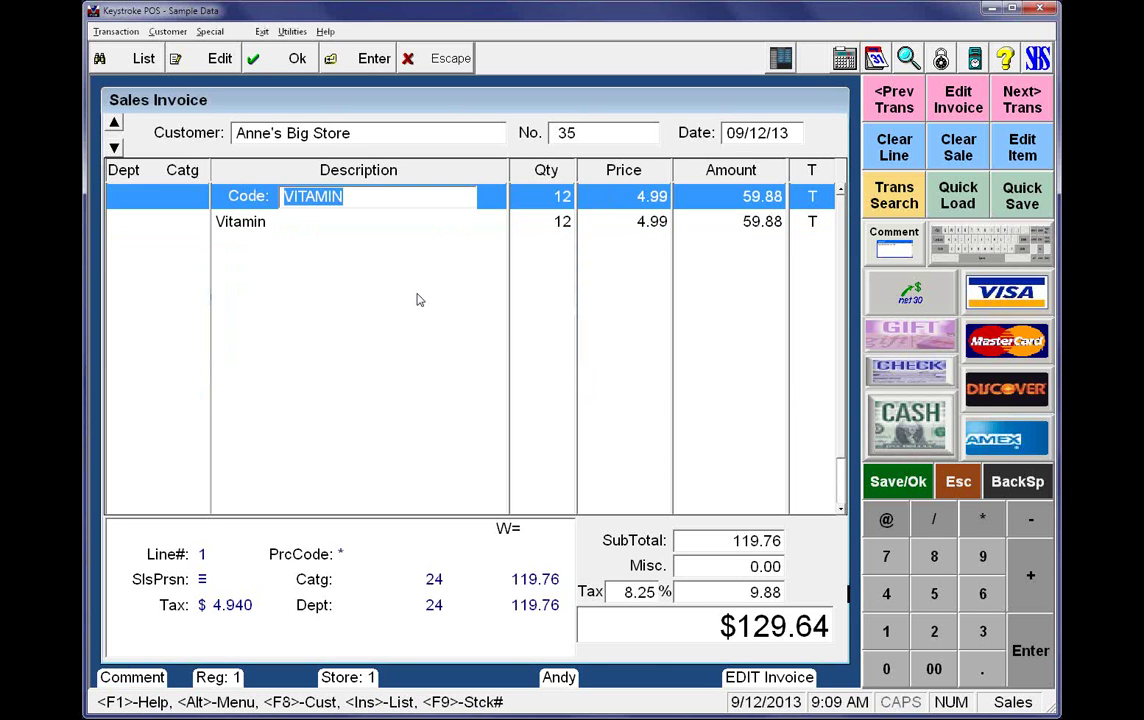
key(shift+Insert)
key(shift+Insert)
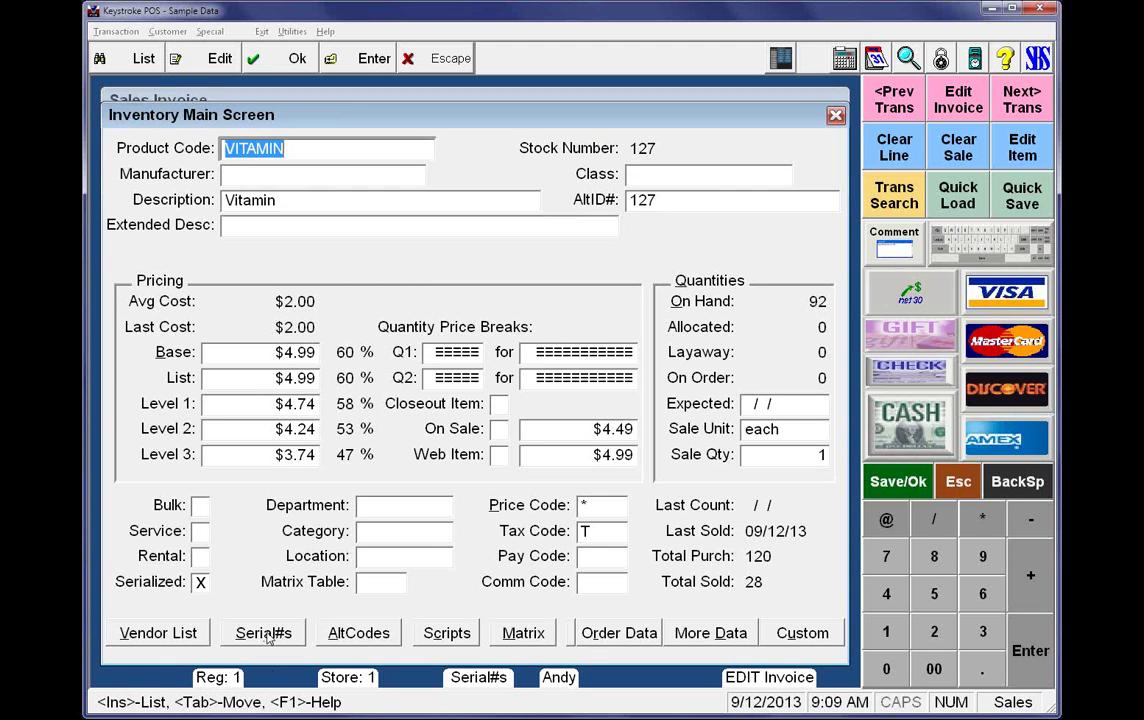
click(265, 634)
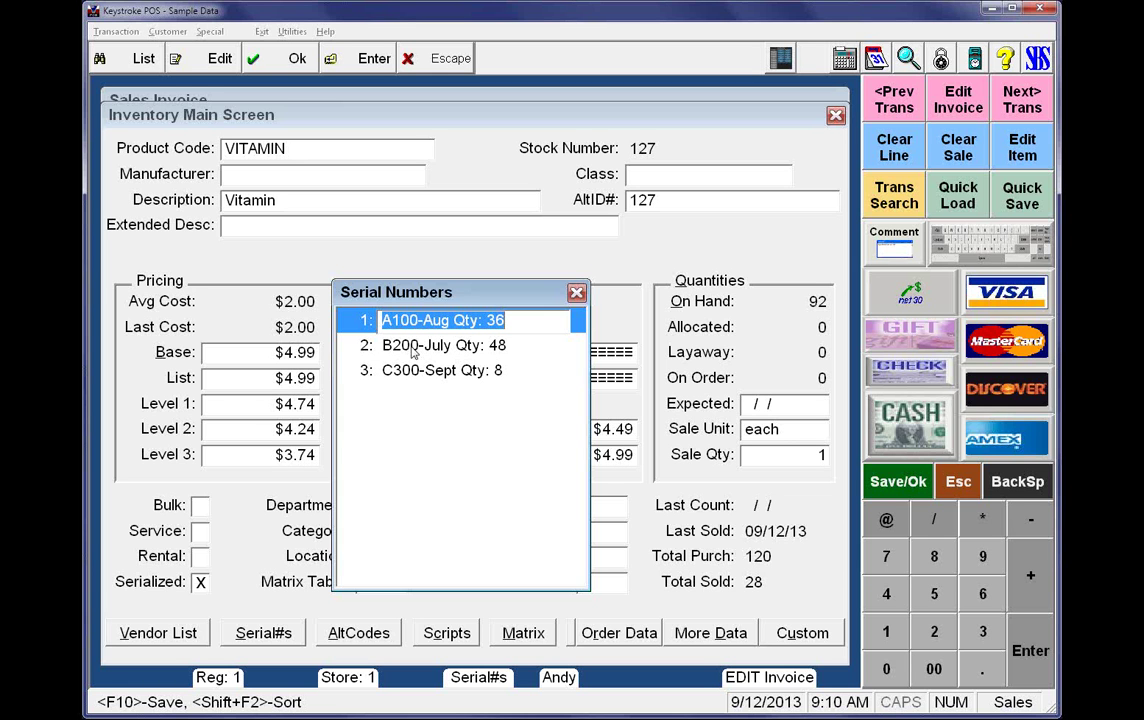
key(Escape)
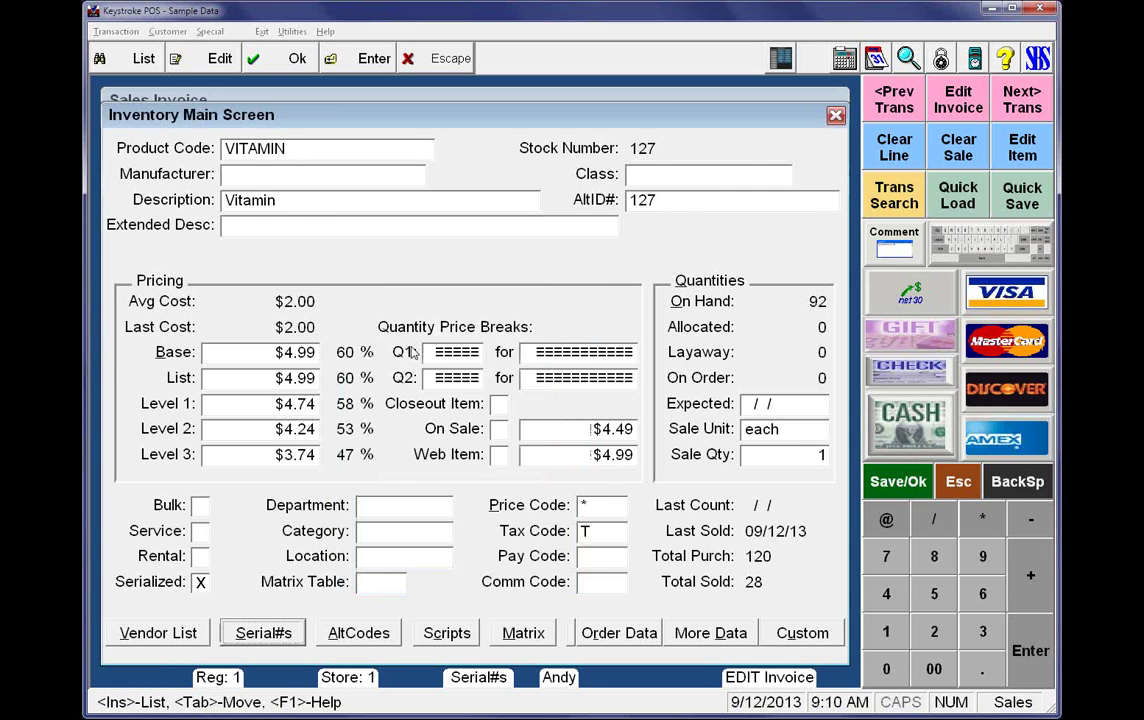
key(Escape)
key(Escape)
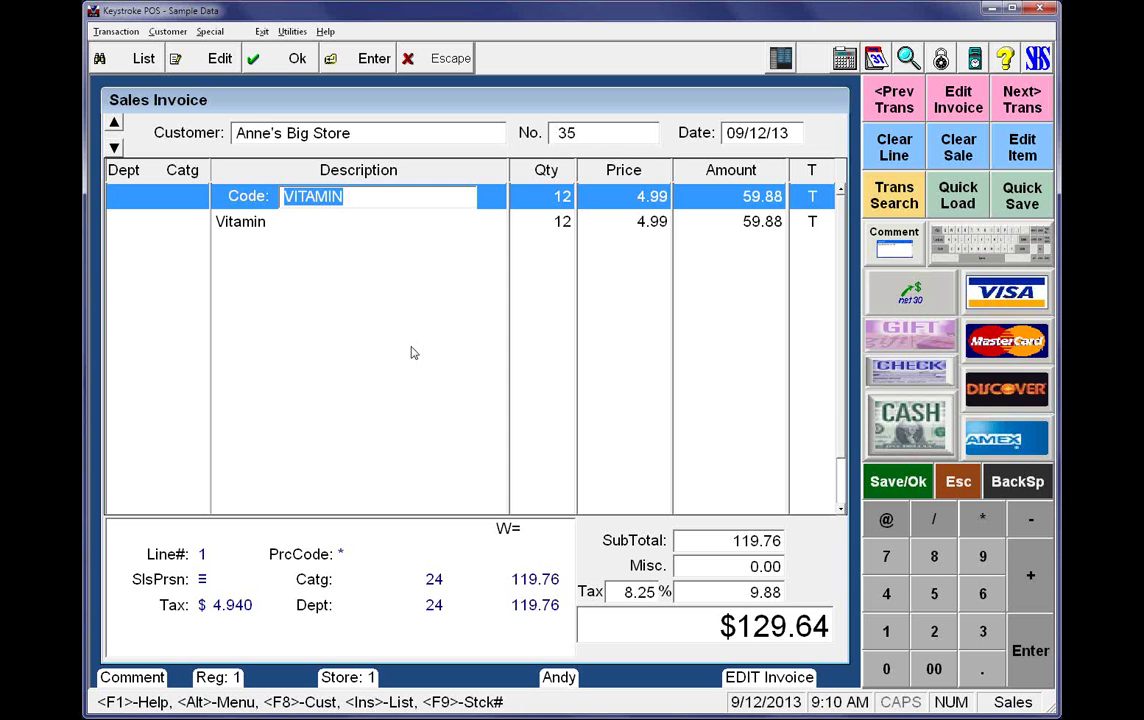
Complete the recalled invoice again and output it as a full page invoice
key(Return)
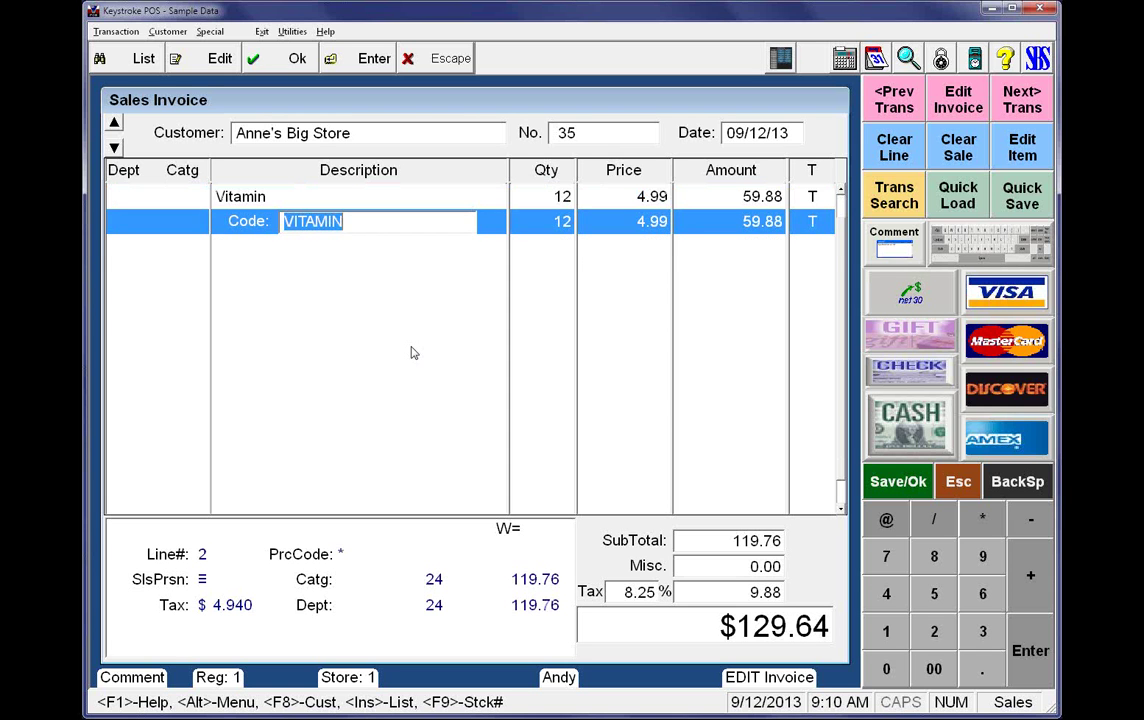
key(Return)
key(Return)
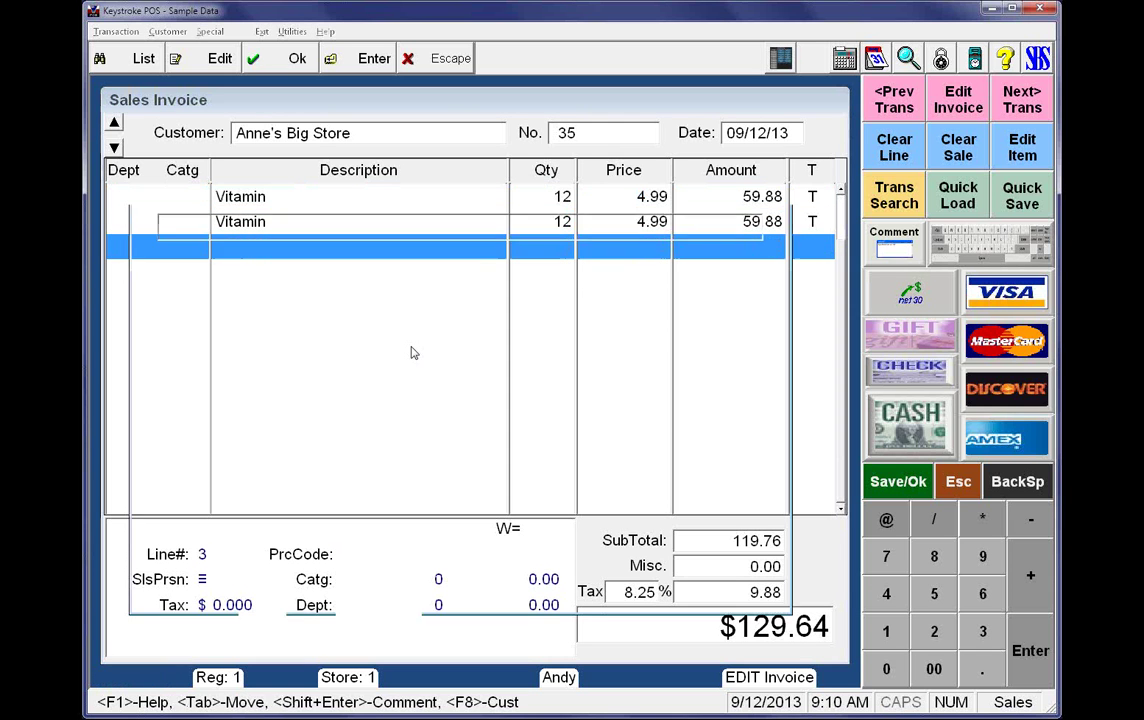
key(Return)
key(Up)
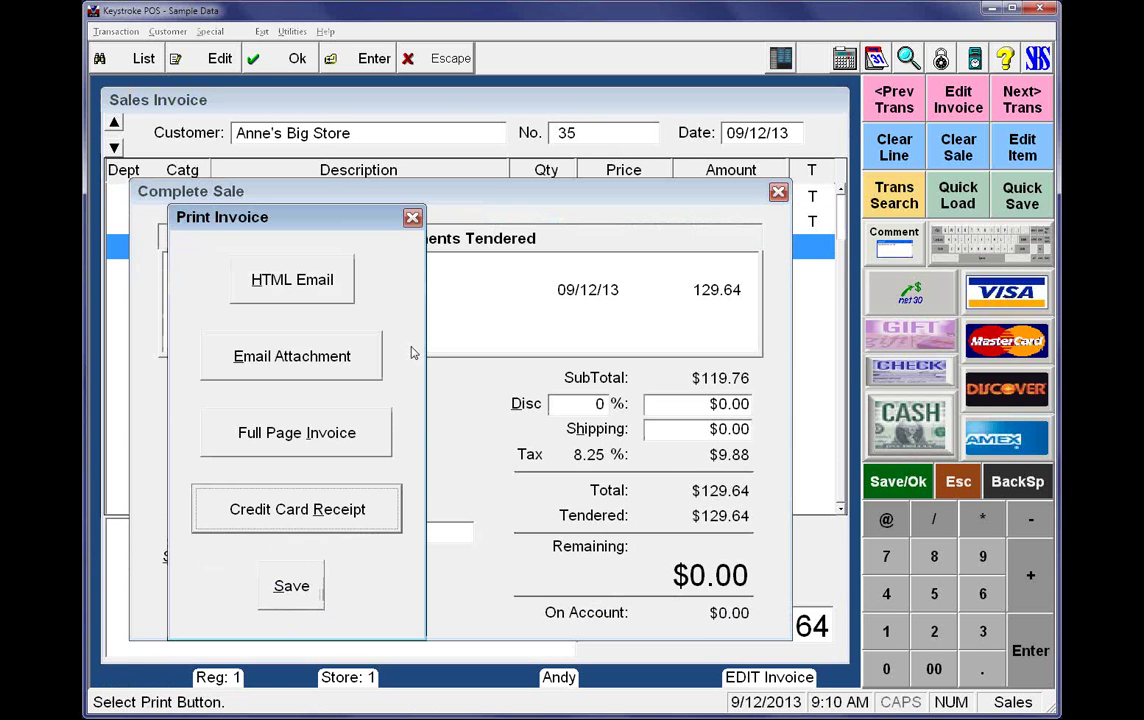
key(Up)
key(Return)
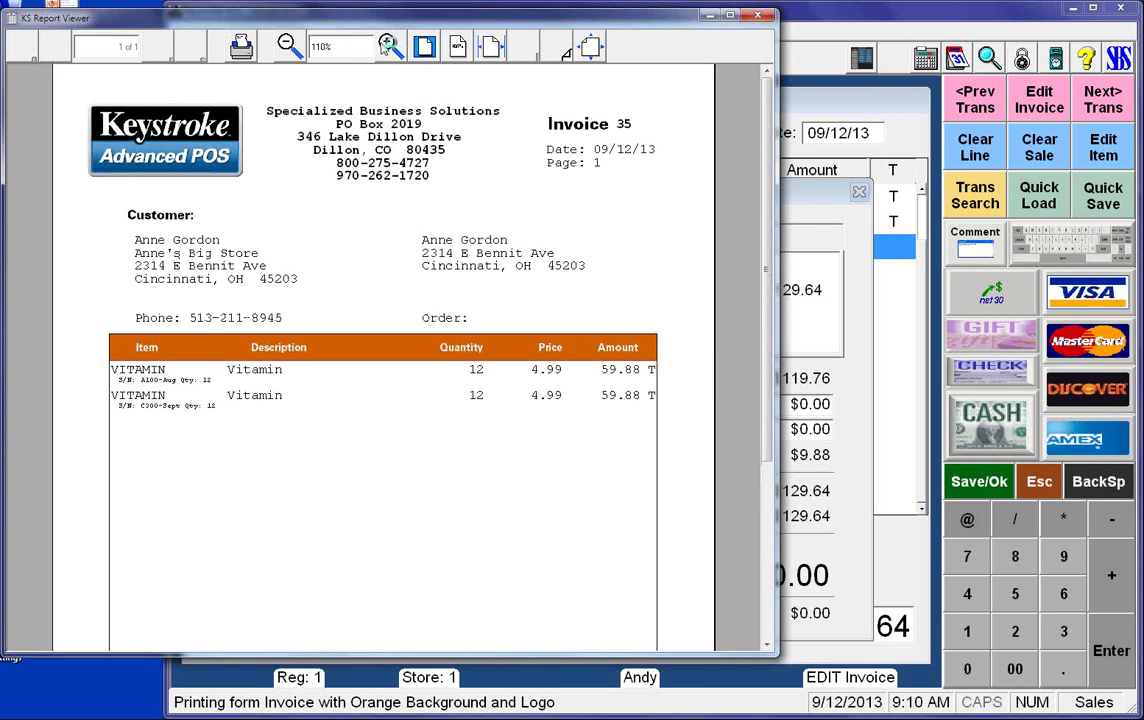
Enlarge the invoice preview to 130%, examine the lot details under each Vitamin line, and close the preview
click(388, 47)
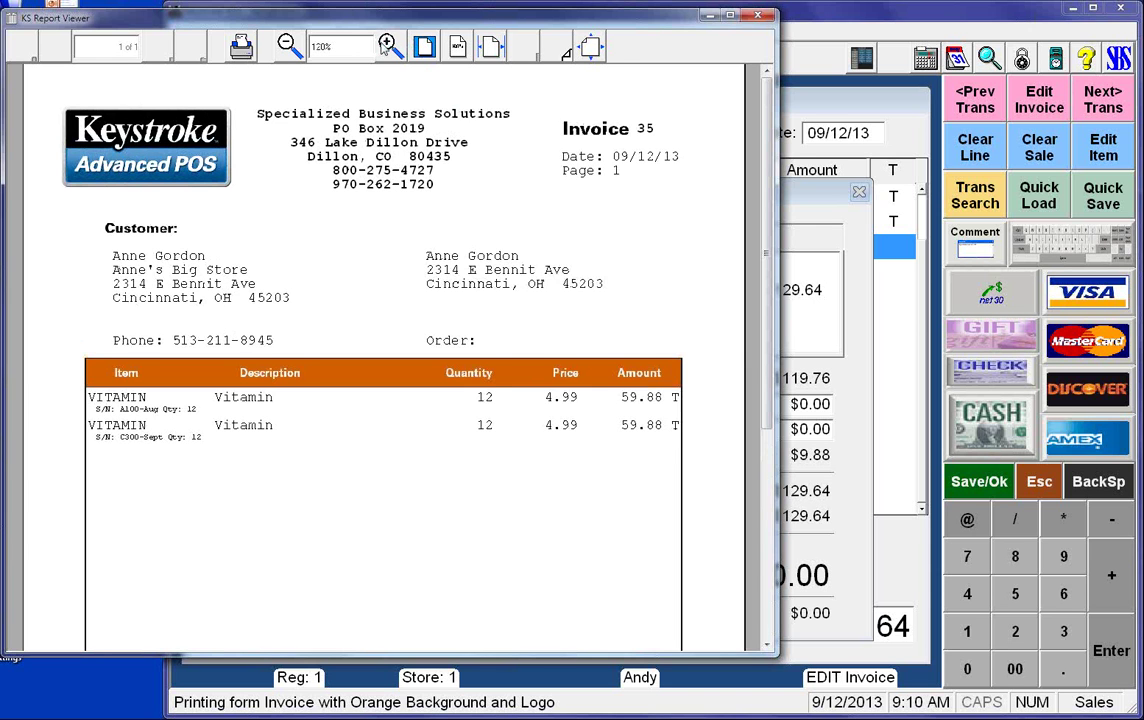
click(386, 47)
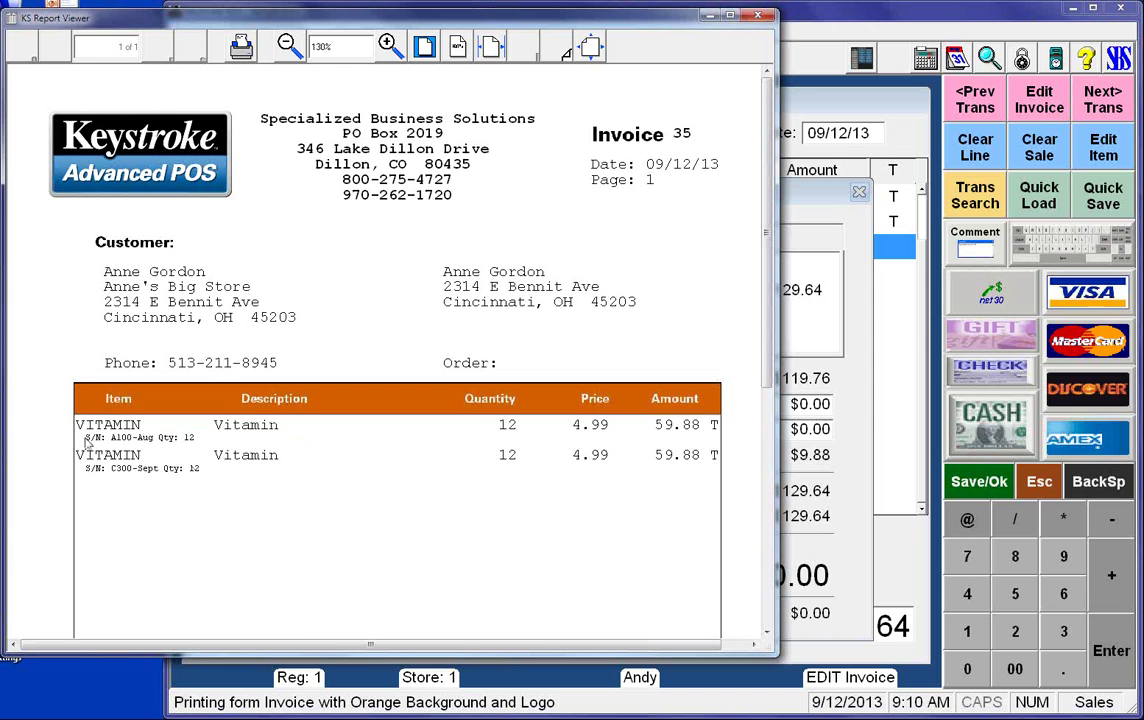
click(757, 17)
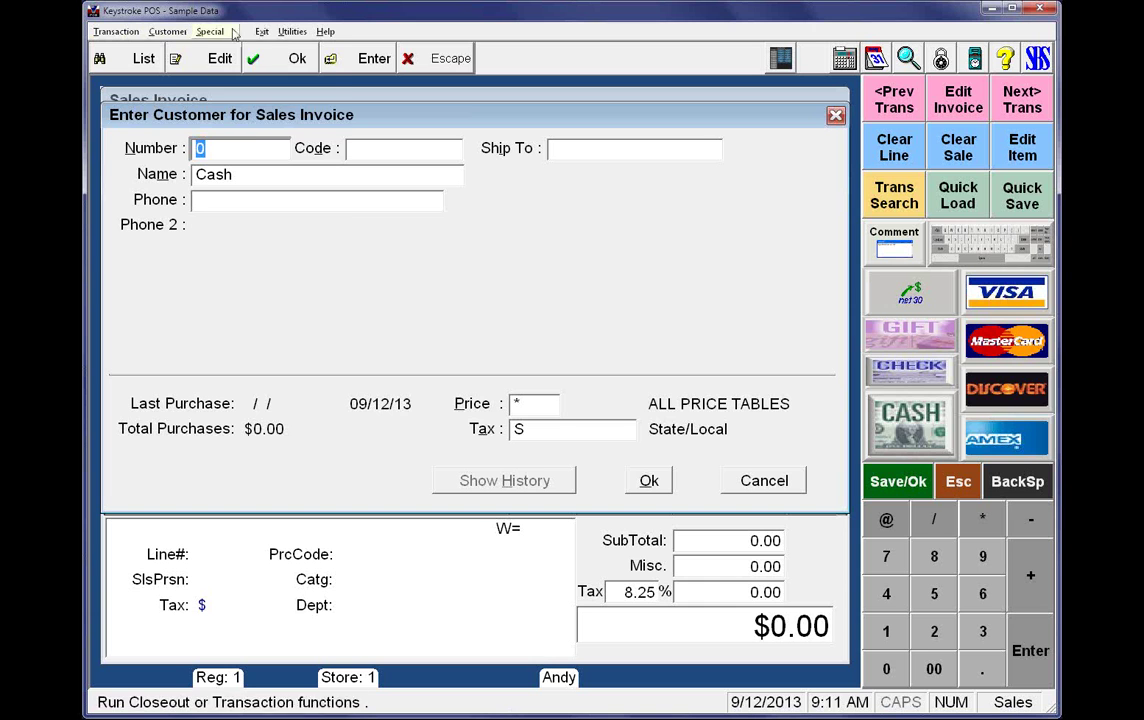
Switch to the Configuration Manager and open the global parameters
click(262, 31)
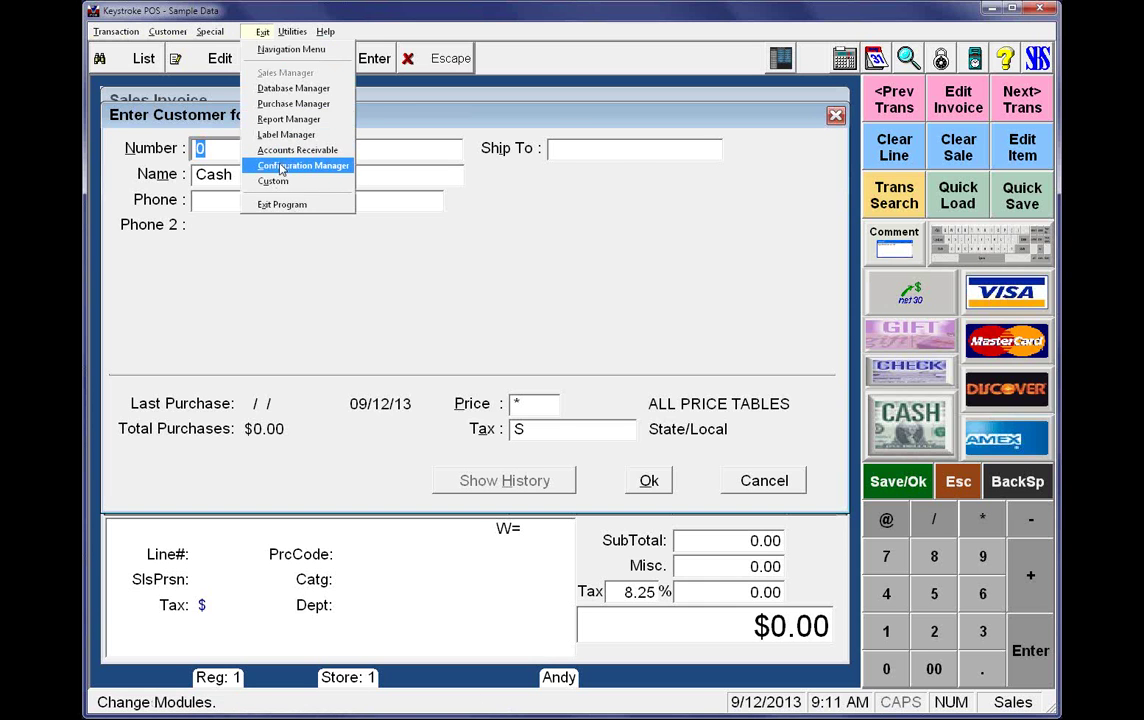
click(290, 166)
click(156, 31)
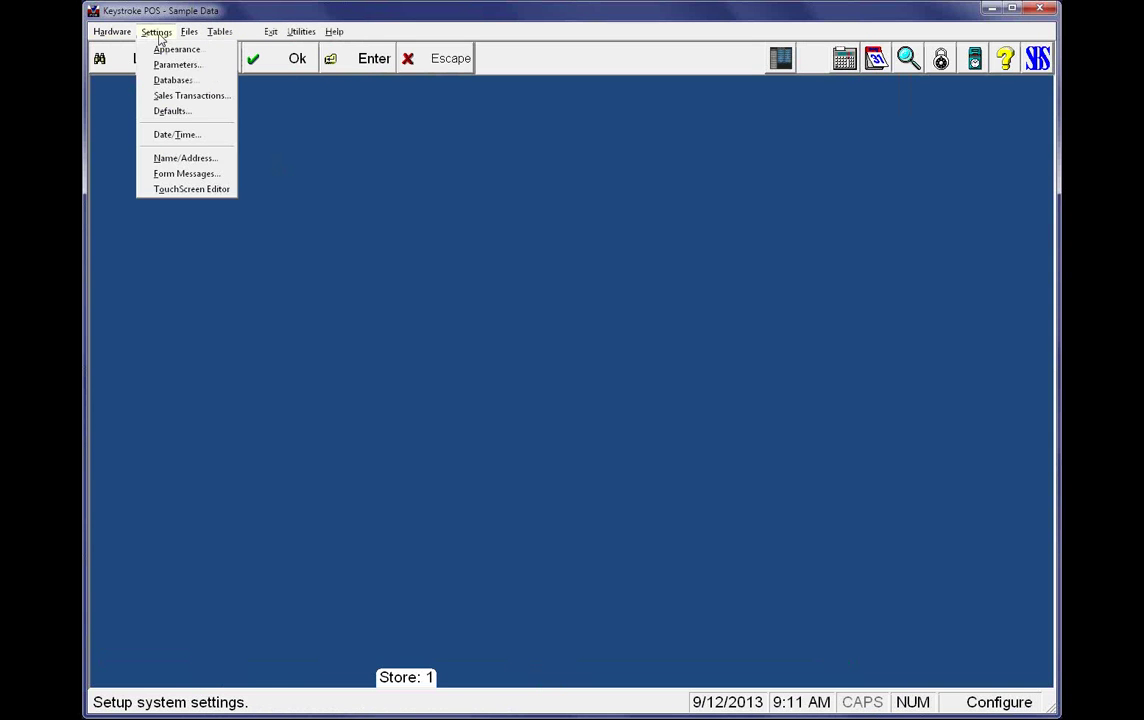
click(171, 66)
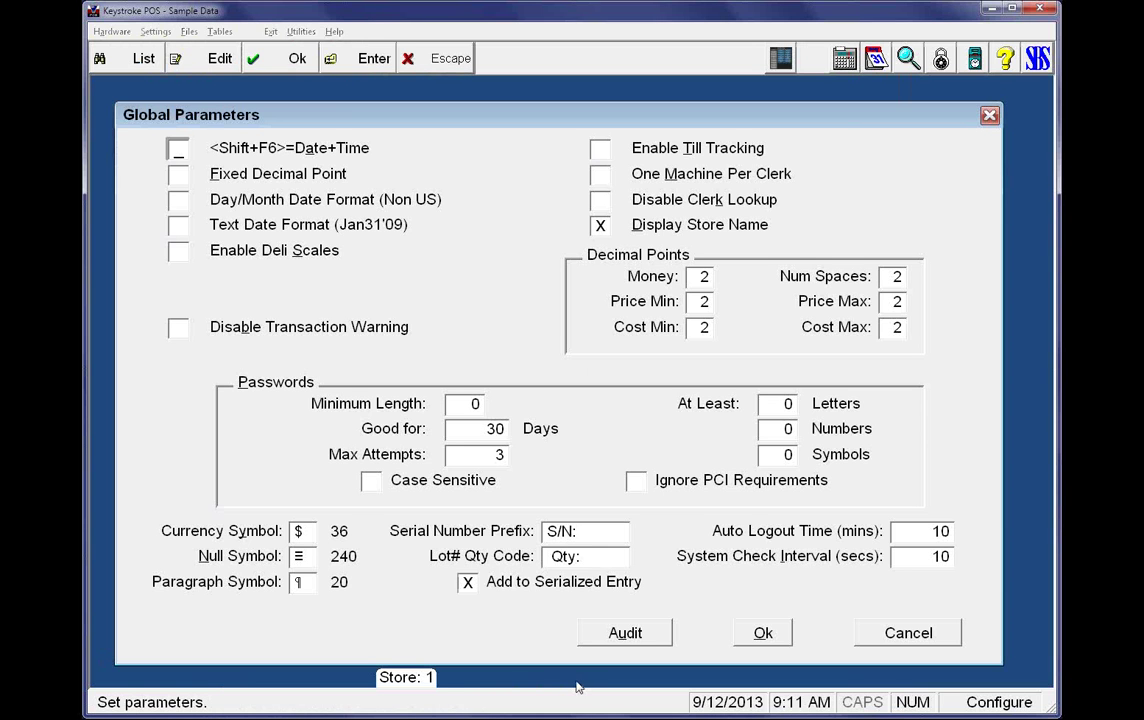
Set the Serial Number Prefix to LOT#:
click(600, 535)
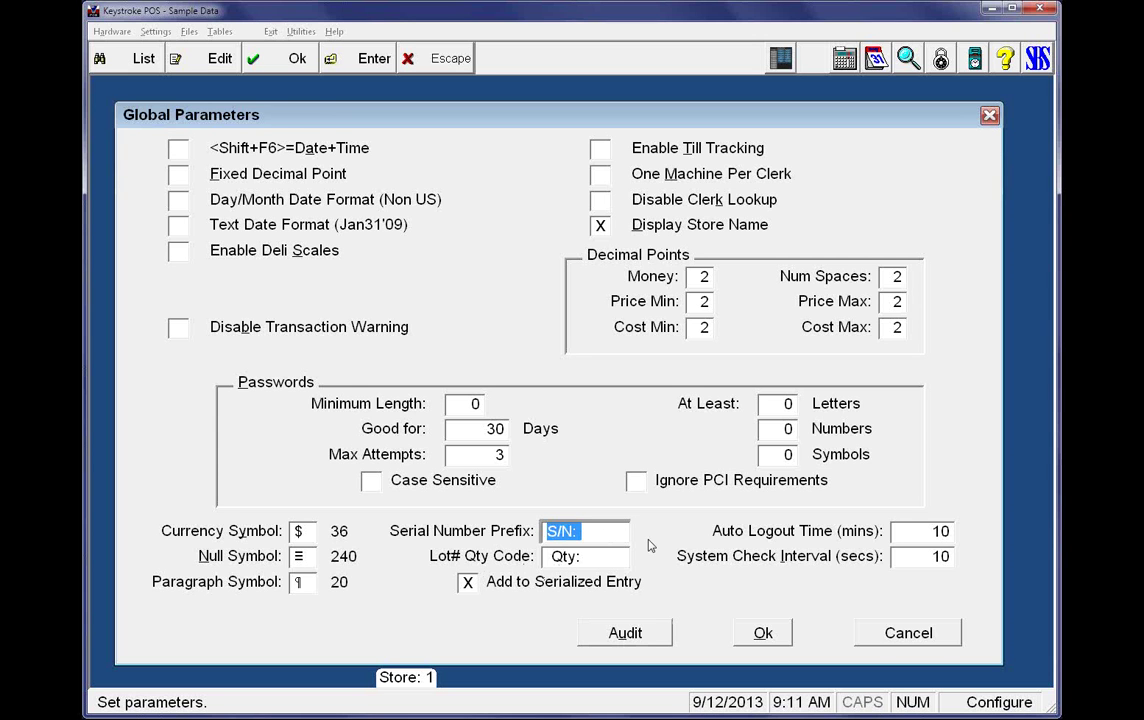
key(Home)
text(LO)
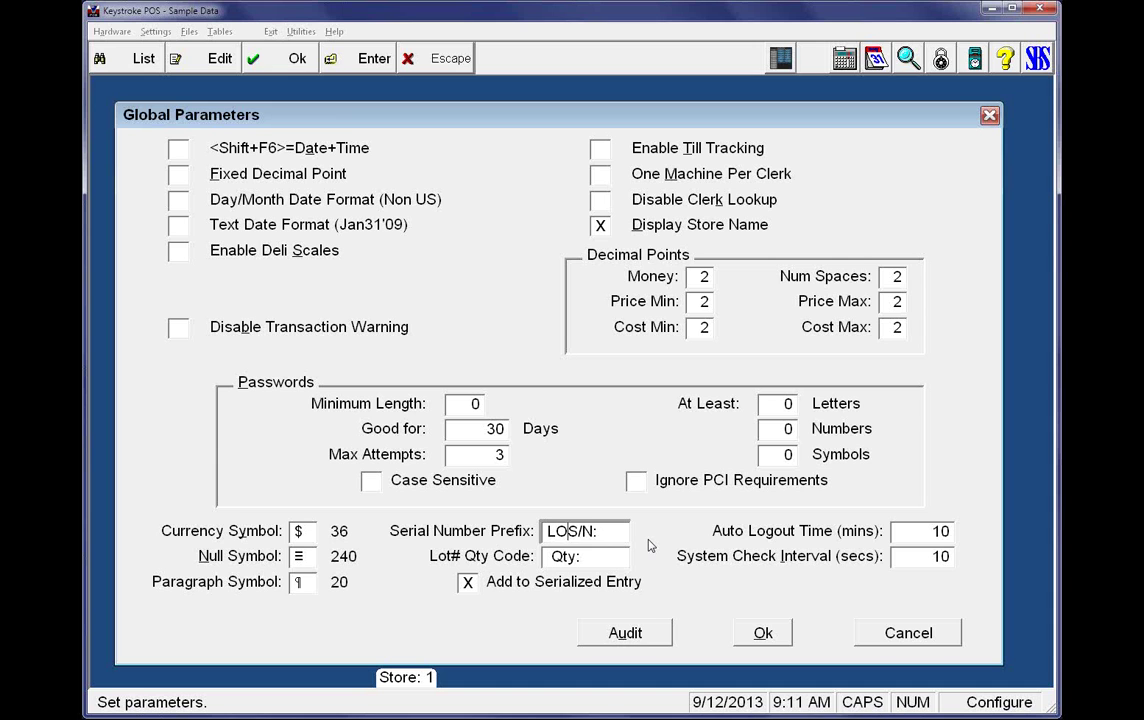
text(T)
key(Delete)
key(Delete)
key(Delete)
text(#)
key(Tab)
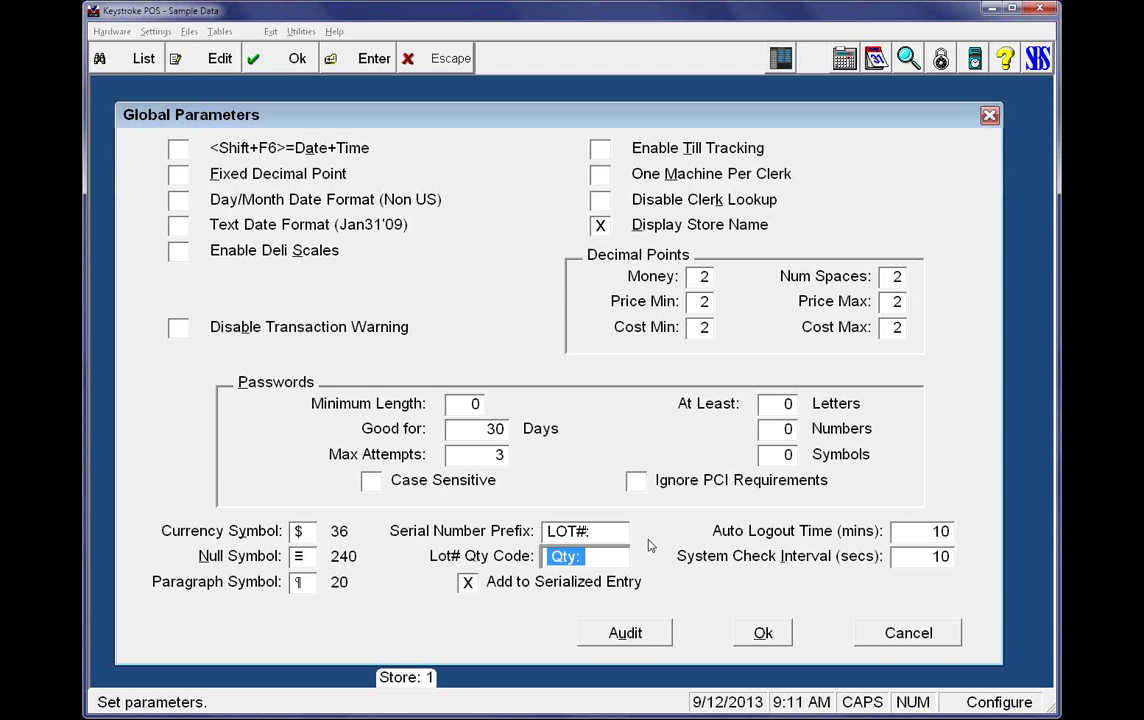
Replace the Qty text in the Lot# Qty Code with an equals sign and save the global parameters
key(Home)
text(=)
key(shift+Right)
key(shift+Right)
key(shift+Right)
key(shift+Right)
key(Delete)
key(Return)
Return to the Sales Manager and start a new sales invoice for Anne's Big Store
key(Right)
key(Right)
key(Right)
key(Right)
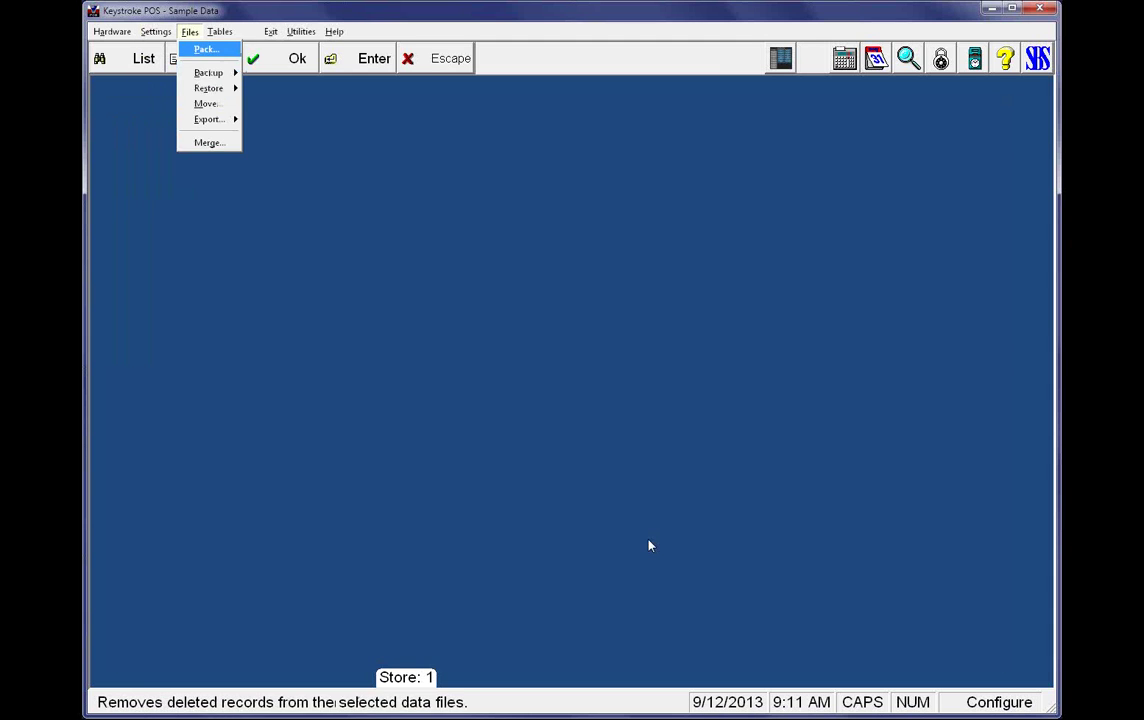
key(Return)
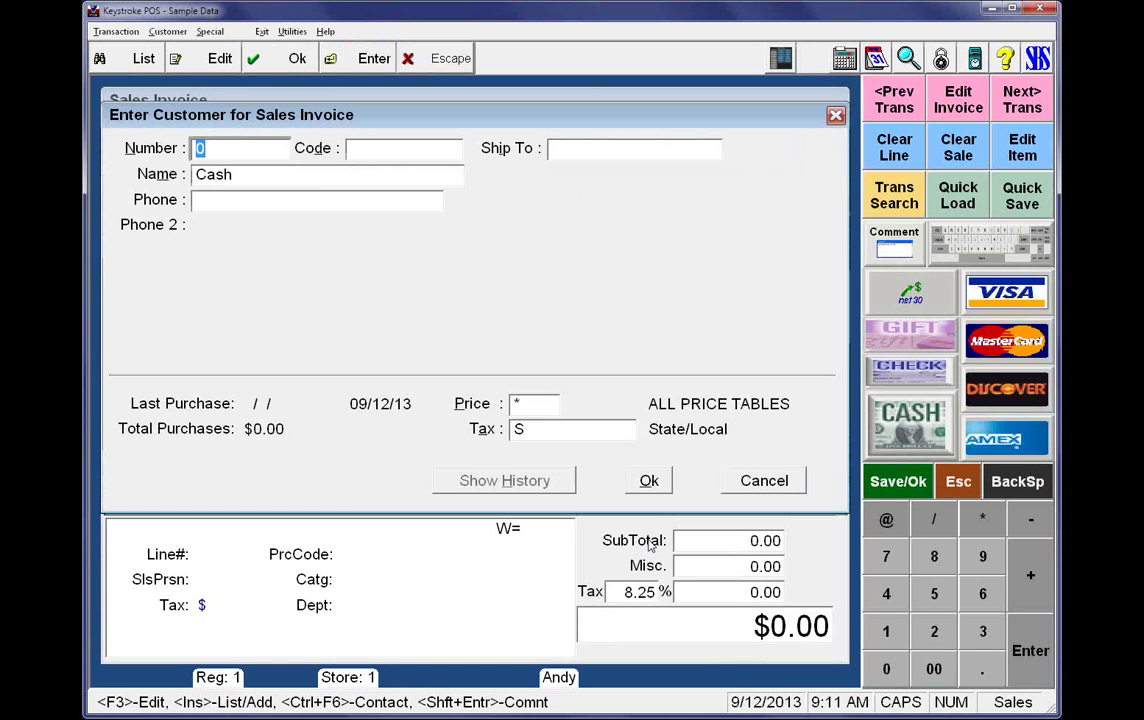
text(18)
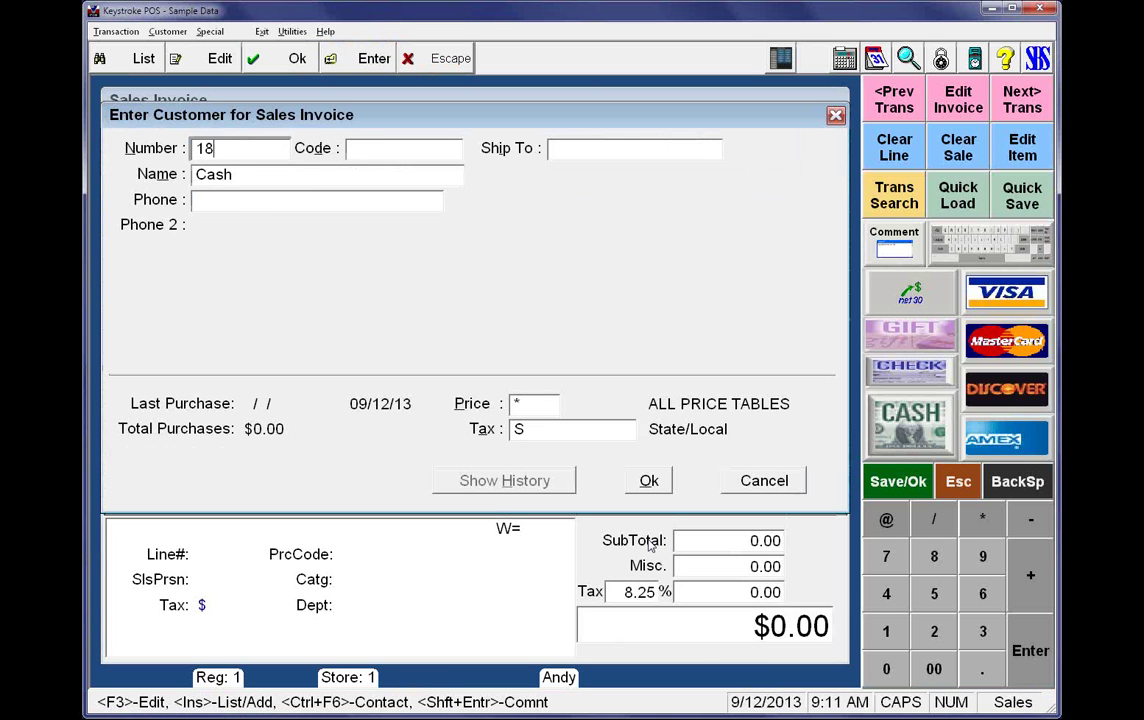
key(Return)
key(Return)
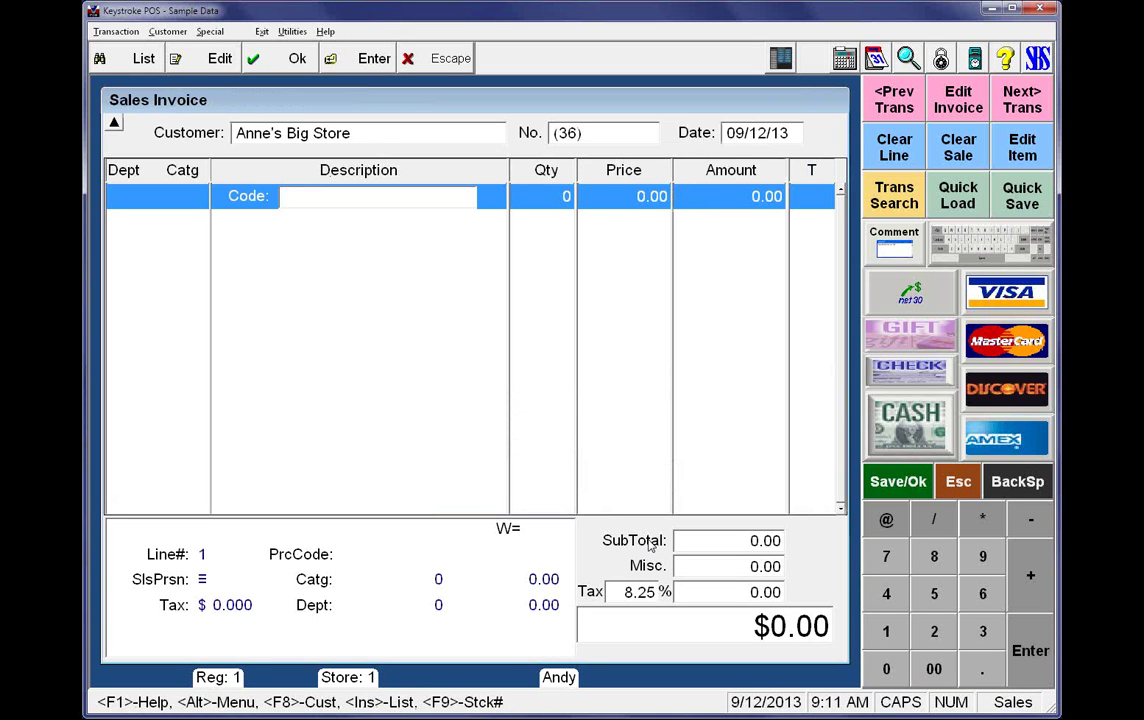
Add the Vitamin item to the invoice and pick its unit from the C300-Sept lot
key(Return)
text(VIT)
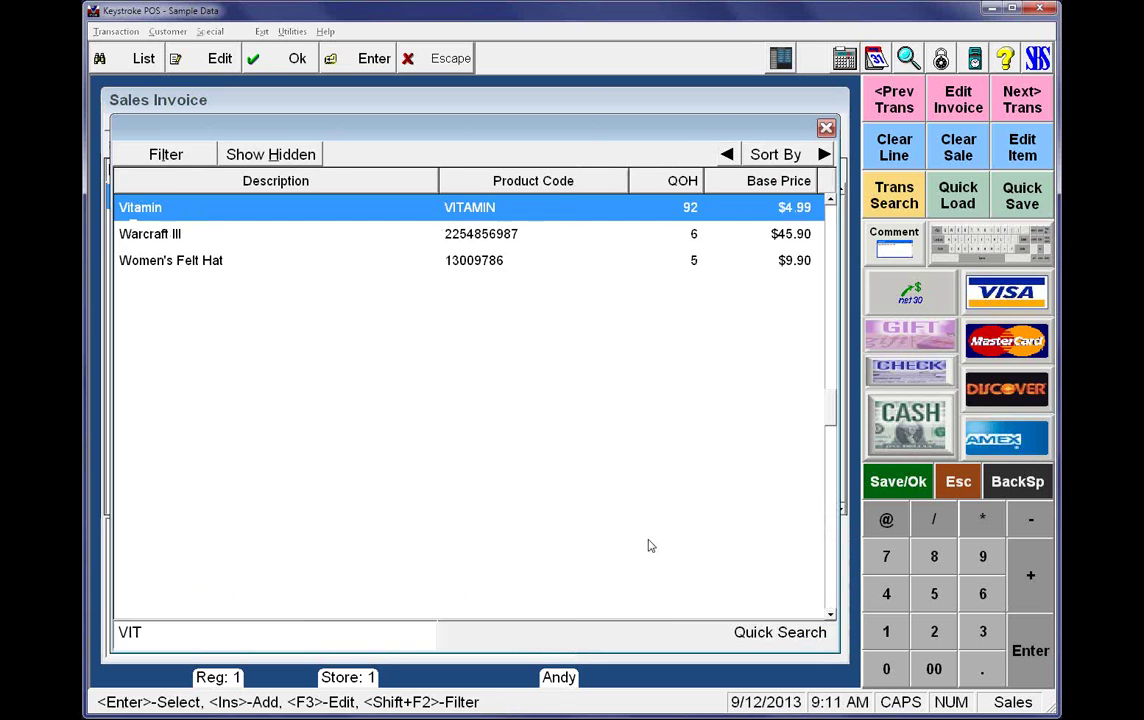
key(Return)
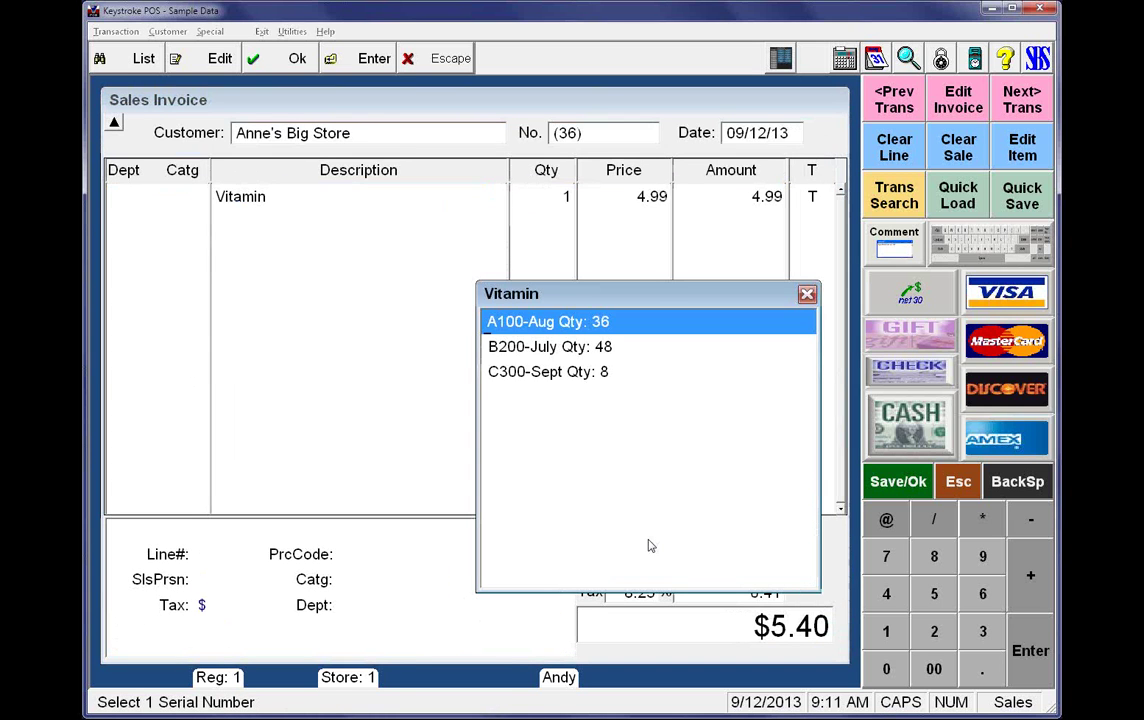
key(Down)
key(Down)
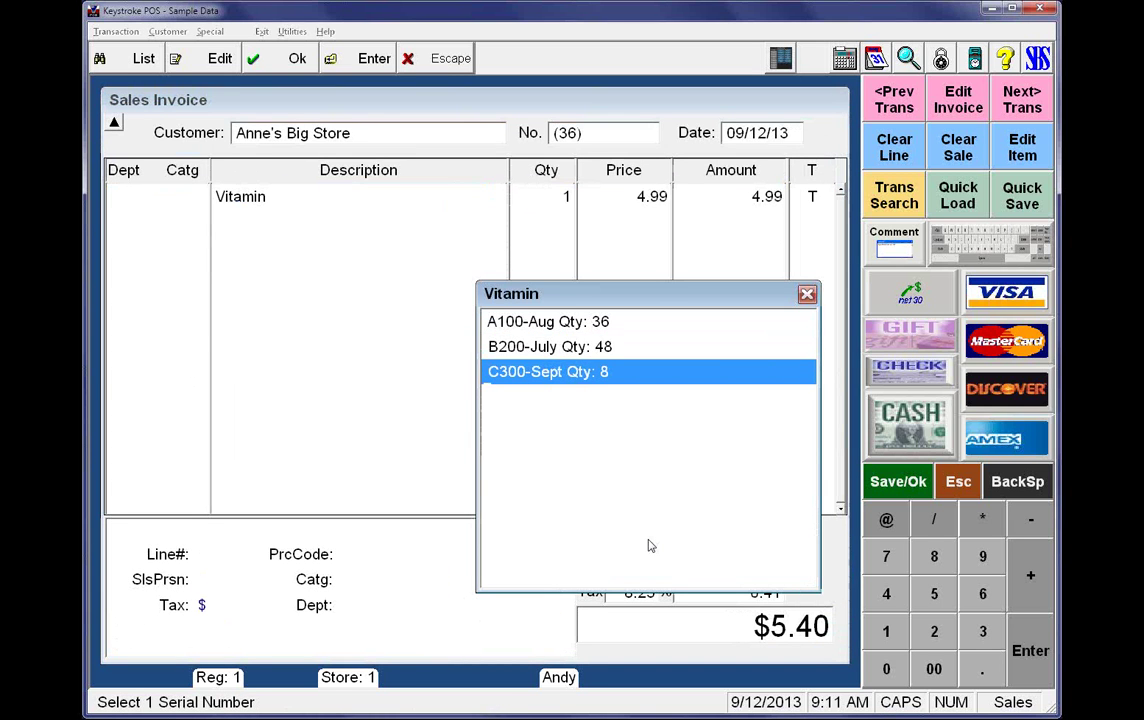
key(Return)
Check the line item detail of the Vitamin line, then close it without changes
key(Up)
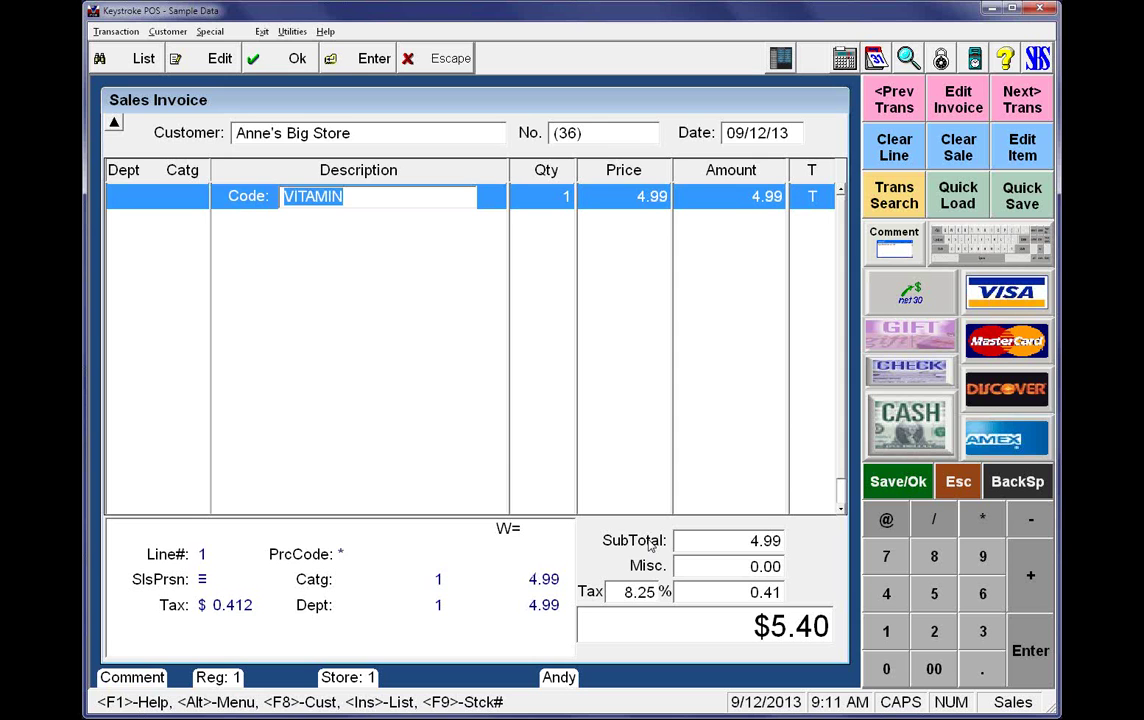
key(ctrl+e)
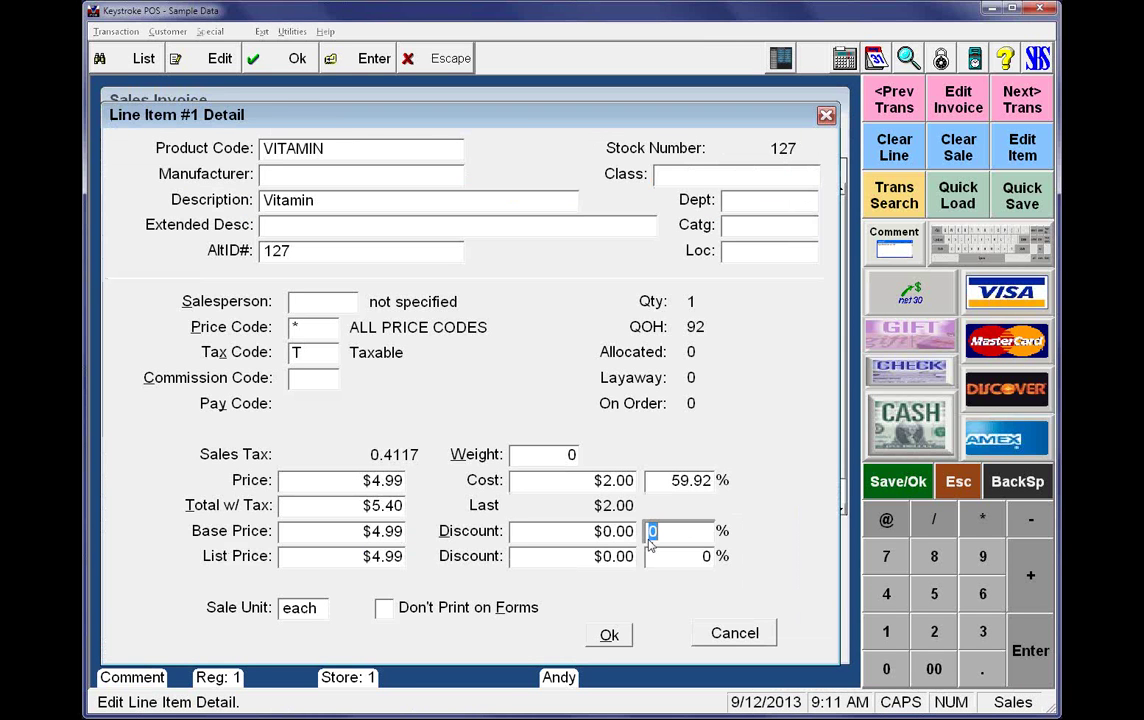
key(Escape)
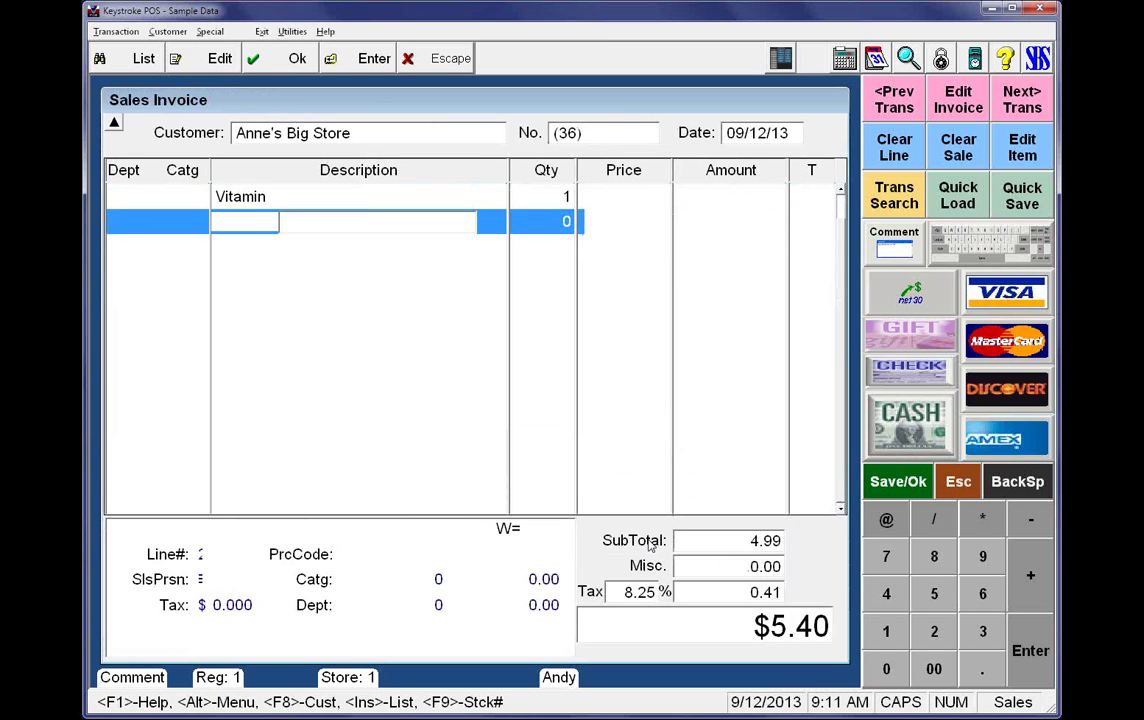
Discard the current invoice and open the global parameters in the Configuration Manager
key(Escape)
key(Escape)
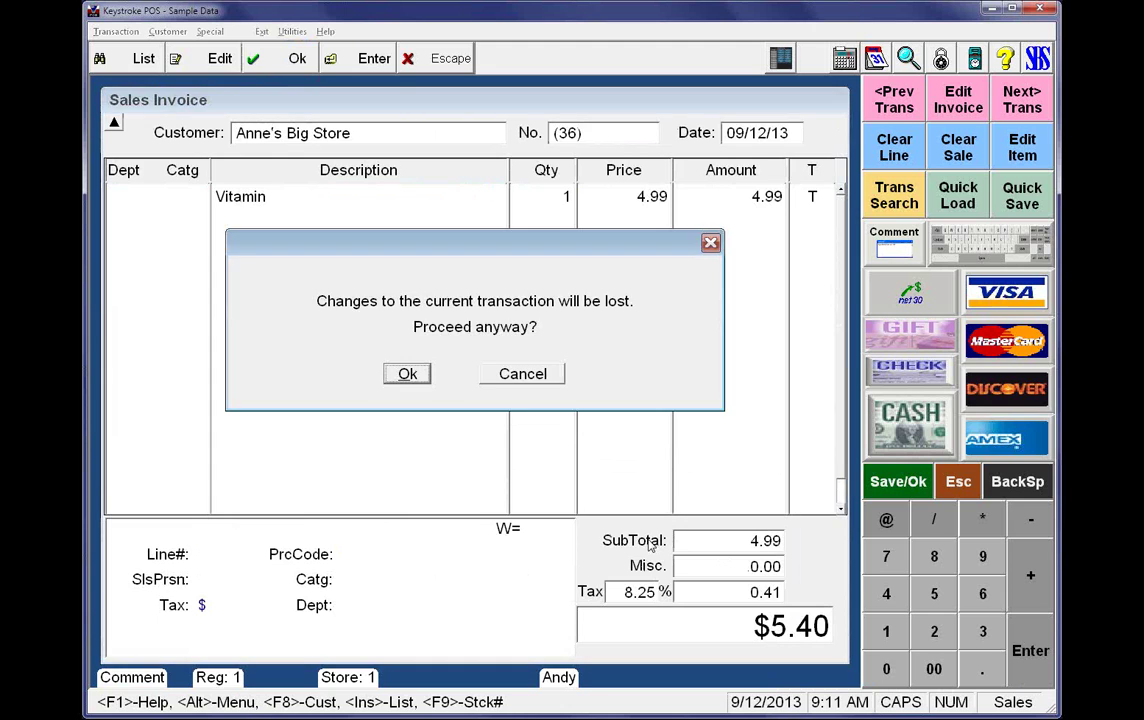
key(Return)
key(alt+Right)
key(Down)
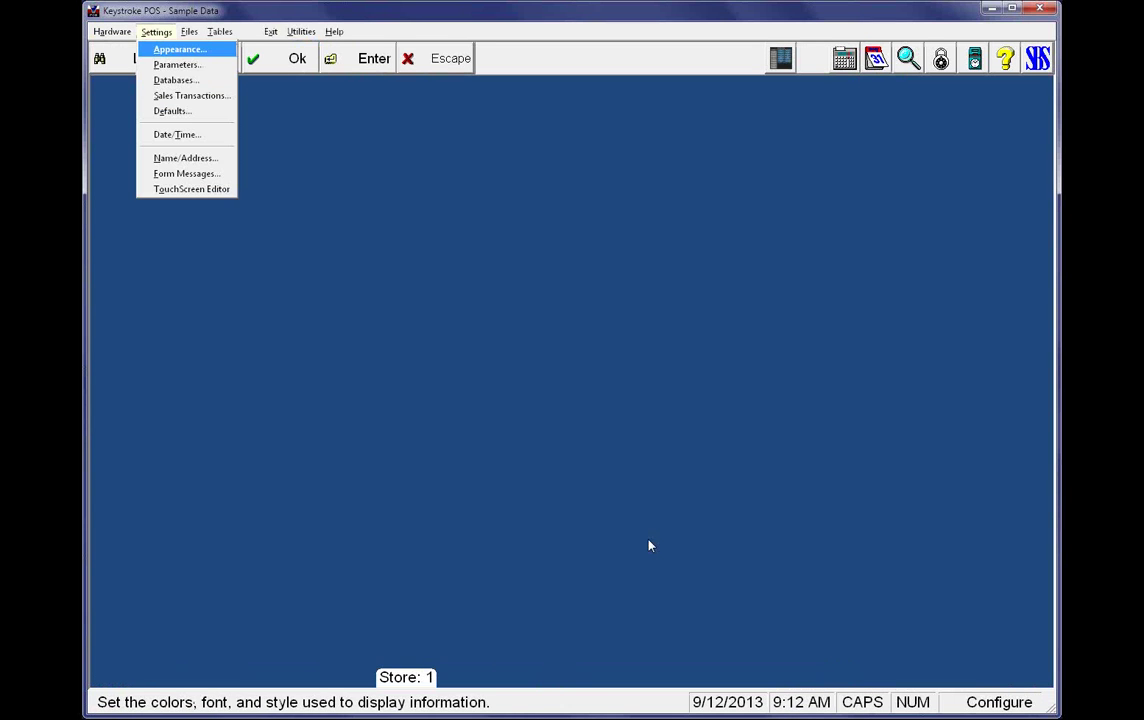
key(Down)
key(Return)
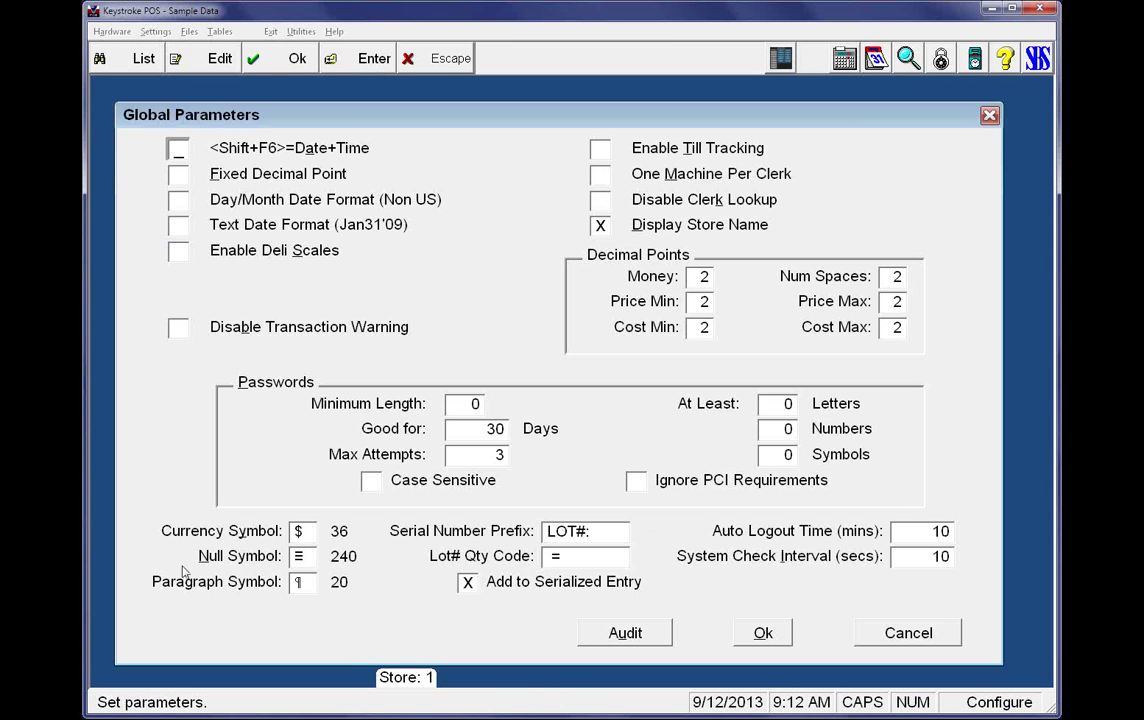
Replace the Lot# Qty Code with two hyphens and save the global parameters
click(569, 558)
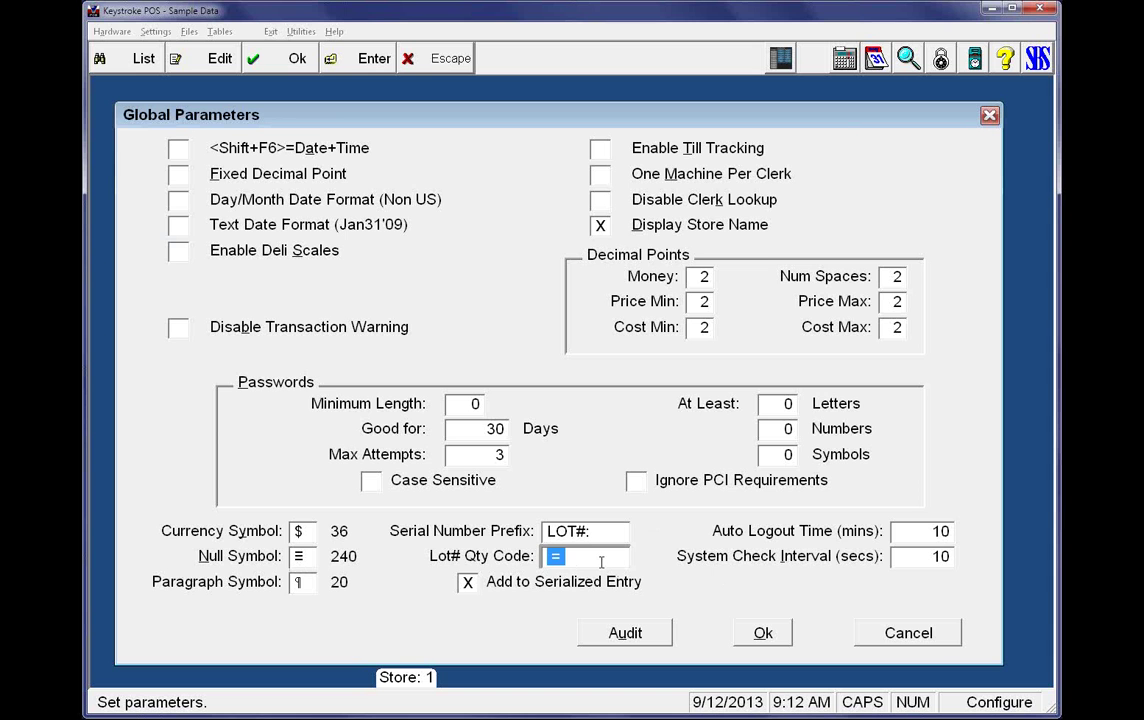
key(BackSpace)
text(--)
key(F10)
Return to the Sales Manager and start a new sales invoice for Anne's Big Store
key(alt+s)
key(Right)
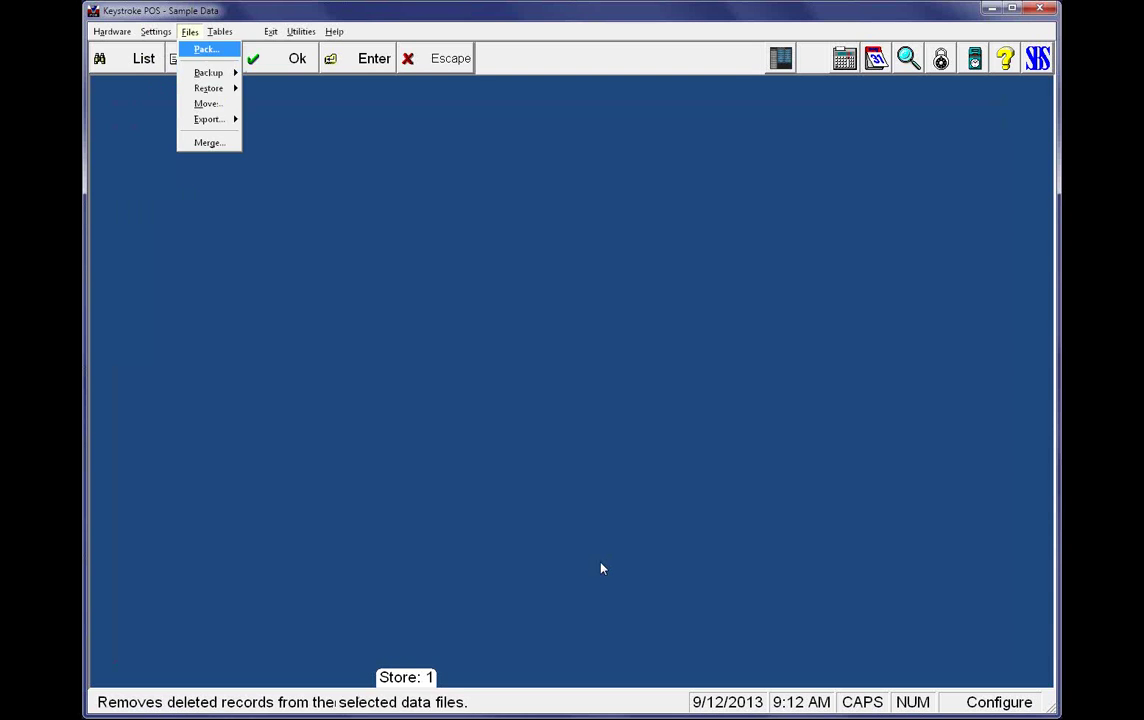
key(Right)
key(Right)
key(Escape)
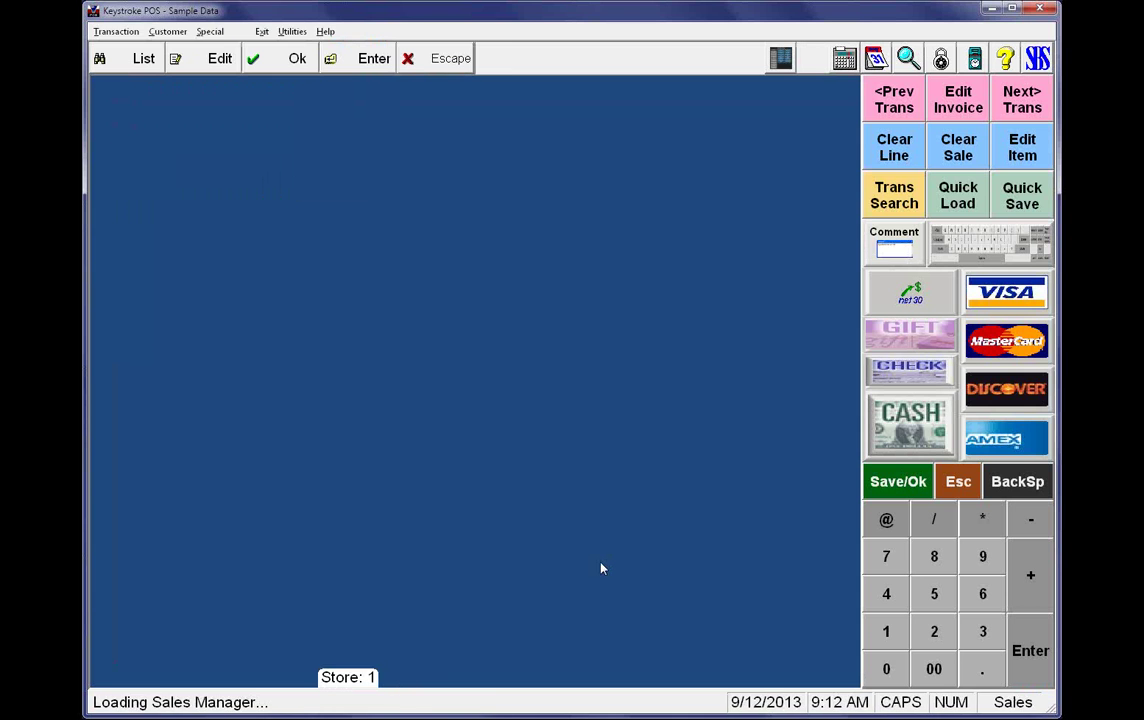
text(18)
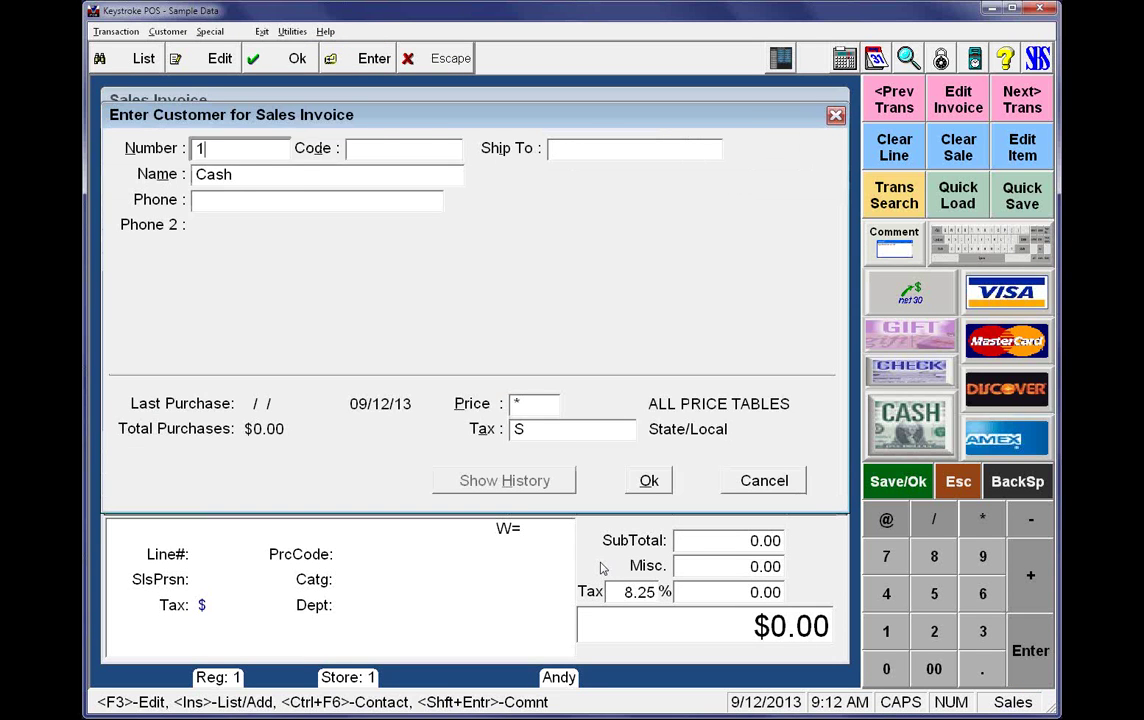
key(Return)
key(Return)
Add the Vitamin item to the invoice, taking its unit from the A100-Aug lot
key(Insert)
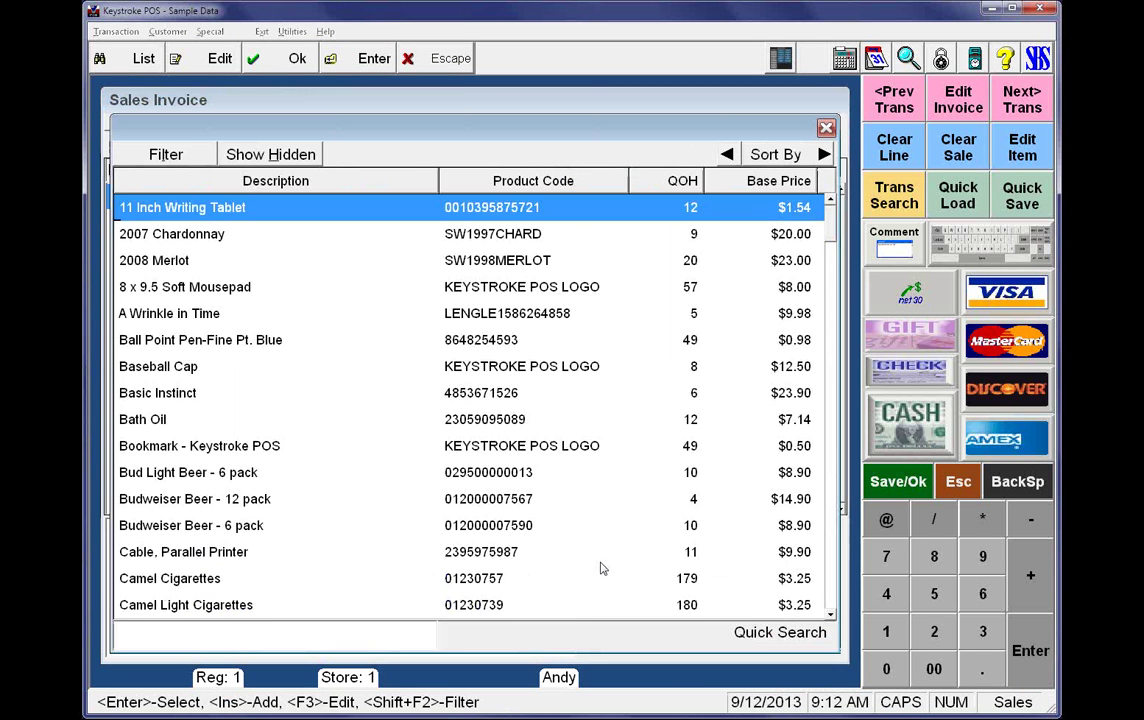
text(v)
key(Return)
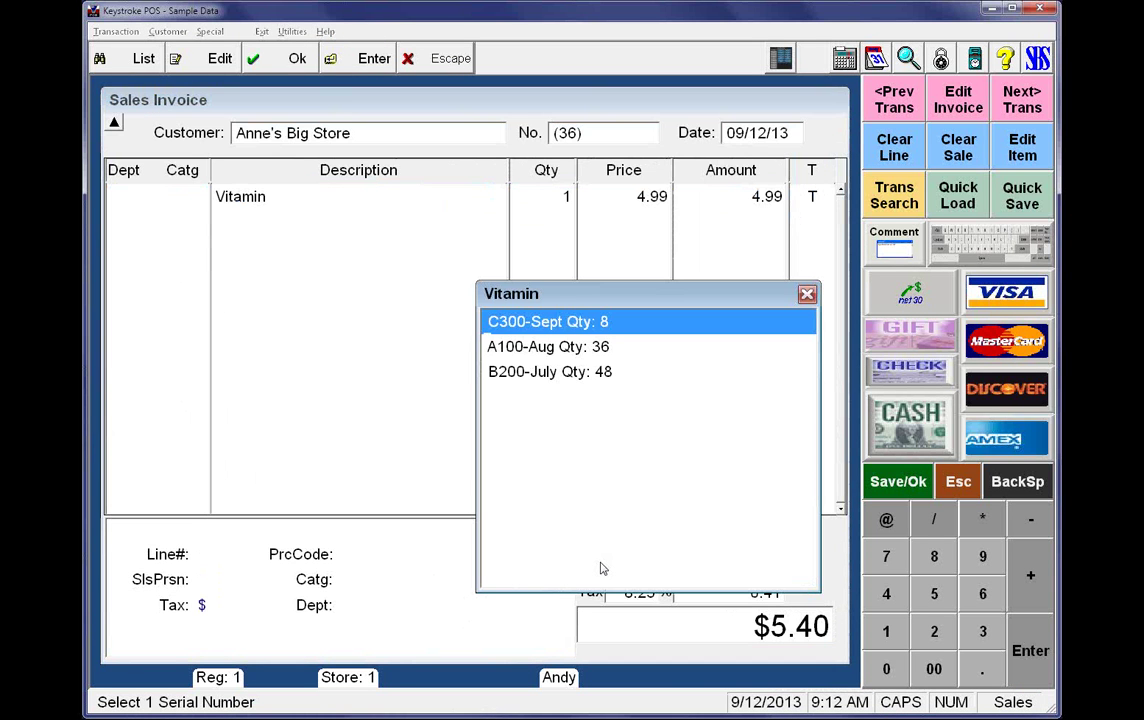
key(Down)
key(Return)
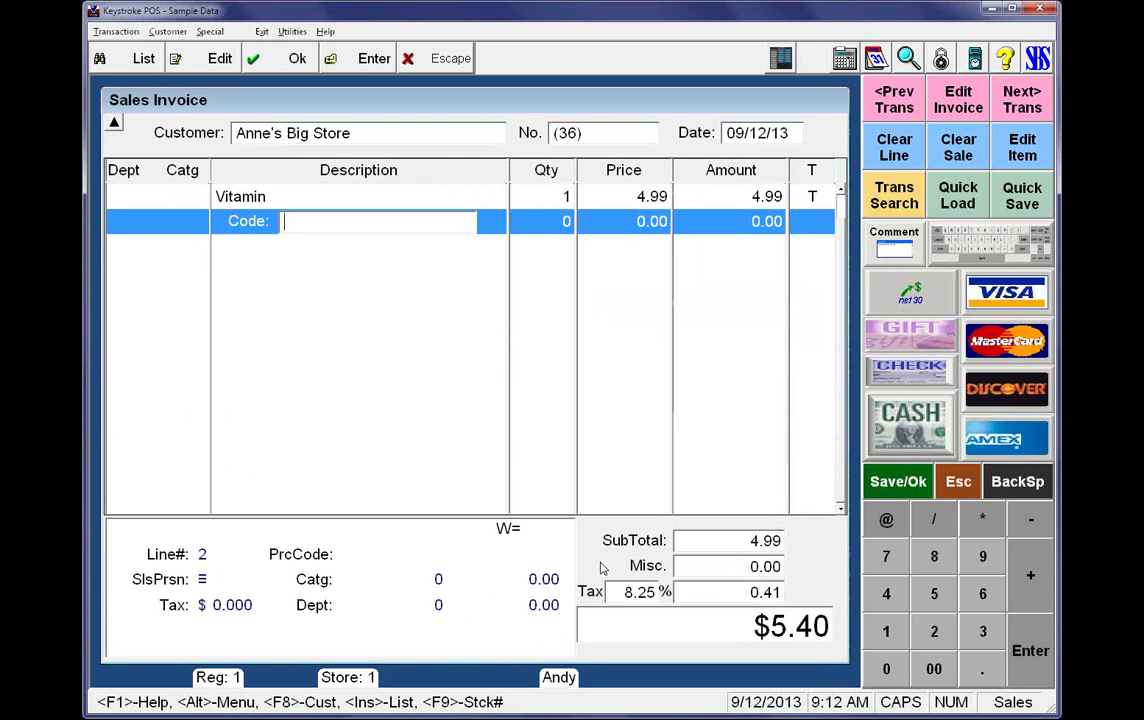
Raise the Vitamin quantity to 6, add the C300-Sept lot, and proceed as entered without selecting further lots
key(Up)
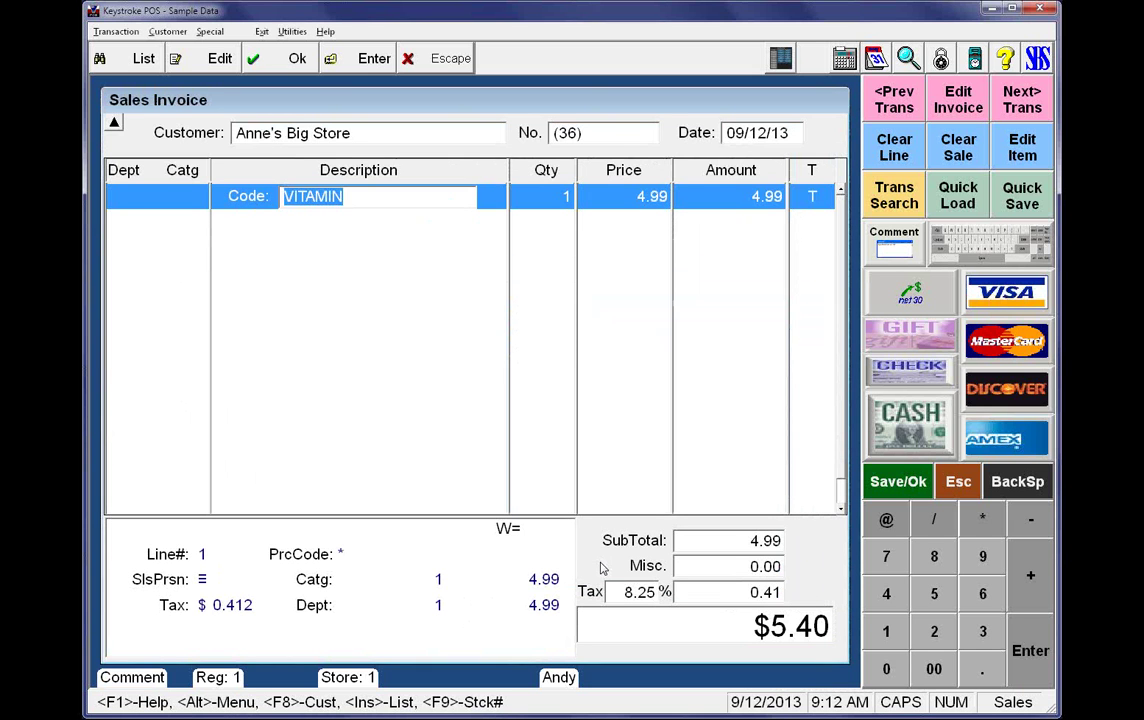
key(Return)
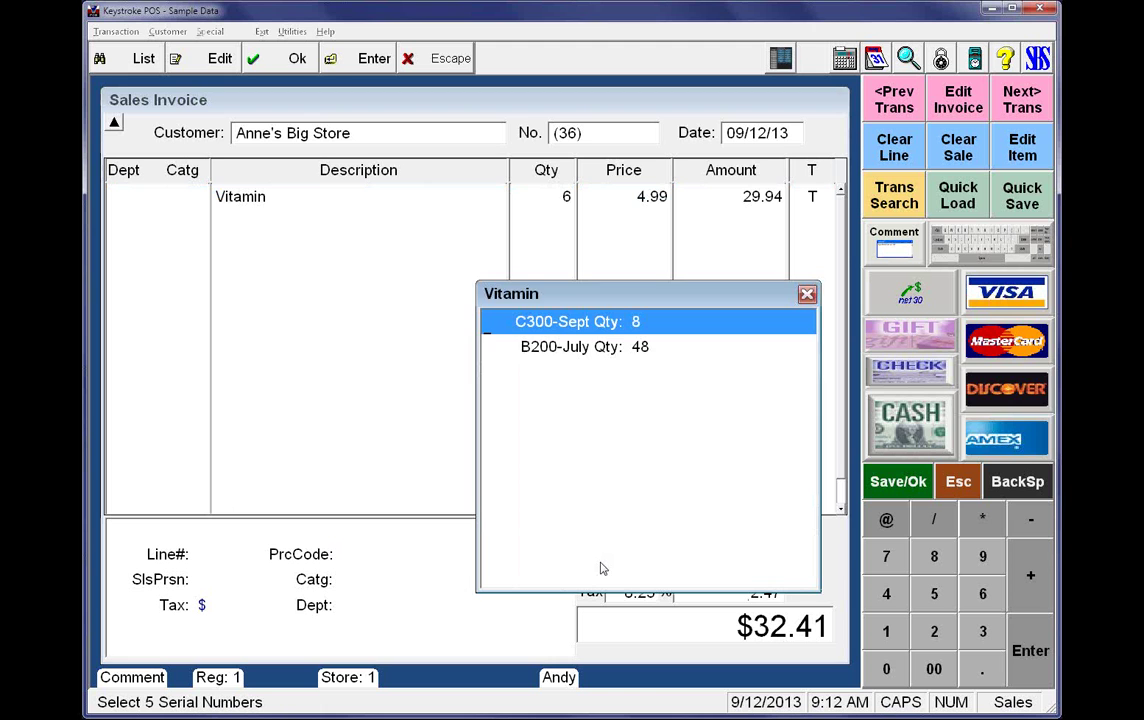
key(Return)
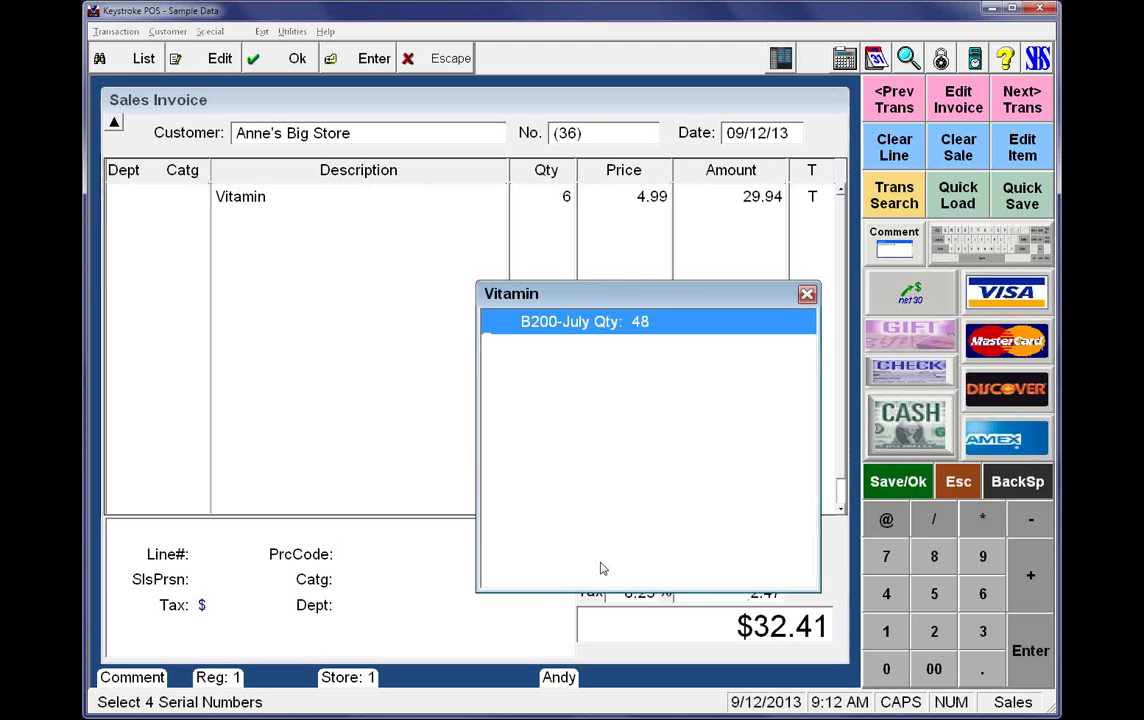
key(Escape)
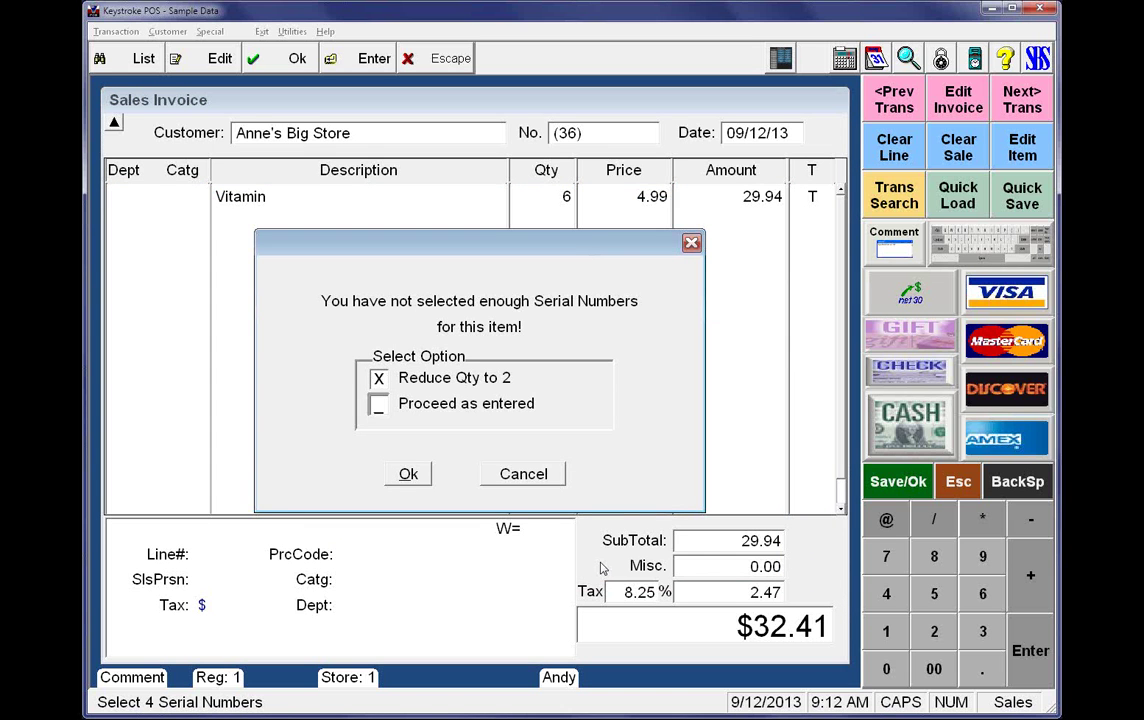
key(Down)
key(Tab)
key(Return)
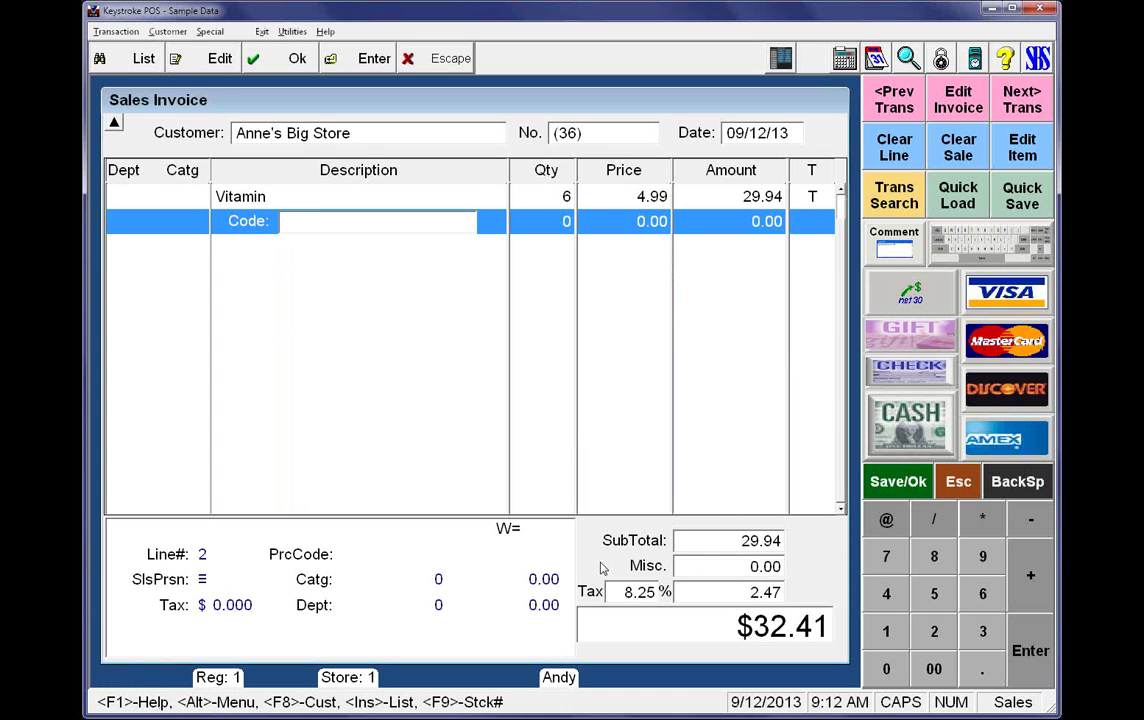
Switch to the Configuration Manager, discarding the unsaved invoice, and reopen the global parameters
click(263, 32)
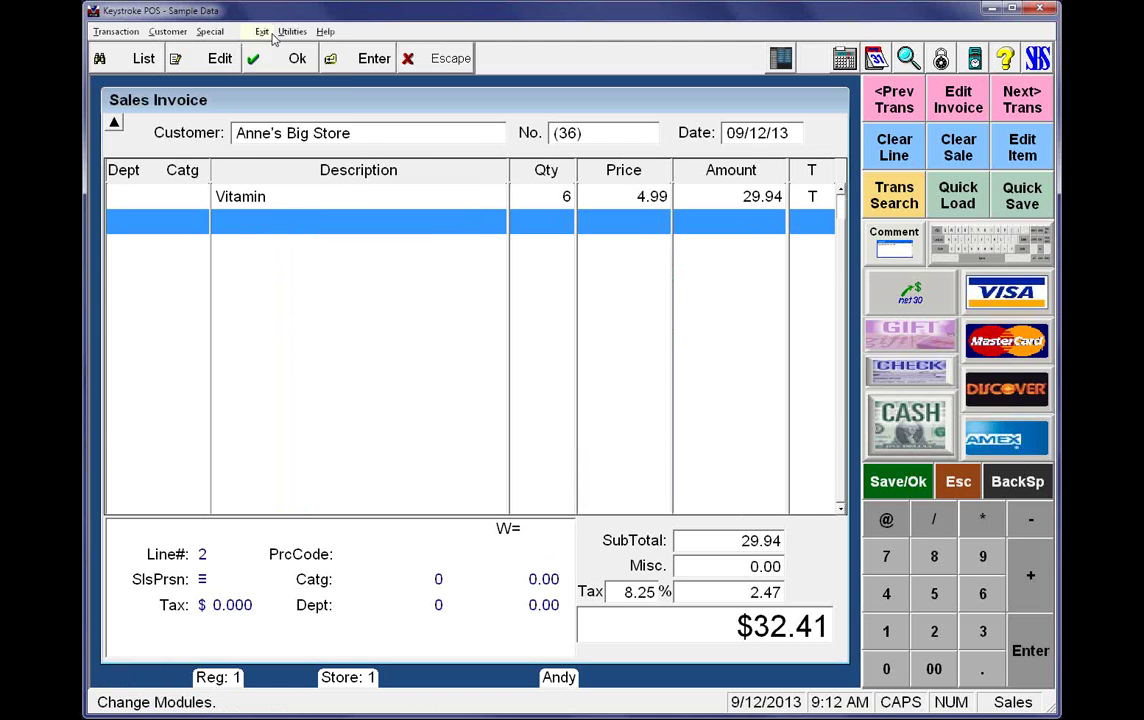
click(264, 32)
mouse_move(326, 32)
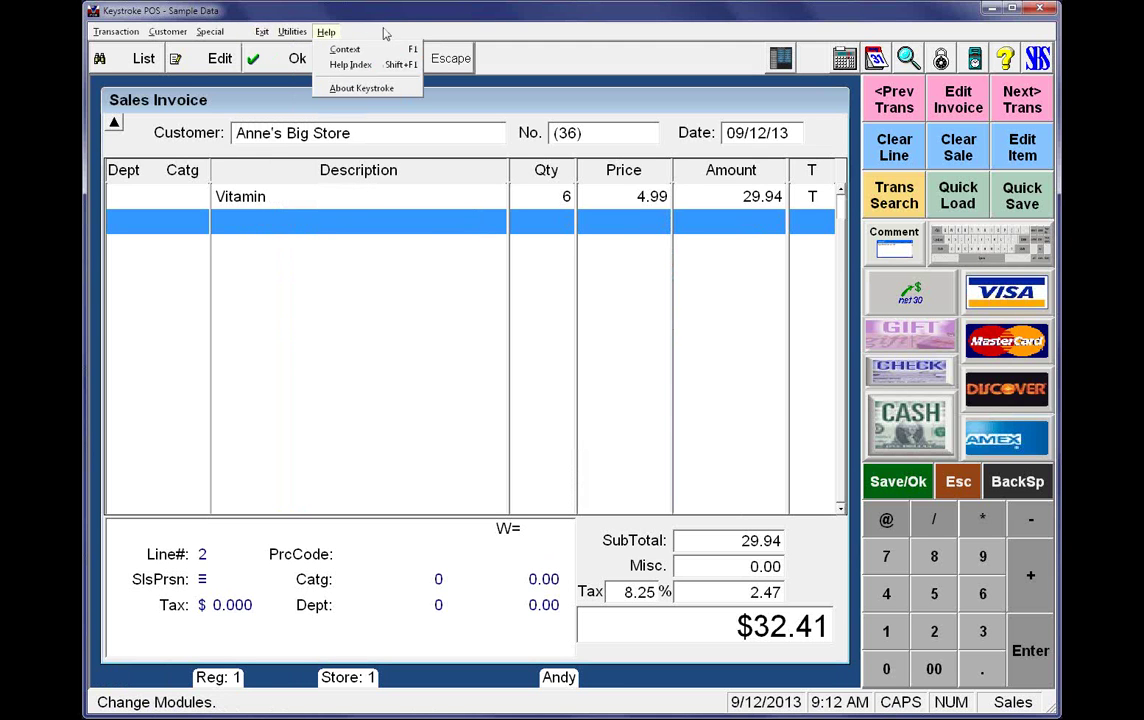
click(491, 24)
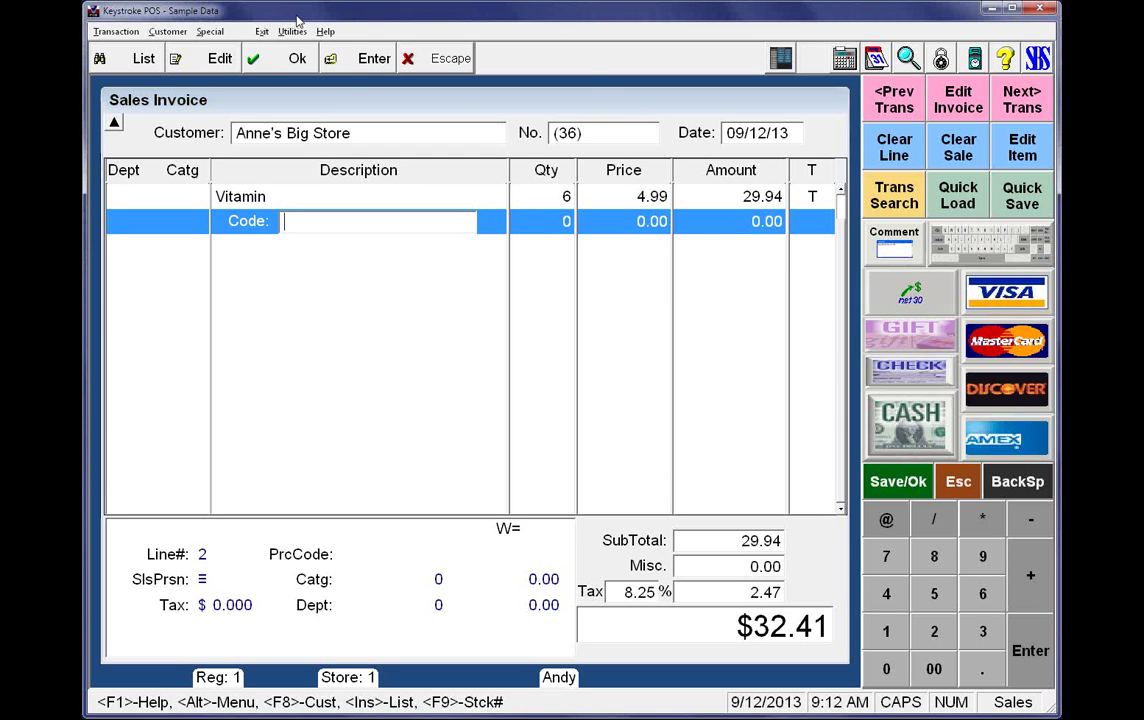
click(262, 31)
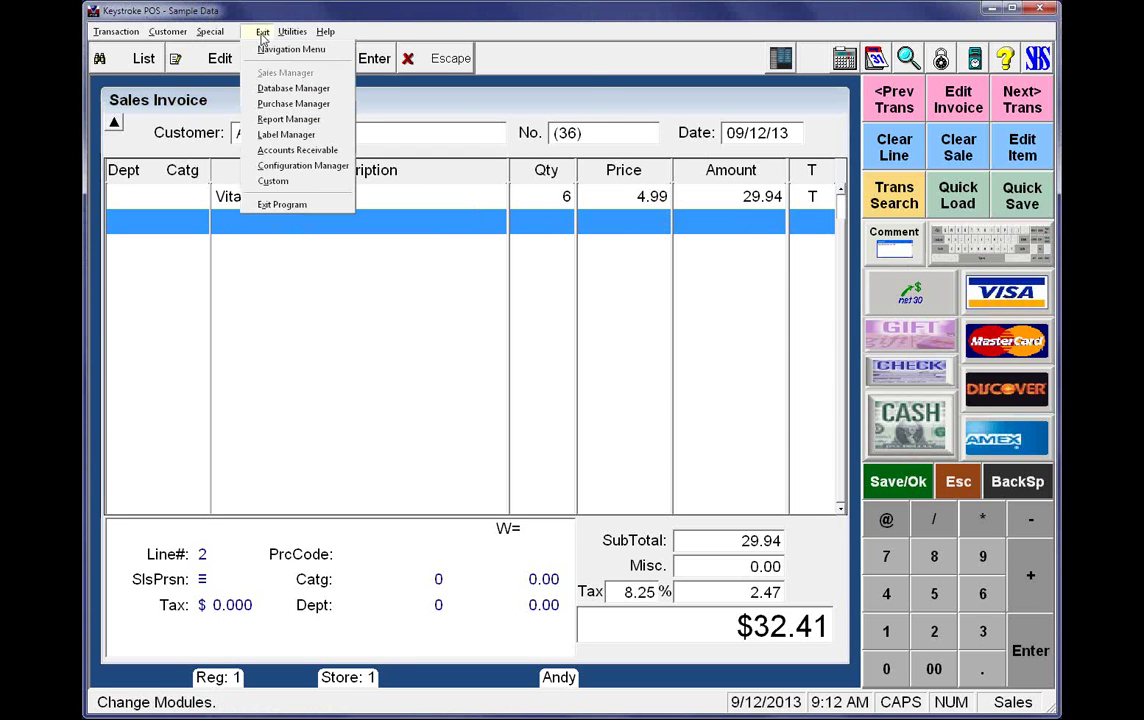
click(292, 204)
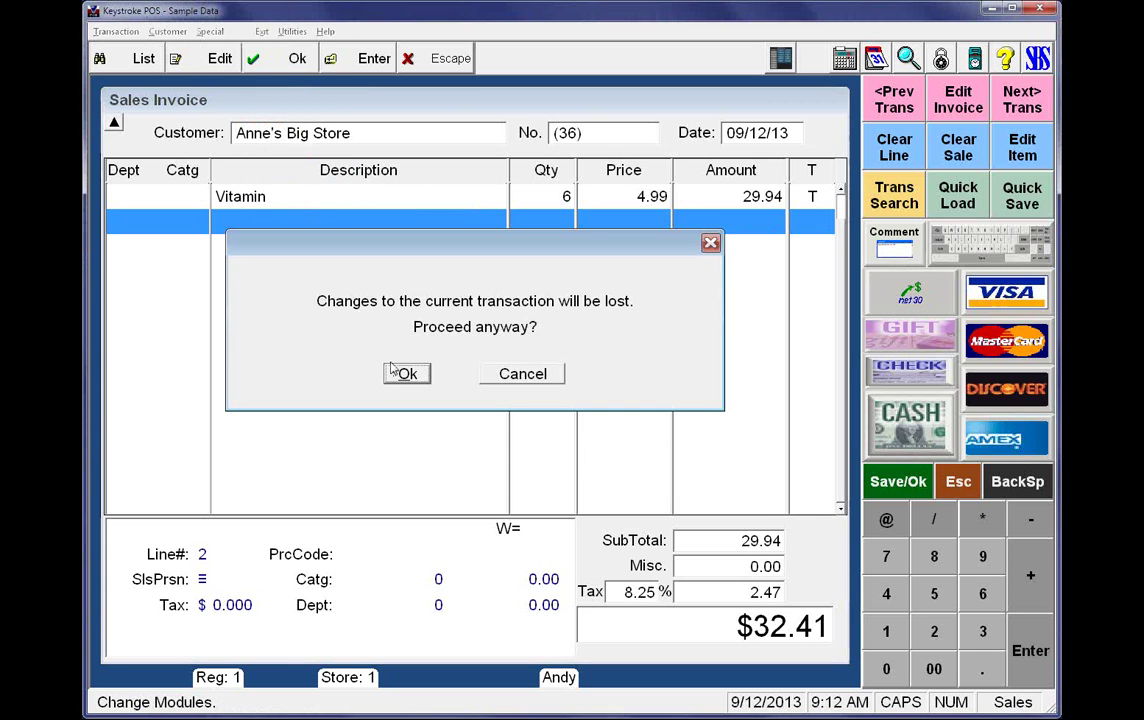
click(410, 375)
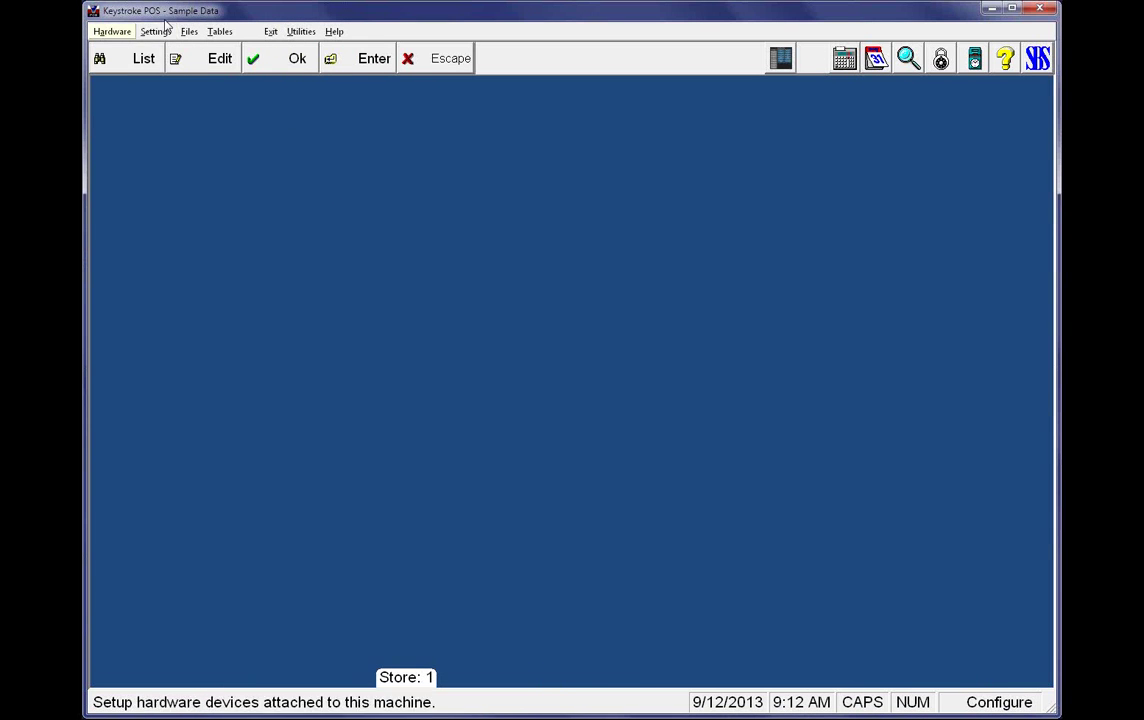
click(156, 33)
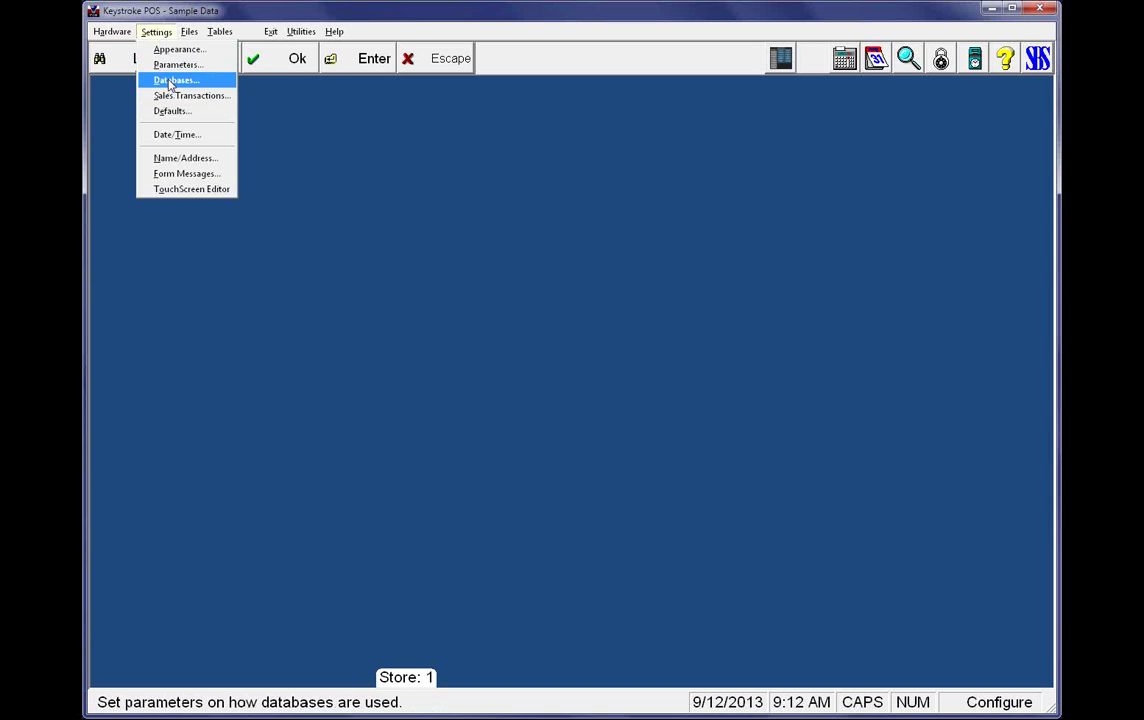
click(172, 66)
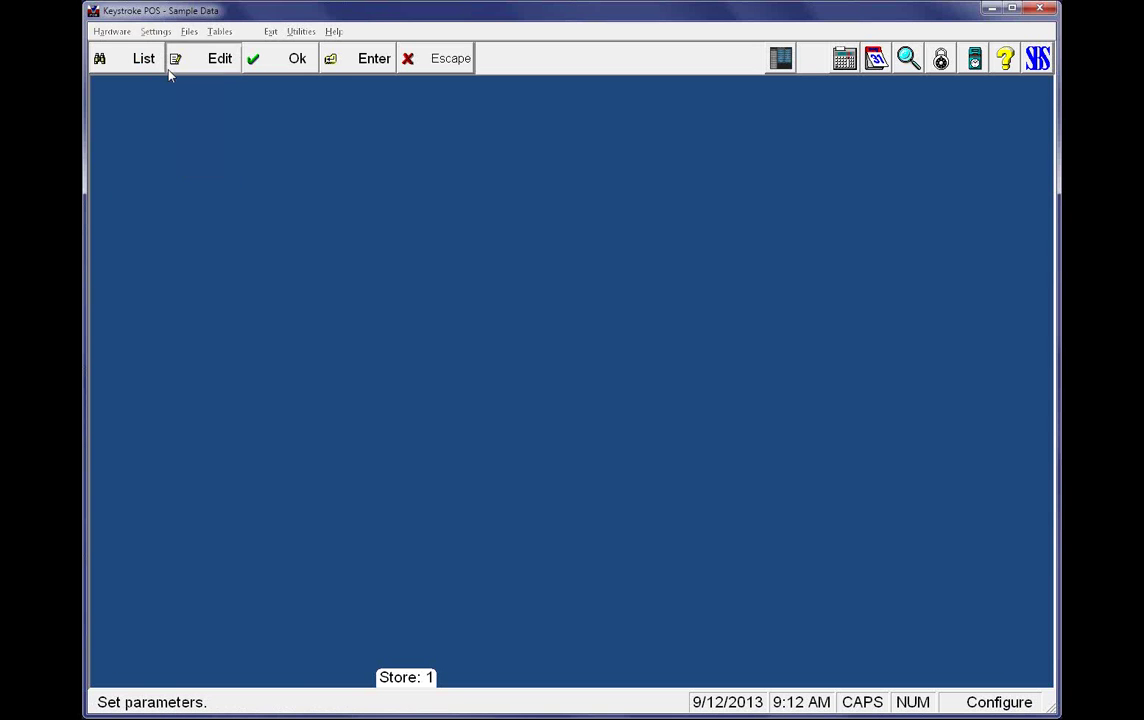
Set the Lot# Qty Code to Qty:, turn off Add to Serialized Entry, and save the global parameters
click(607, 560)
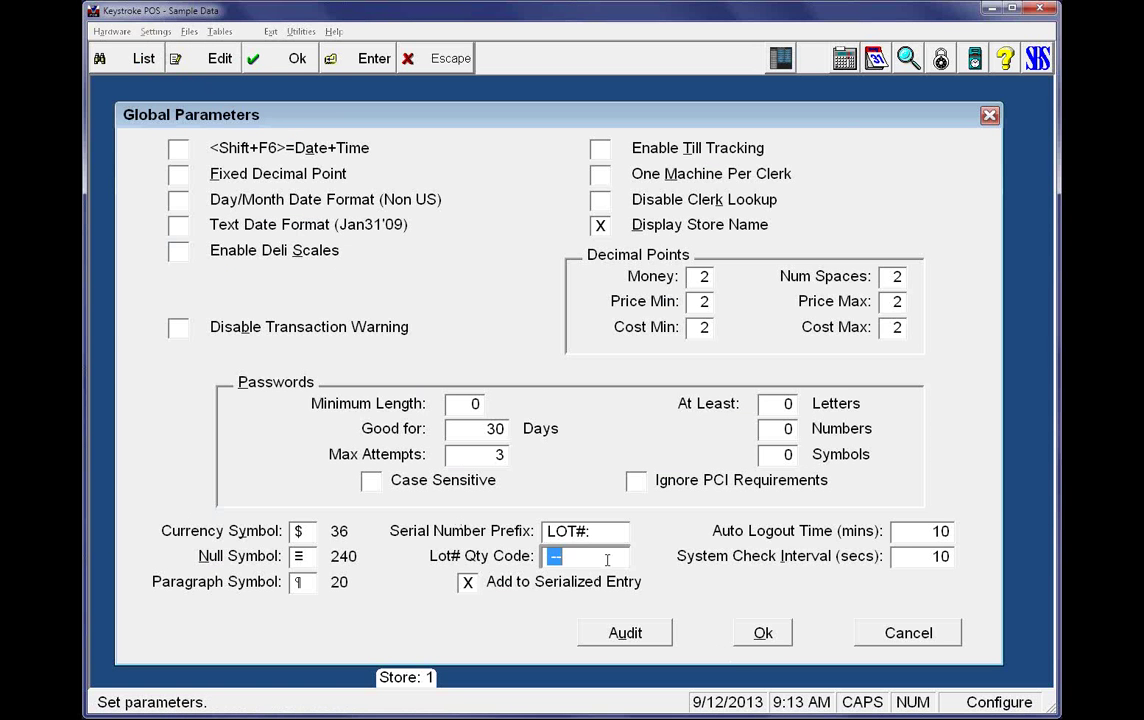
key(BackSpace)
text(qTY)
key(BackSpace)
key(BackSpace)
key(BackSpace)
text(QTY)
key(BackSpace)
key(BackSpace)
key(Caps_Lock)
text(t)
key(Caps_Lock)
text(Y)
key(BackSpace)
key(Caps_Lock)
text(y)
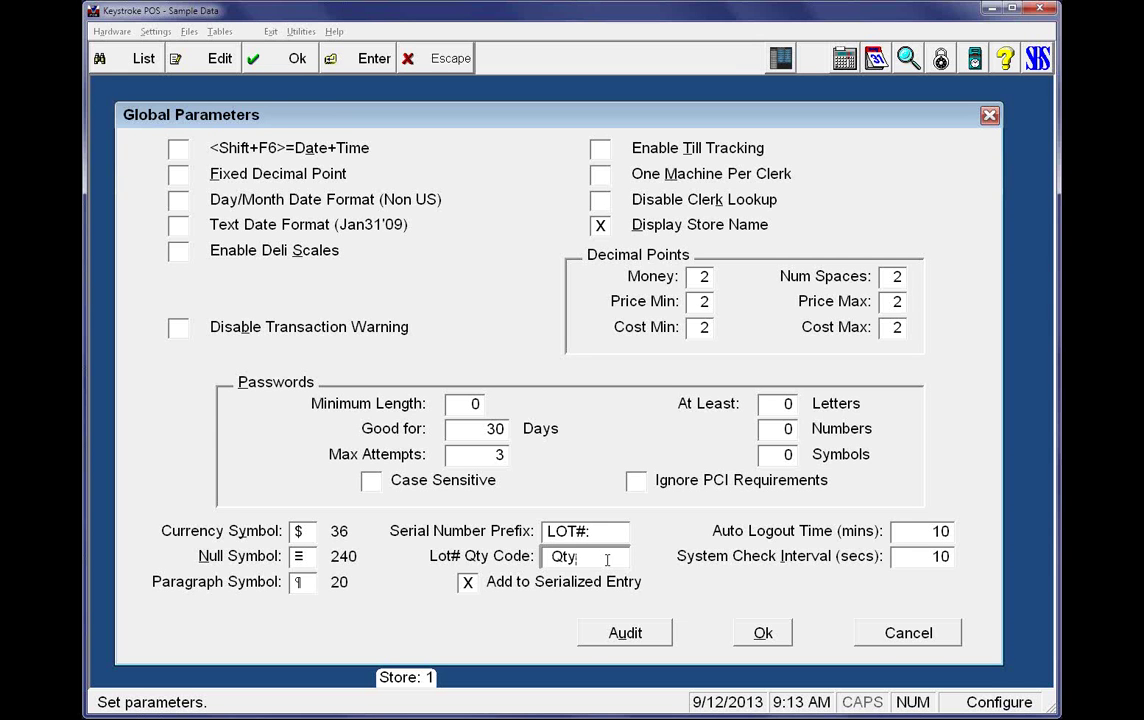
text(:)
click(467, 581)
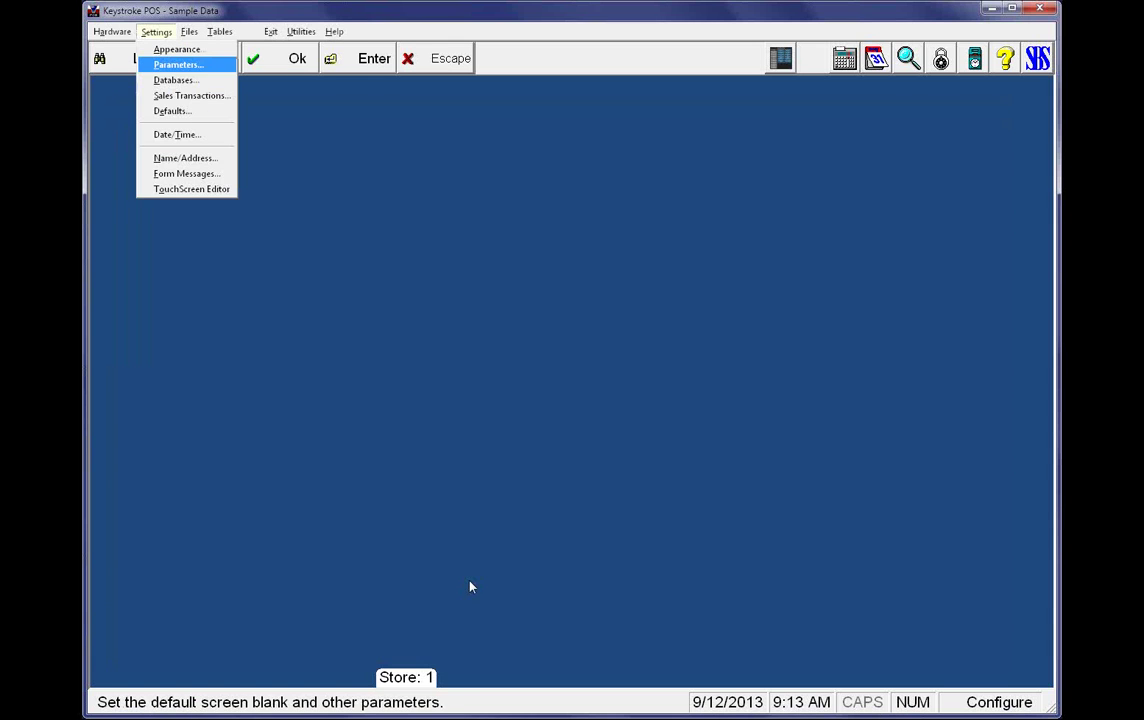
Go back to the Sales Manager and begin another sales invoice for Anne's Big Store
key(Right)
key(Right)
key(Right)
key(Down)
key(Return)
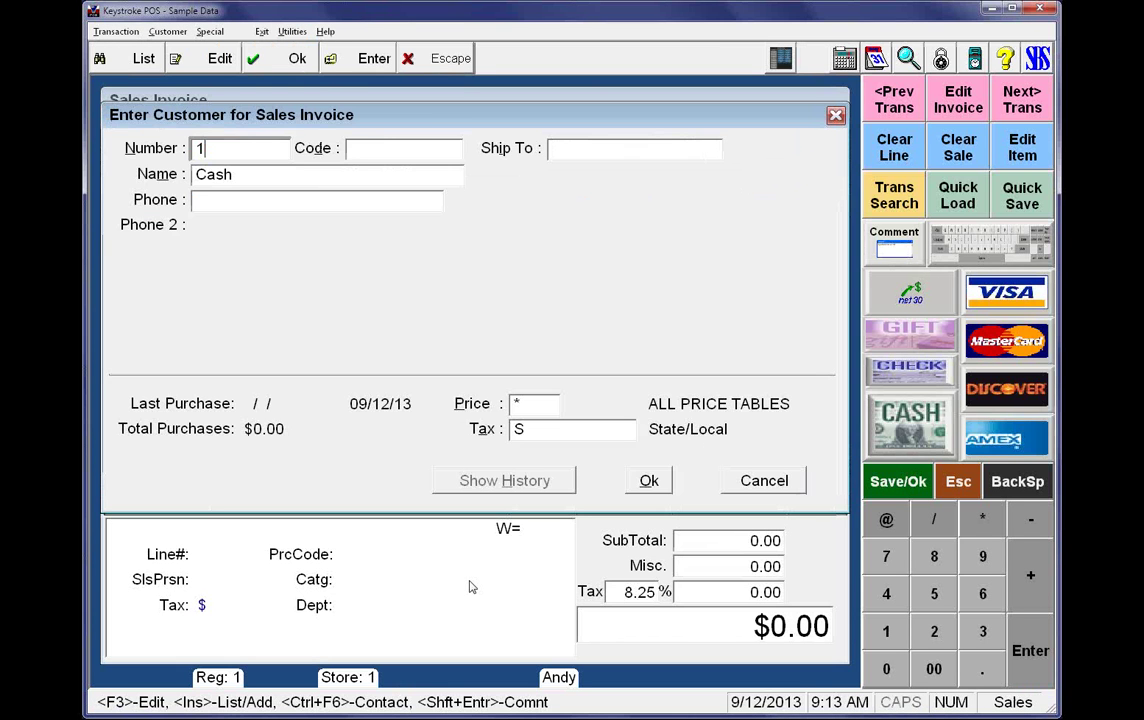
text(18)
key(Return)
key(Return)
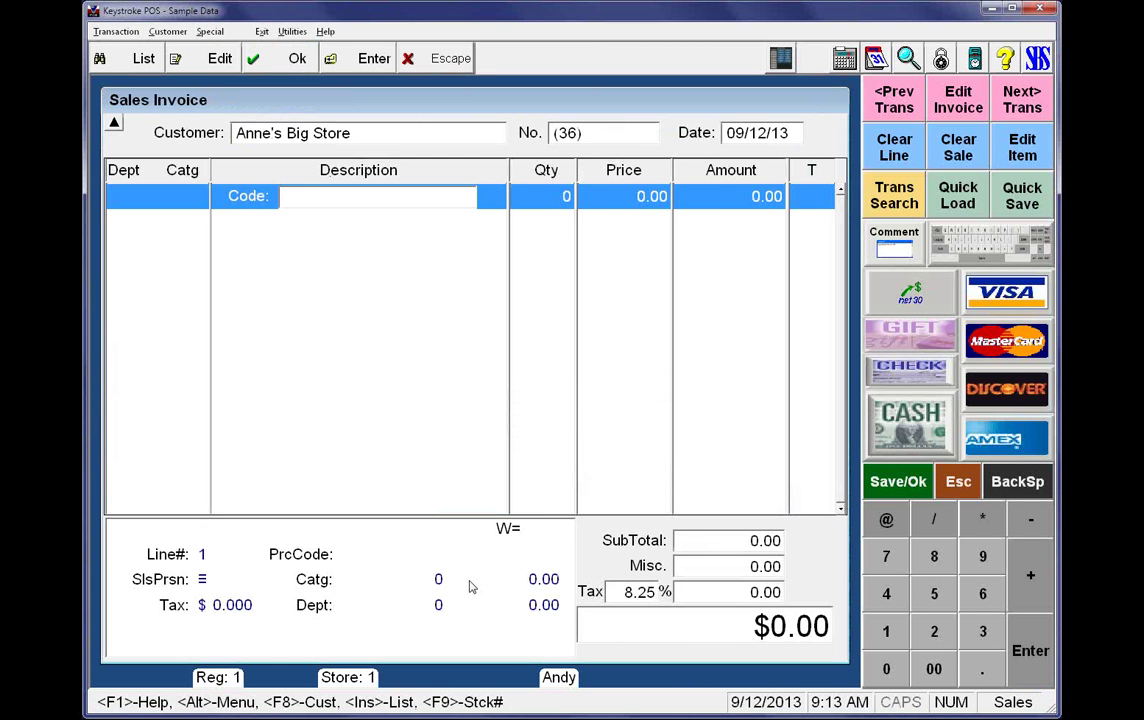
Add Vitamin to the invoice, taking a quantity of 1 from the C300-Sept lot
key(Insert)
text(via)
key(Return)
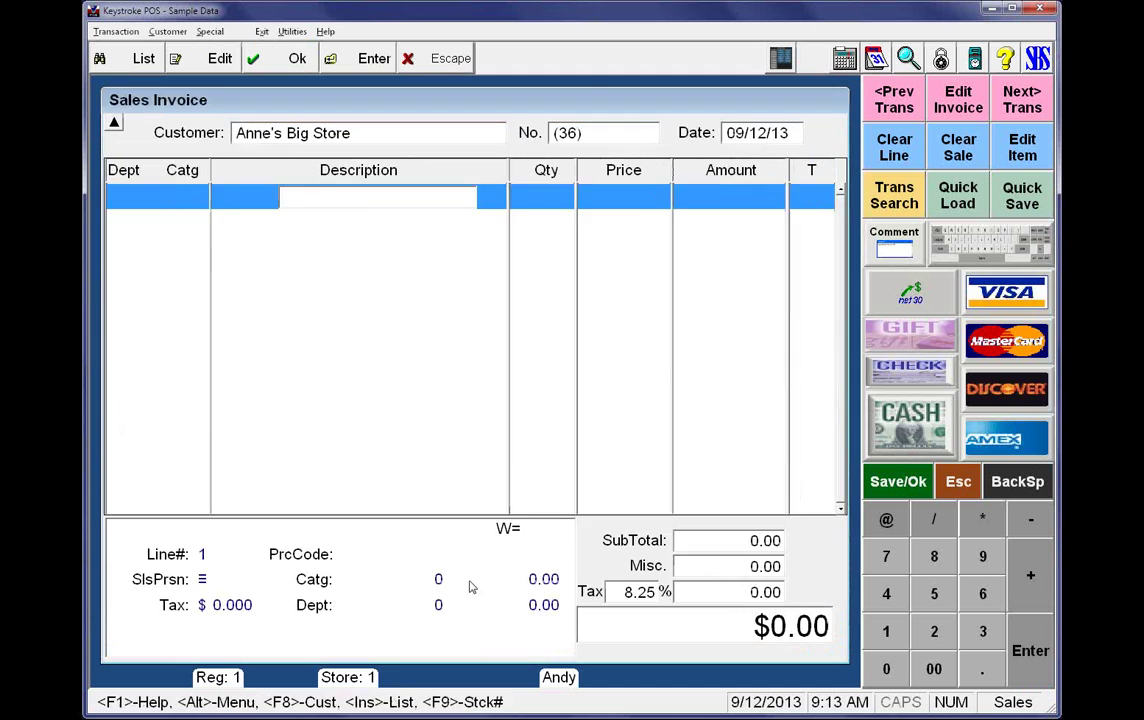
key(Return)
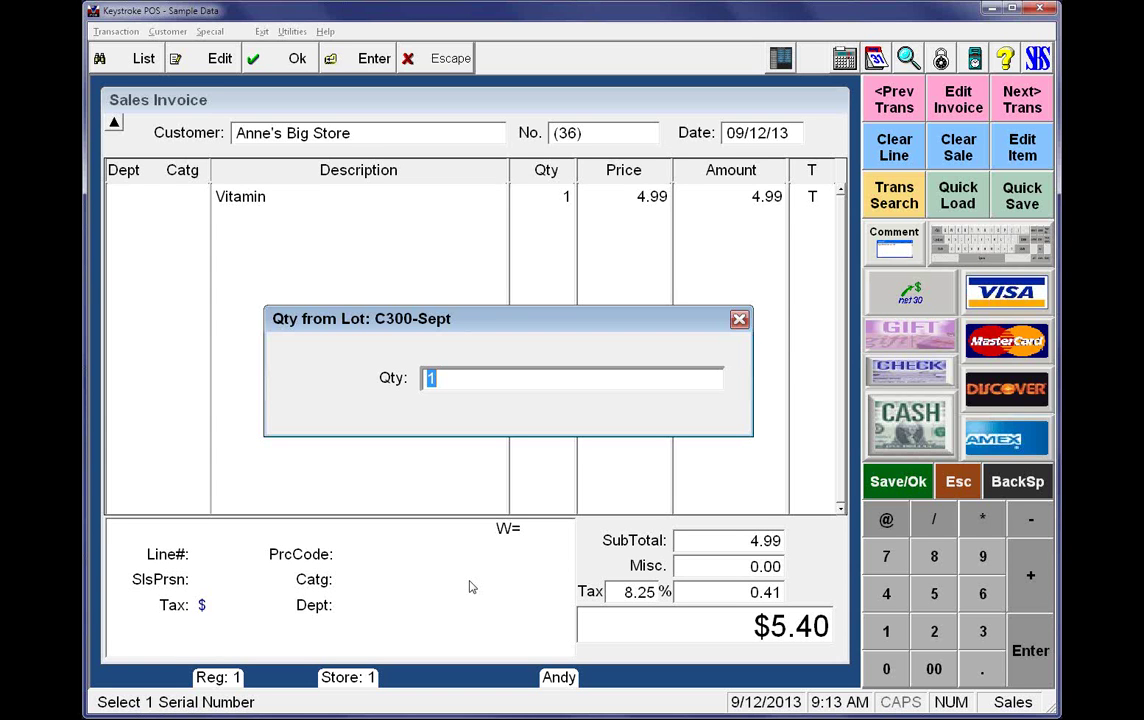
key(Home)
key(Return)
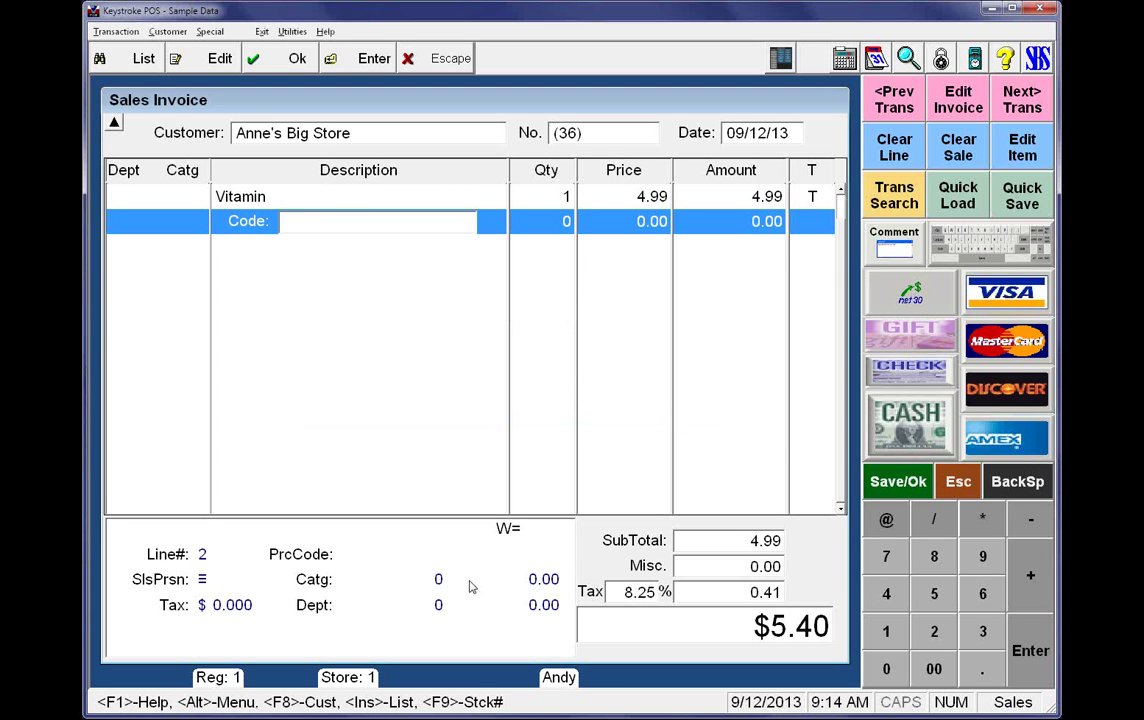
Switch to the Purchase Manager, discarding the unsaved invoice, and begin a purchase order for the Cash vendor
click(262, 31)
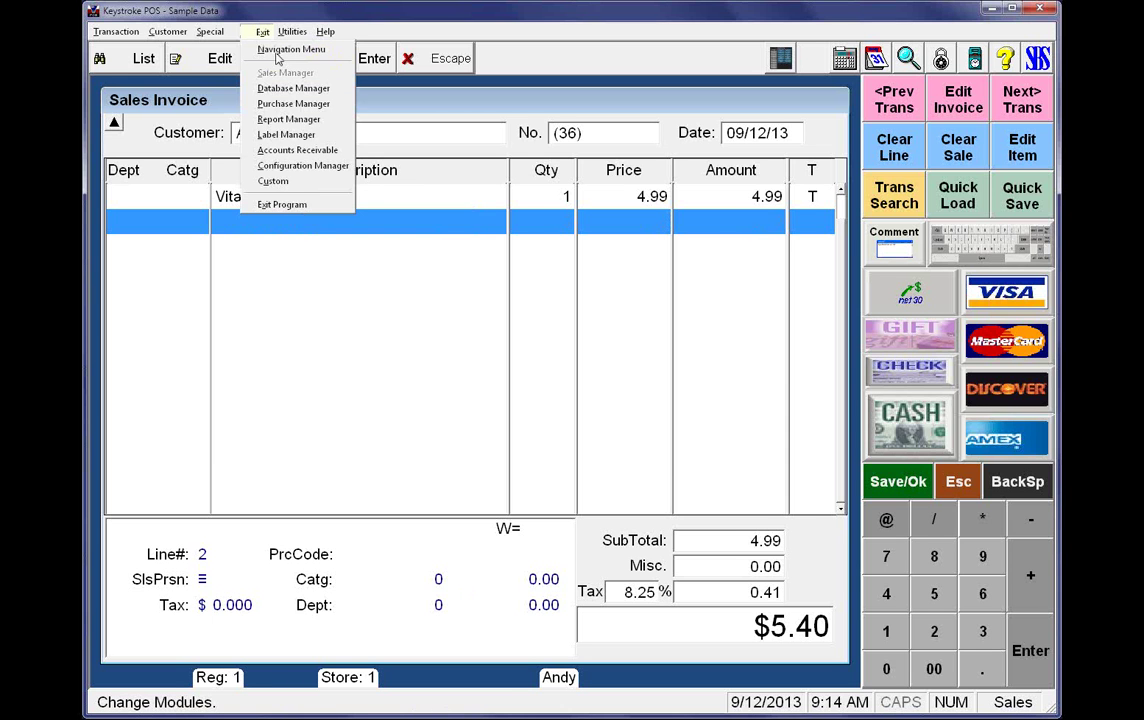
click(297, 104)
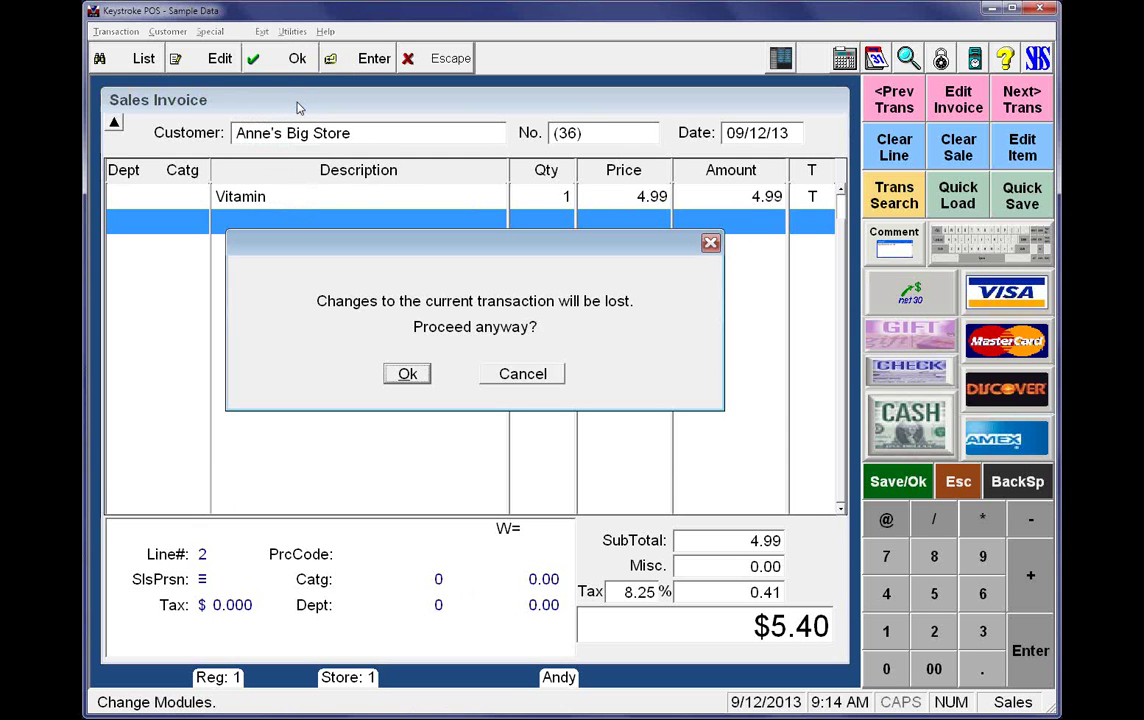
key(Return)
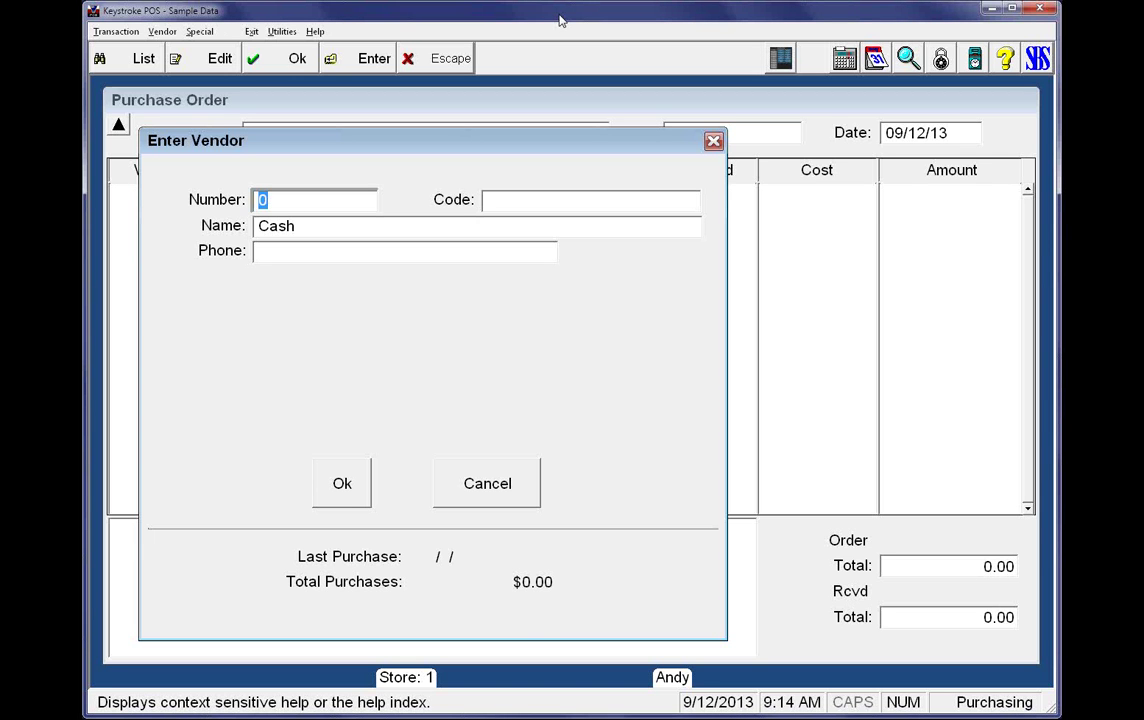
key(Return)
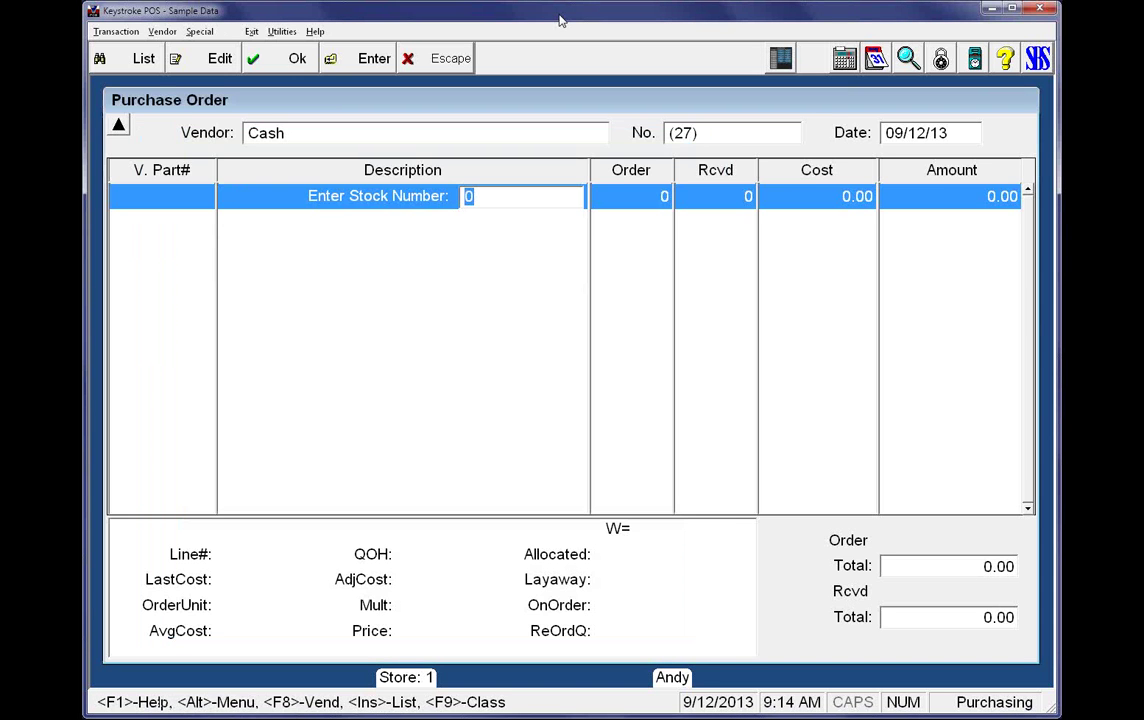
Find the Brother HL-2070N printer in the inventory list and add it to the purchase order
key(Insert)
text(print)
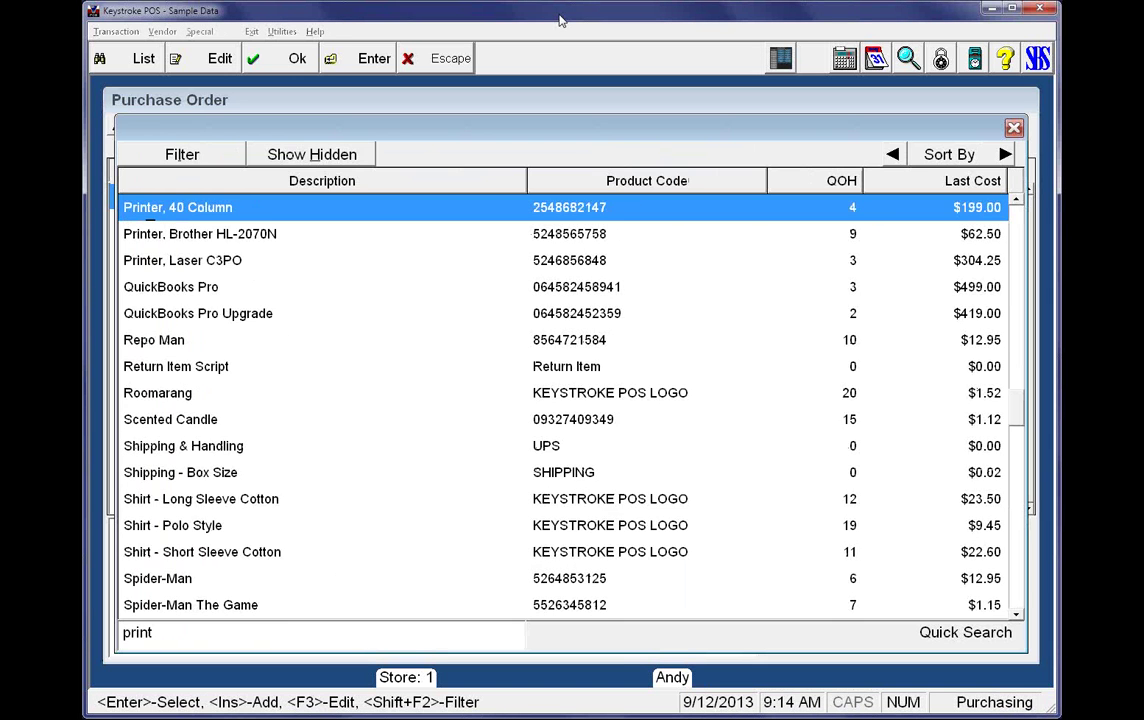
key(Down)
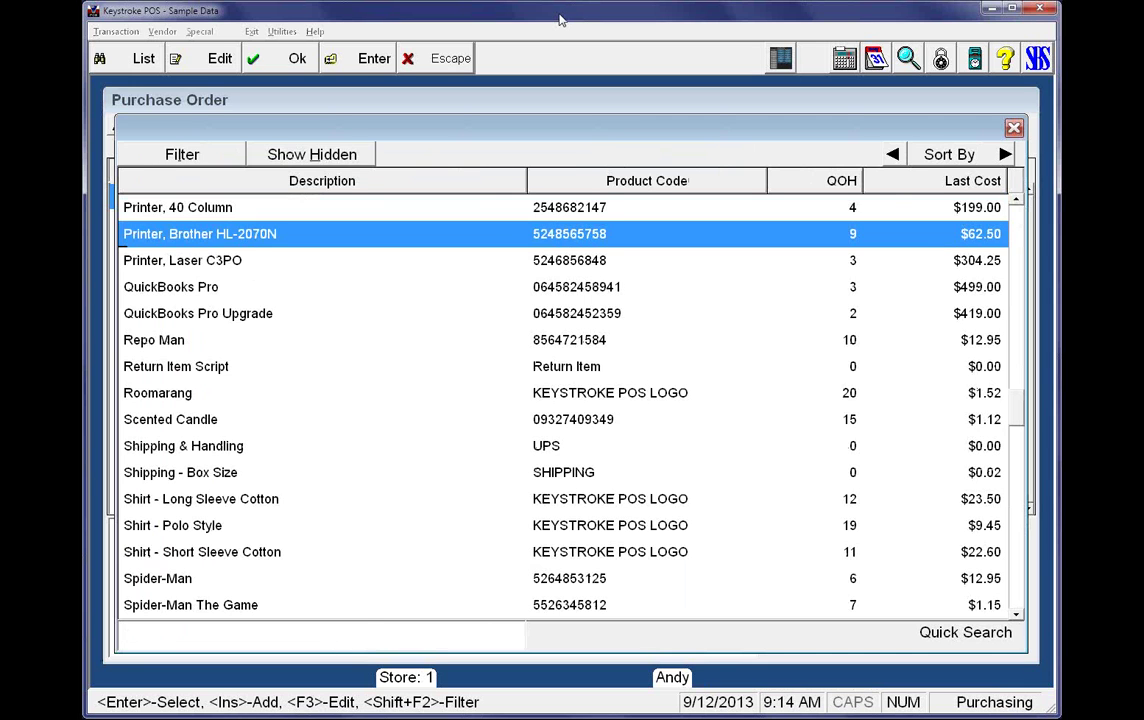
key(Return)
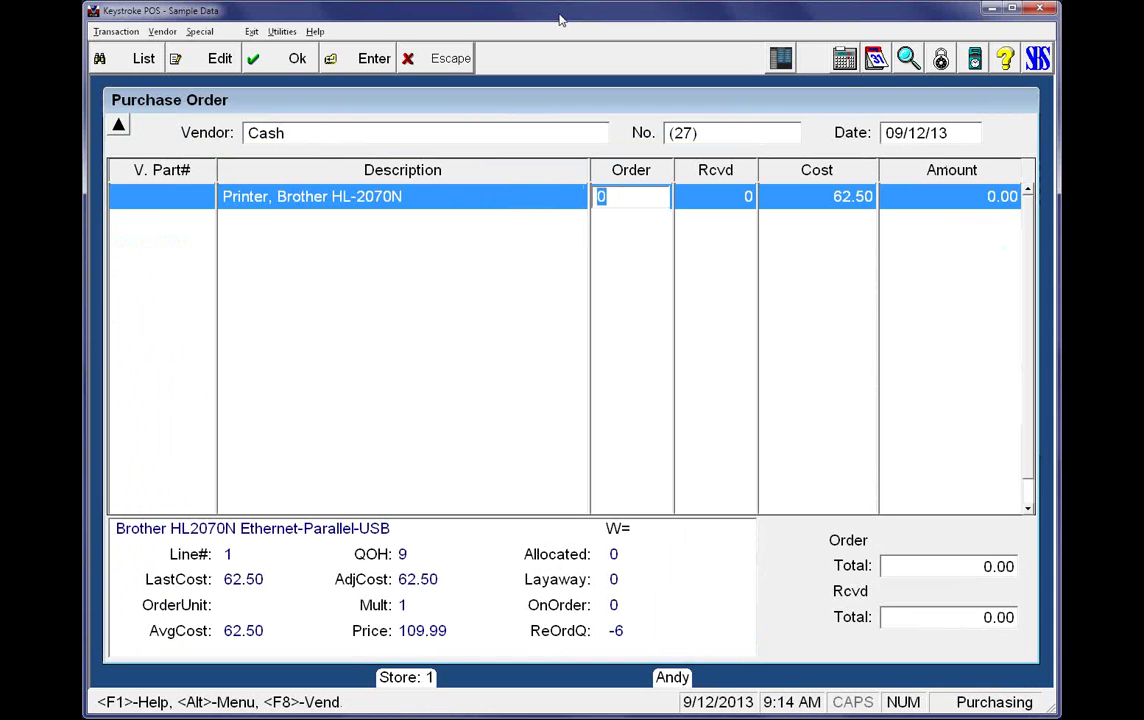
Leave the purchase order for the Sales Manager and begin a sales invoice for Anne's Big Store
key(alt+x)
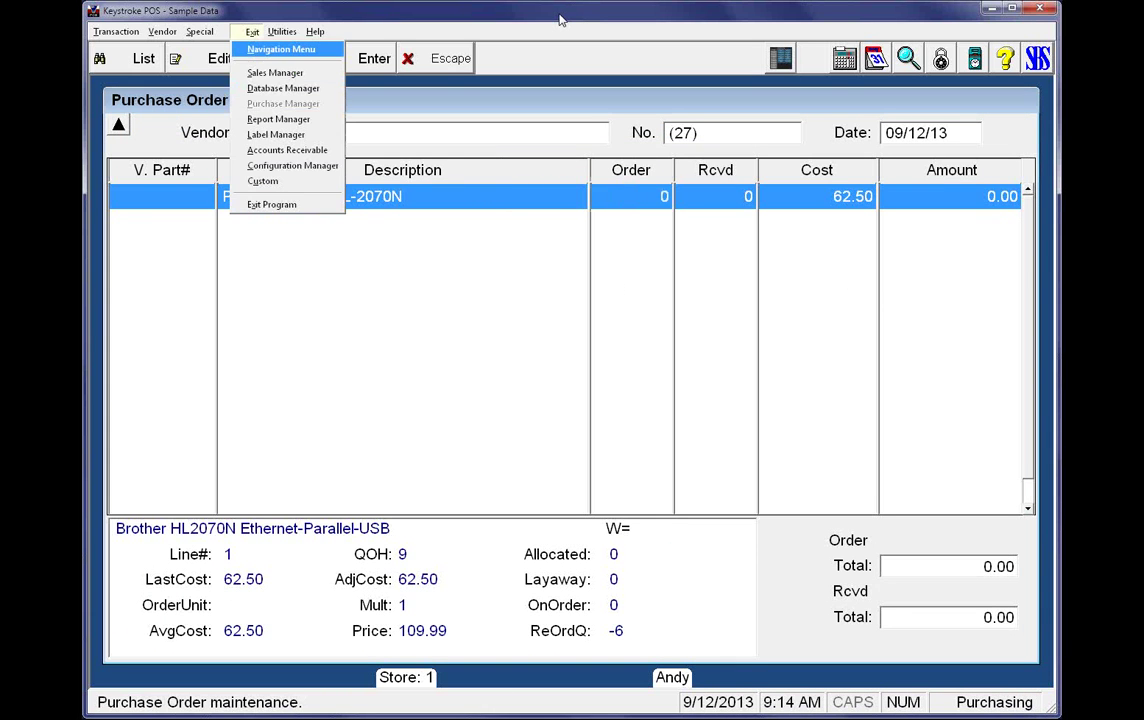
key(Return)
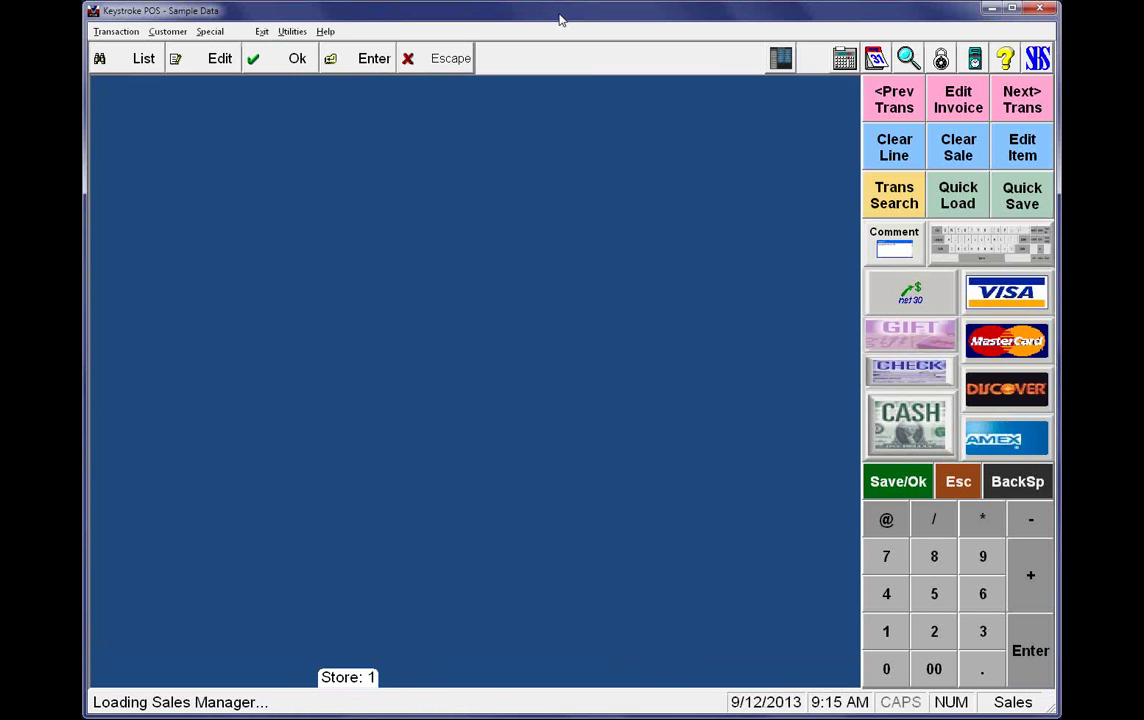
text(18)
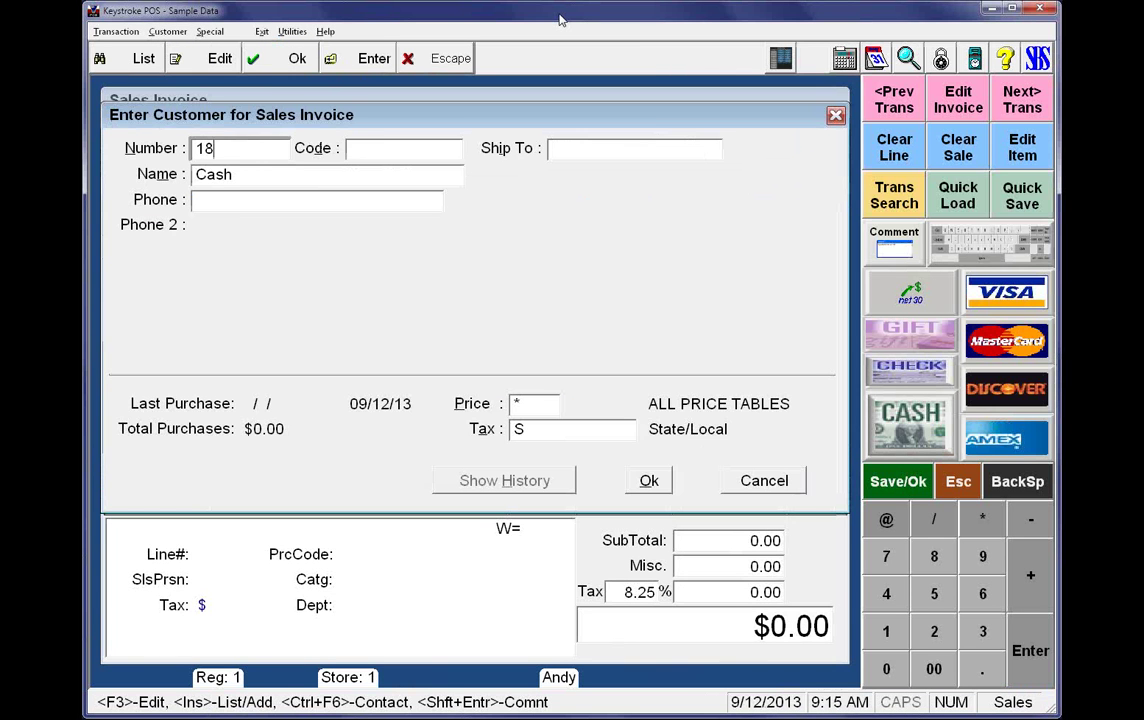
key(Return)
key(Return)
Add the Brother HL-2070N printer with serial number BR2229905 to the invoice, and accept the suggested parallel printer cable
key(Insert)
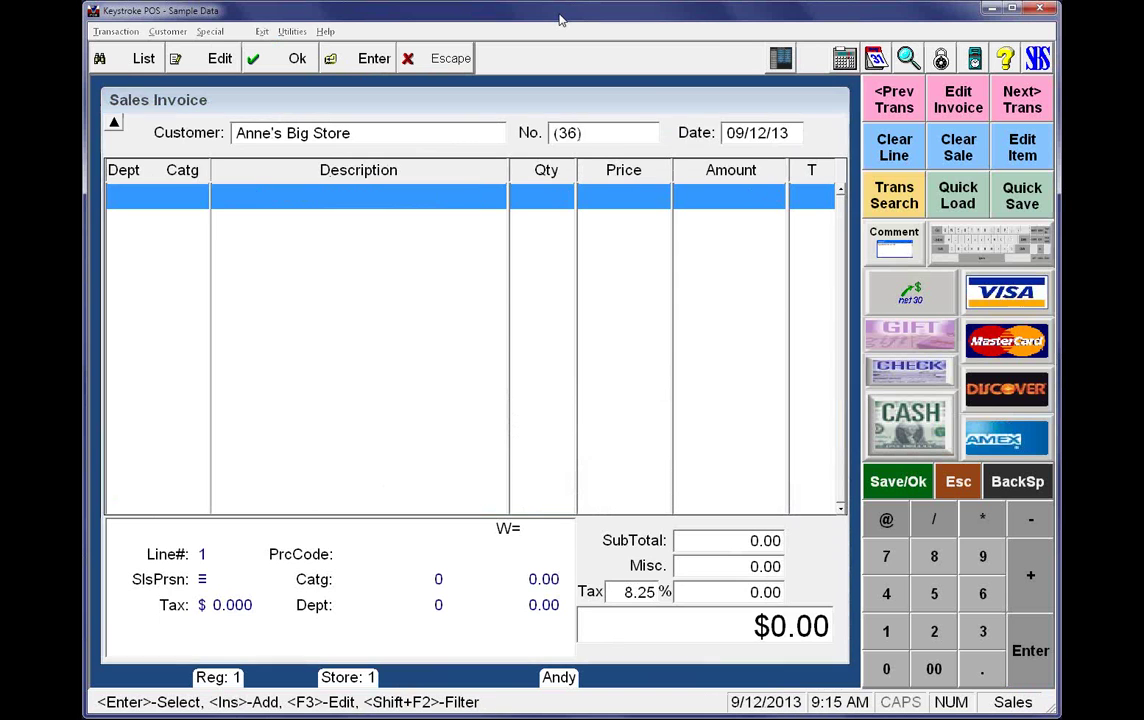
text(prin)
key(Down)
key(Return)
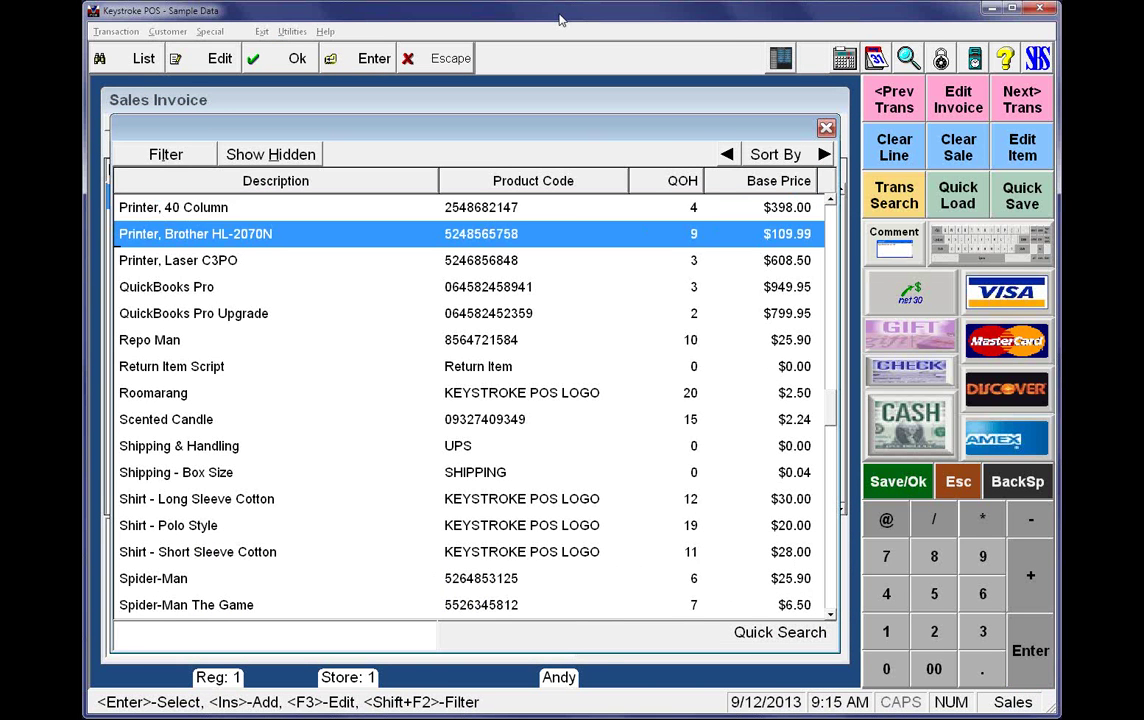
key(Down)
key(Down)
key(Down)
key(Down)
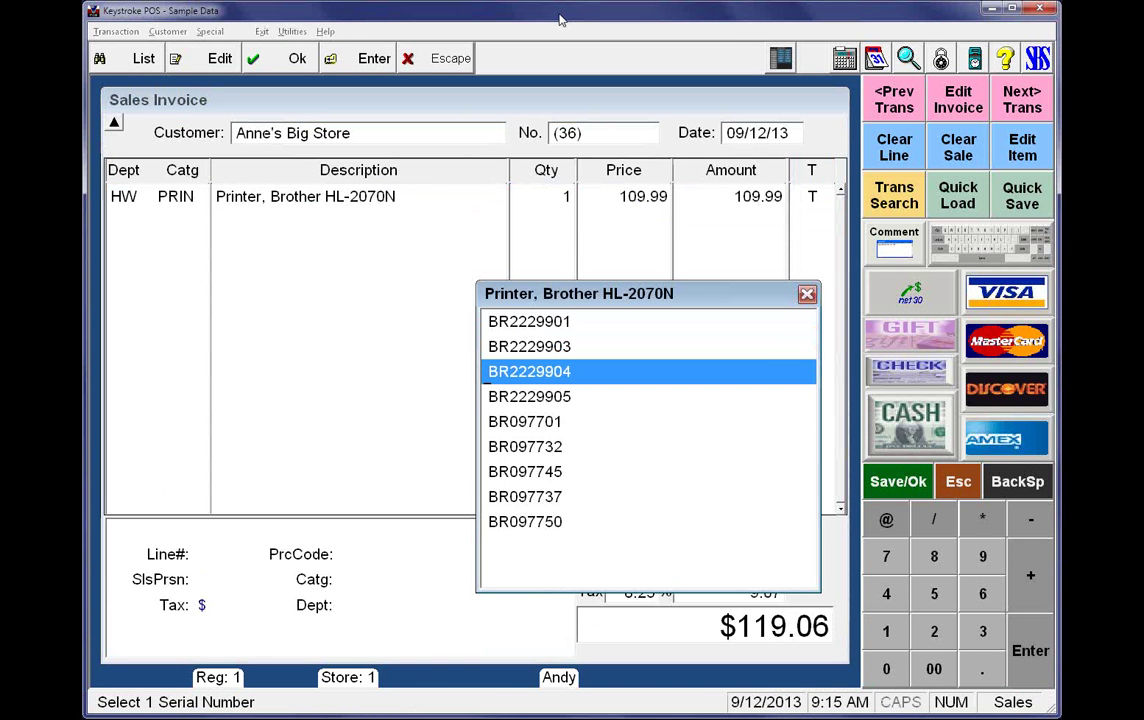
key(Return)
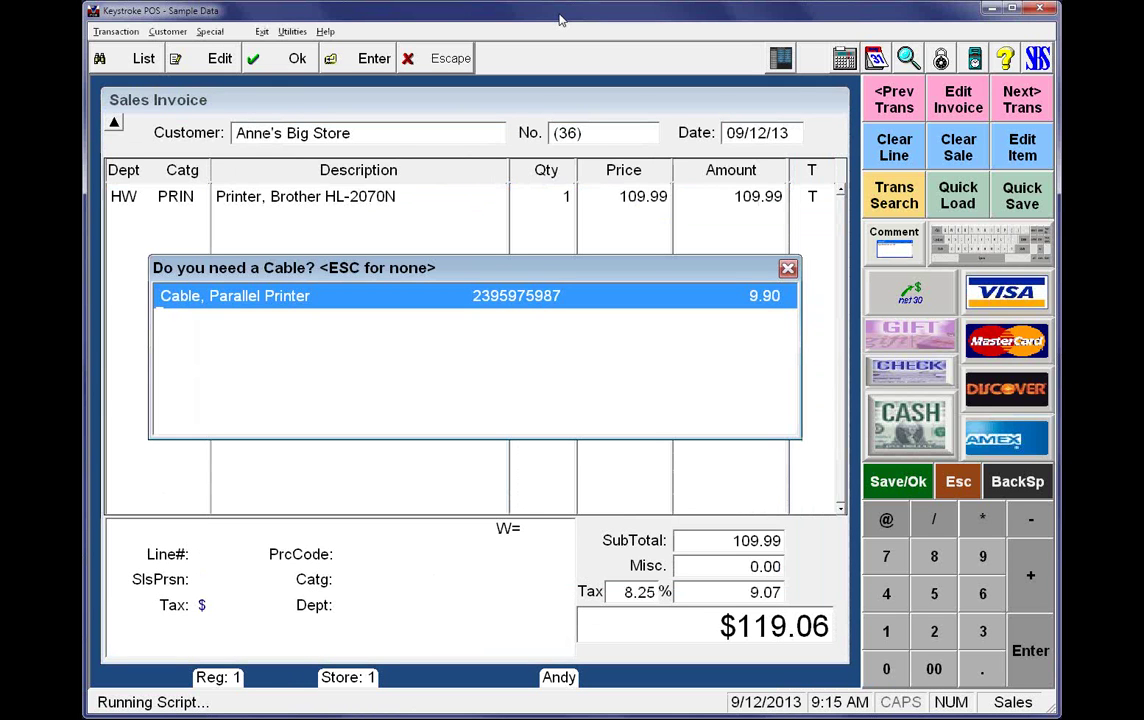
key(Return)
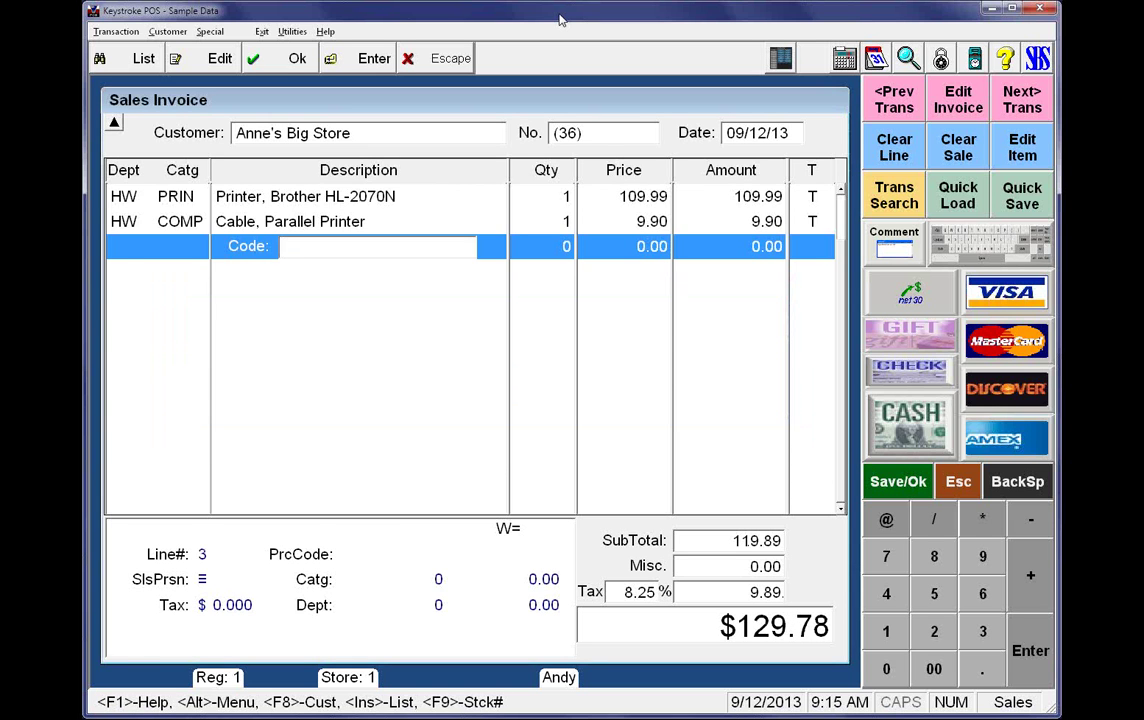
Examine the serial number prefix in the printer line's comment and return to a new invoice line
key(Up)
key(Up)
key(F7)
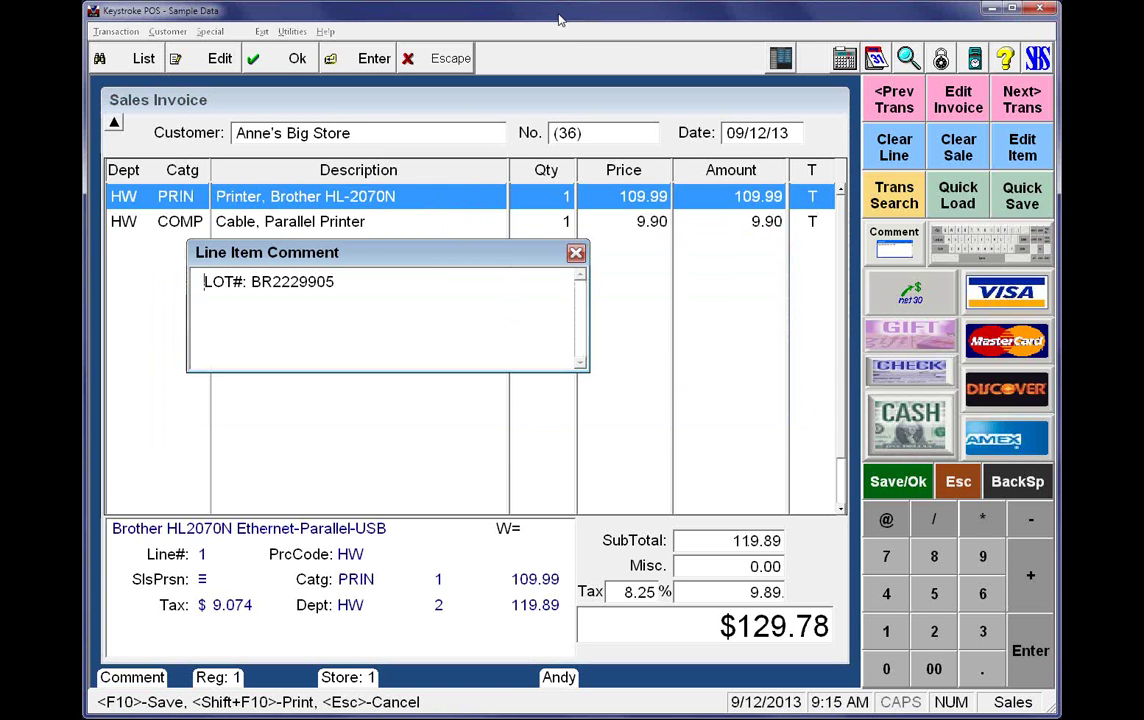
key(Right)
key(Right)
key(Right)
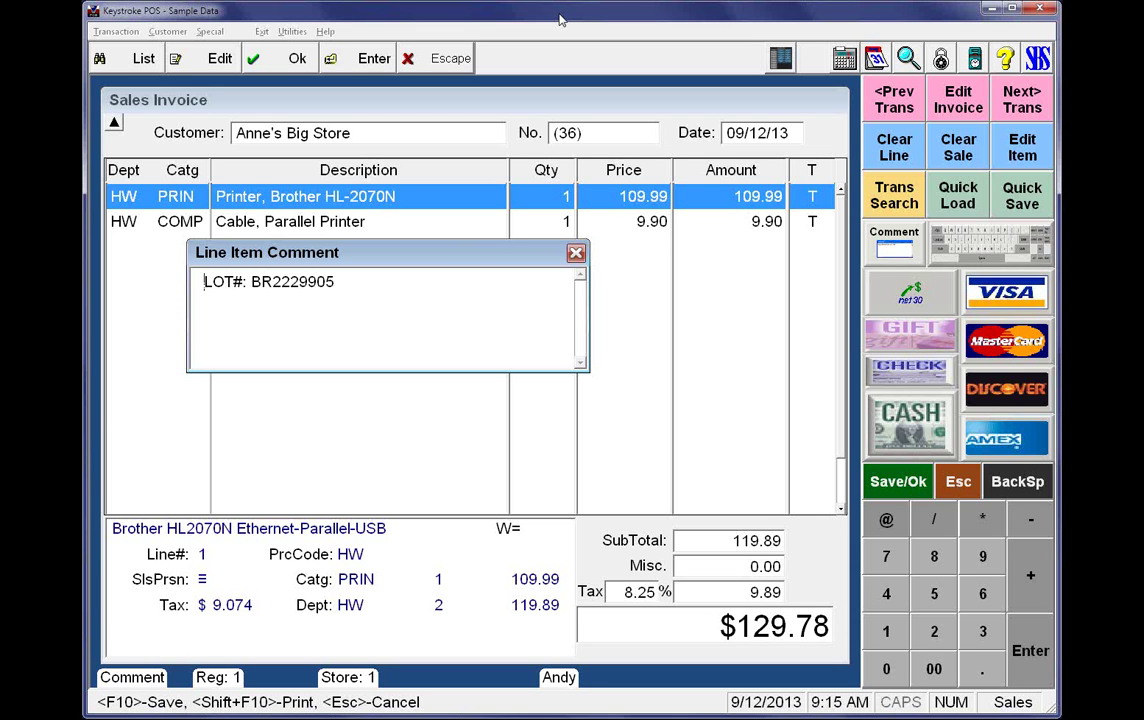
key(F10)
key(Return)
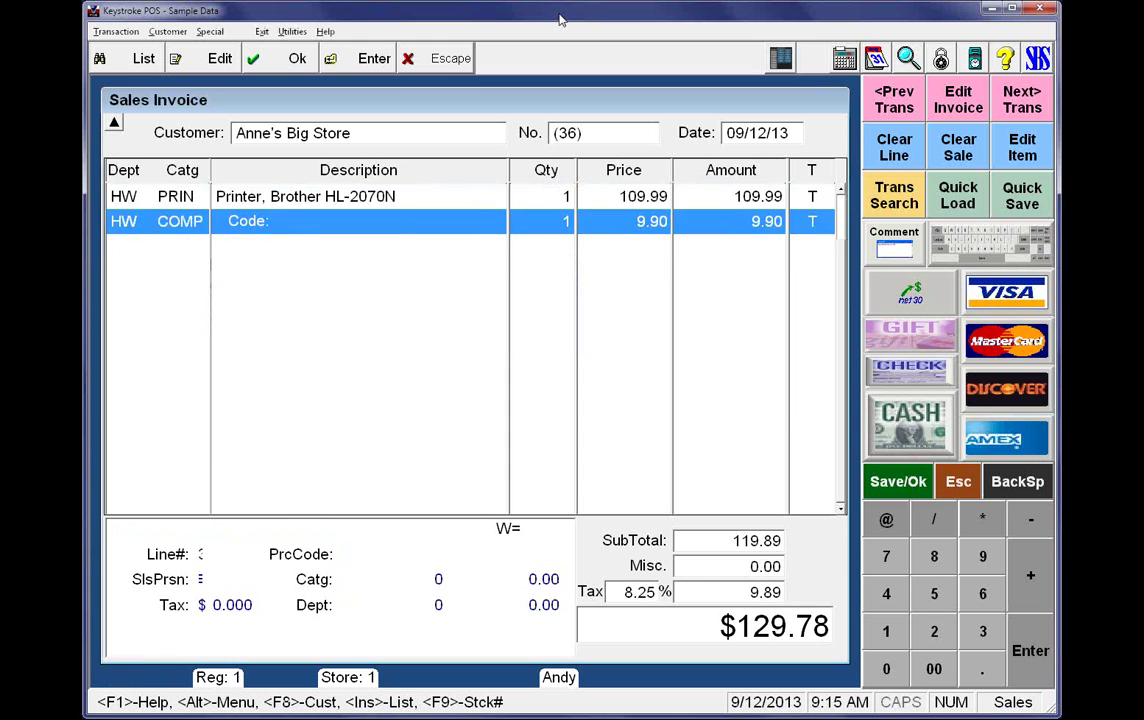
Look up Vitamin in the inventory and examine how the quantity code appears in its serial number list
key(Return)
text(vi)
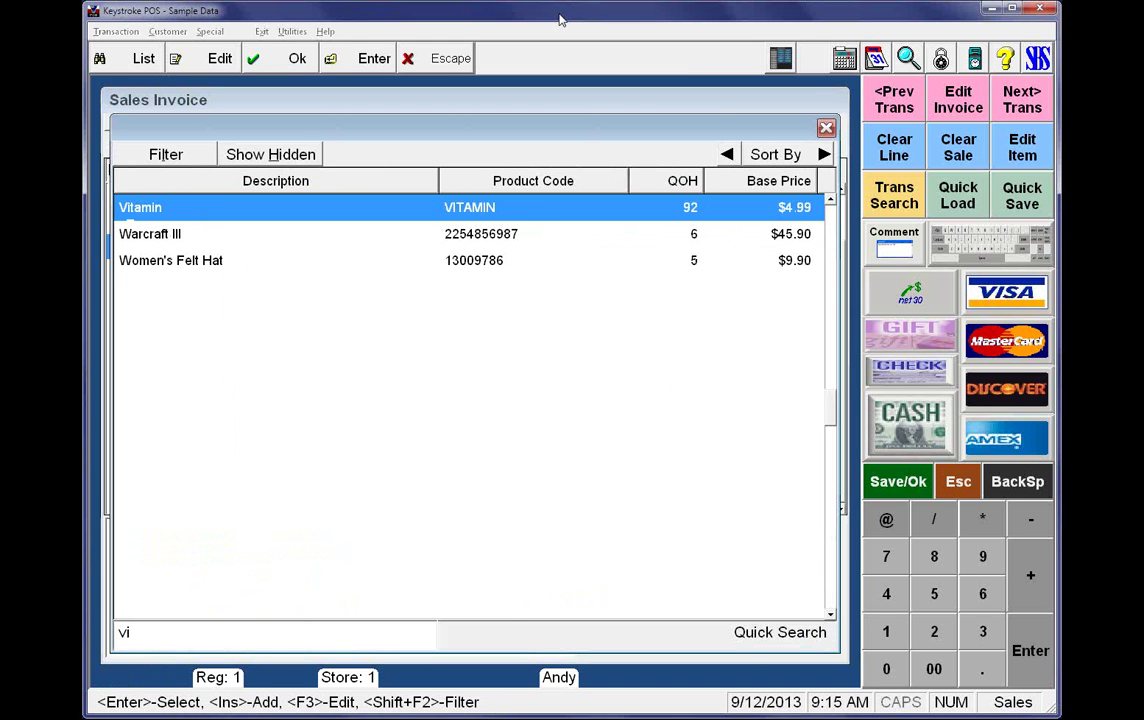
key(F3)
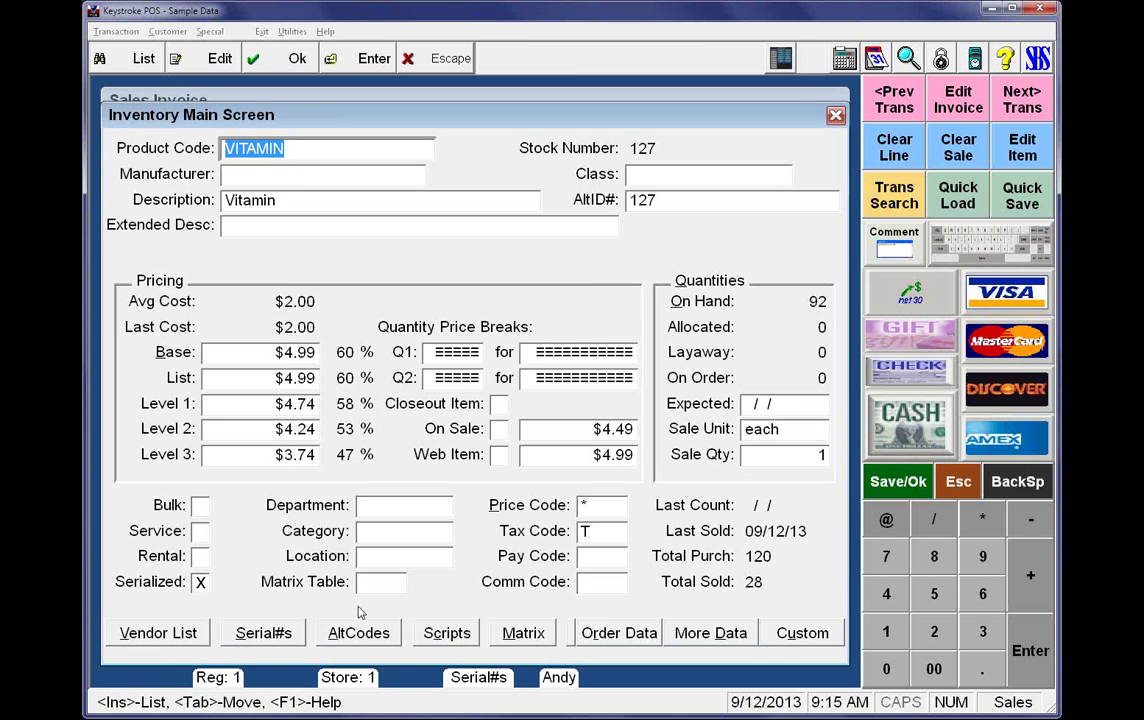
click(263, 633)
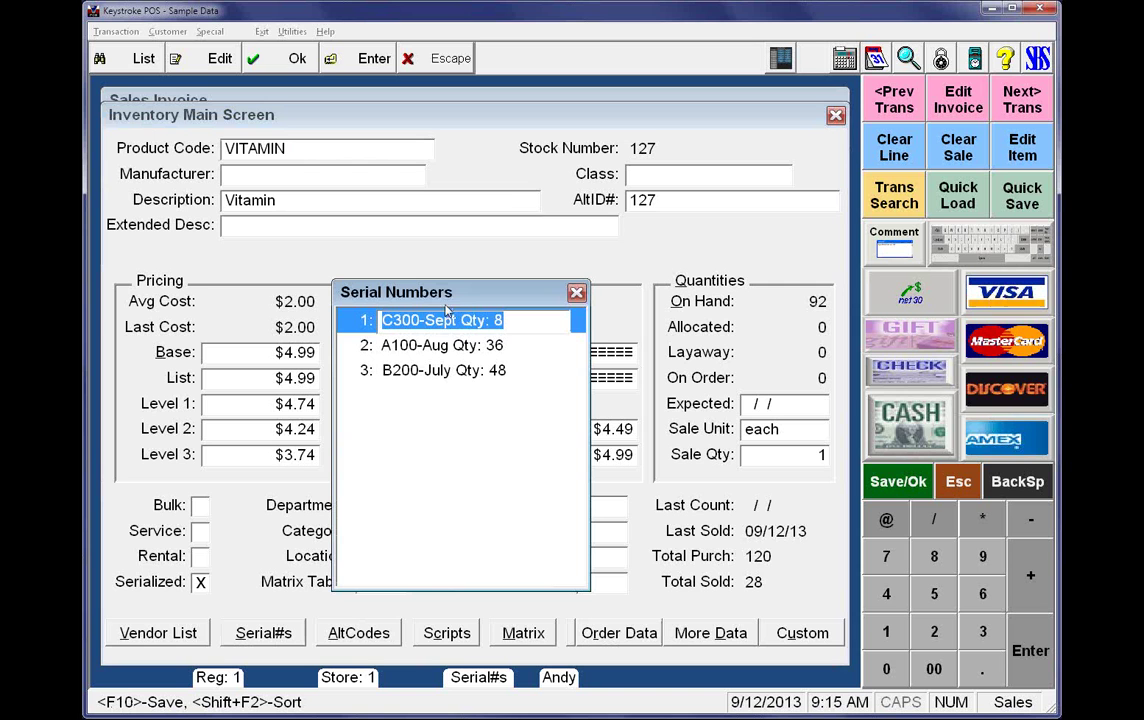
click(457, 320)
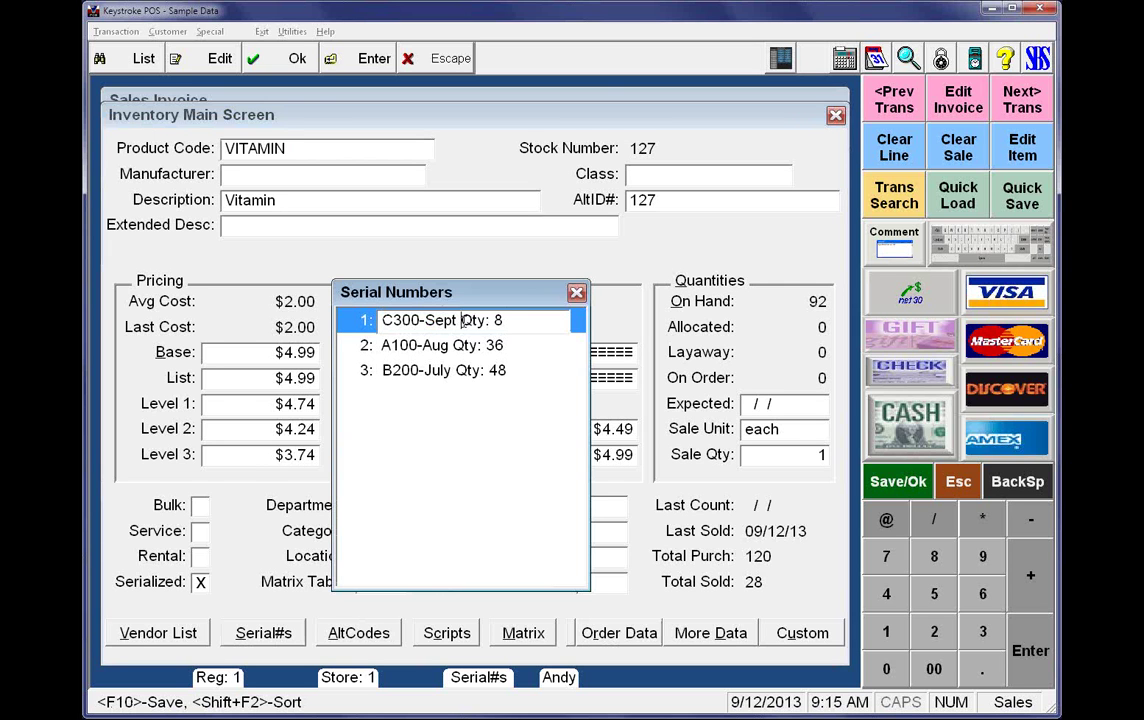
drag(457, 320, 497, 320)
key(Escape)
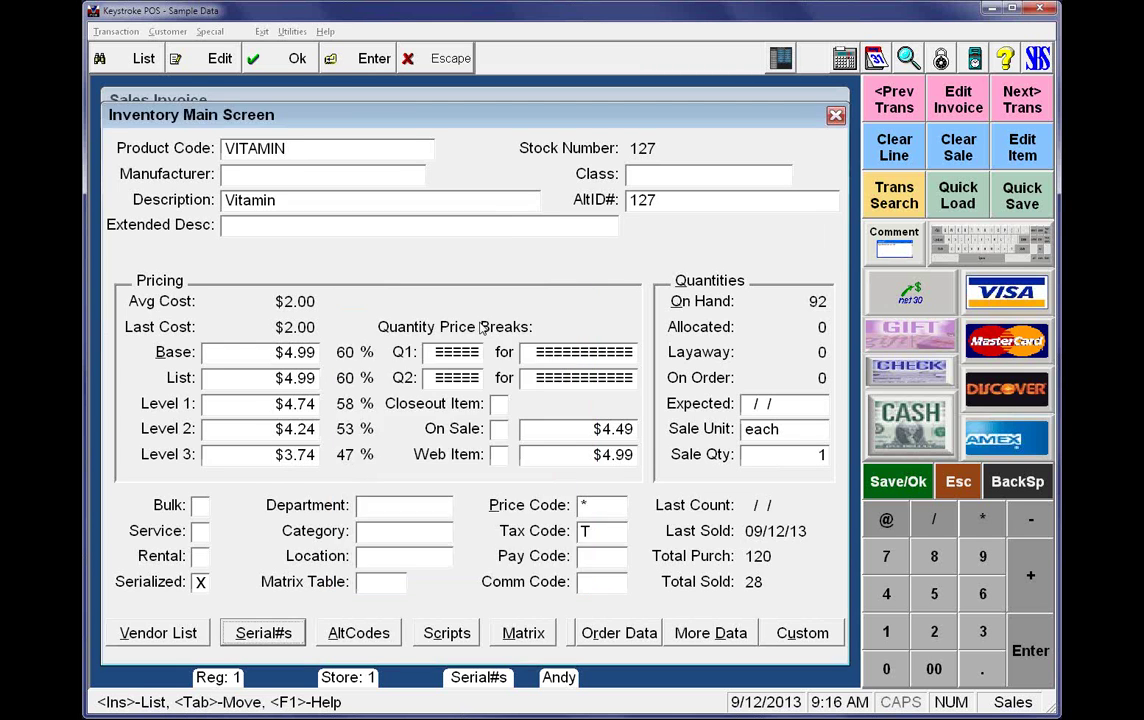
key(Escape)
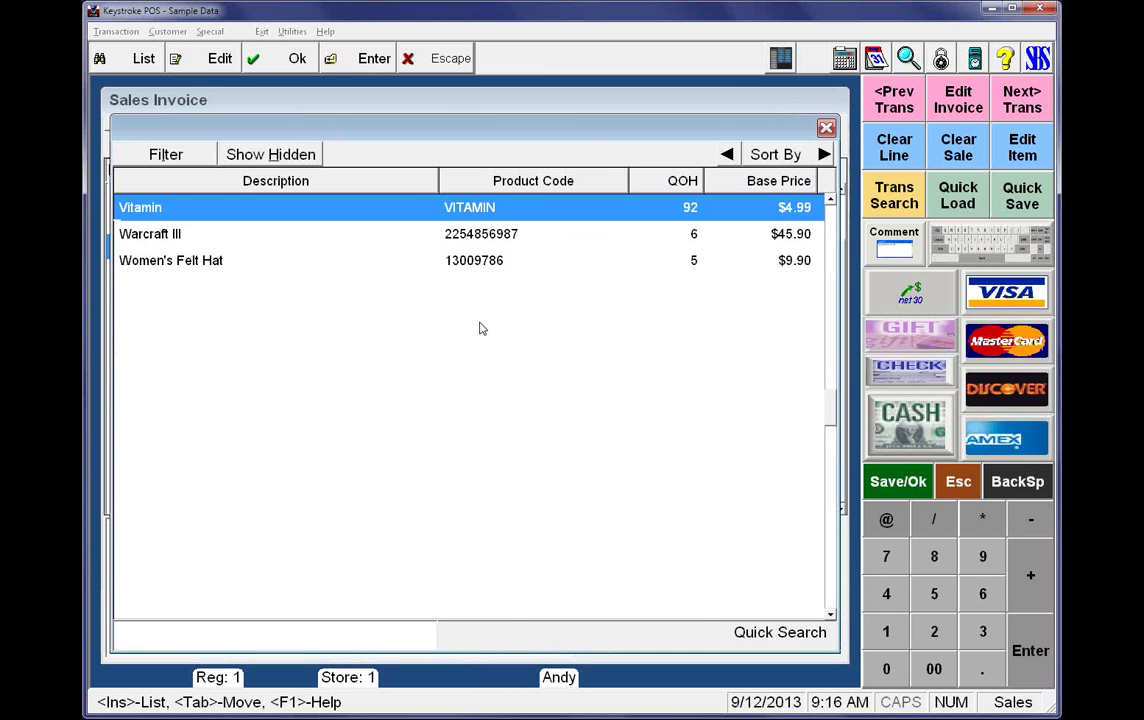
Look up the Brother HL-2070N printer's inventory record and examine its serial numbers for comparison
text(print)
key(Down)
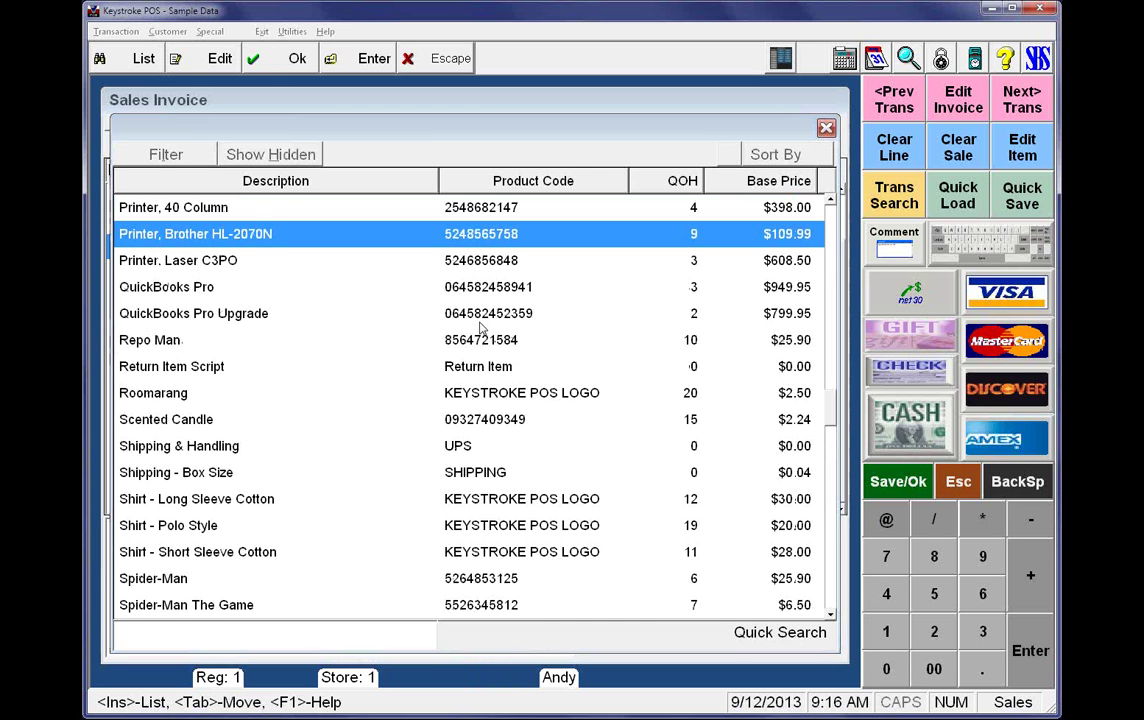
key(Return)
click(262, 633)
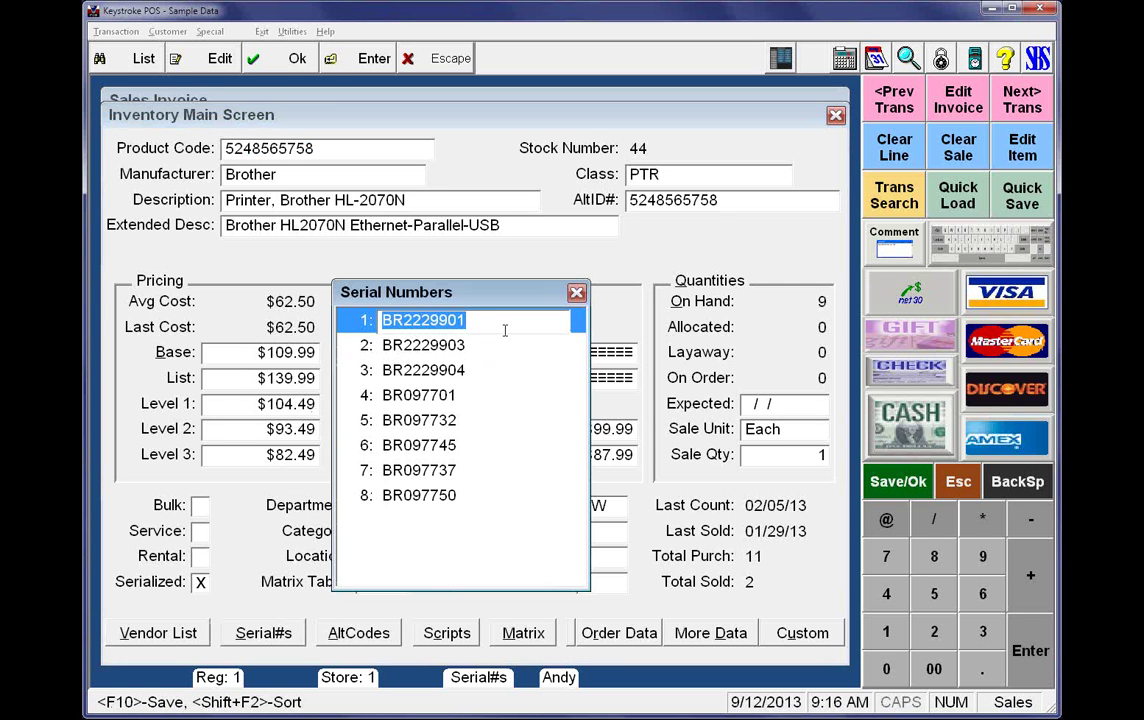
click(576, 293)
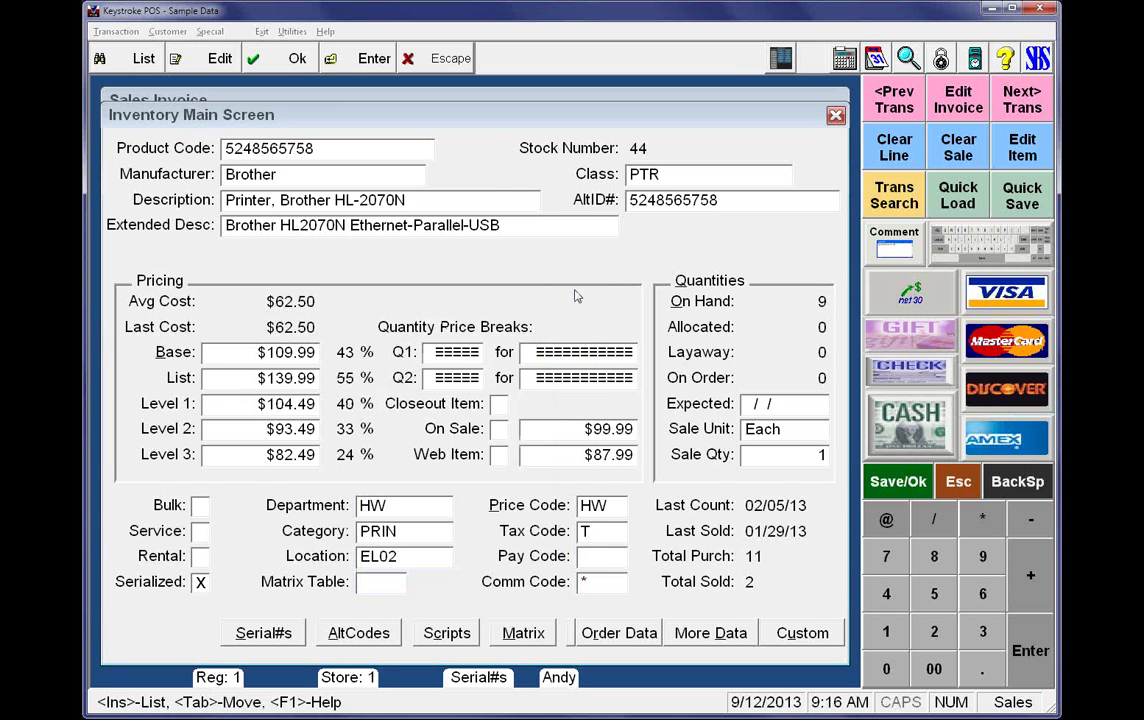
key(Escape)
key(Escape)
Switch to the Configuration Manager, discarding the printer invoice, and bring up the global parameters
click(262, 32)
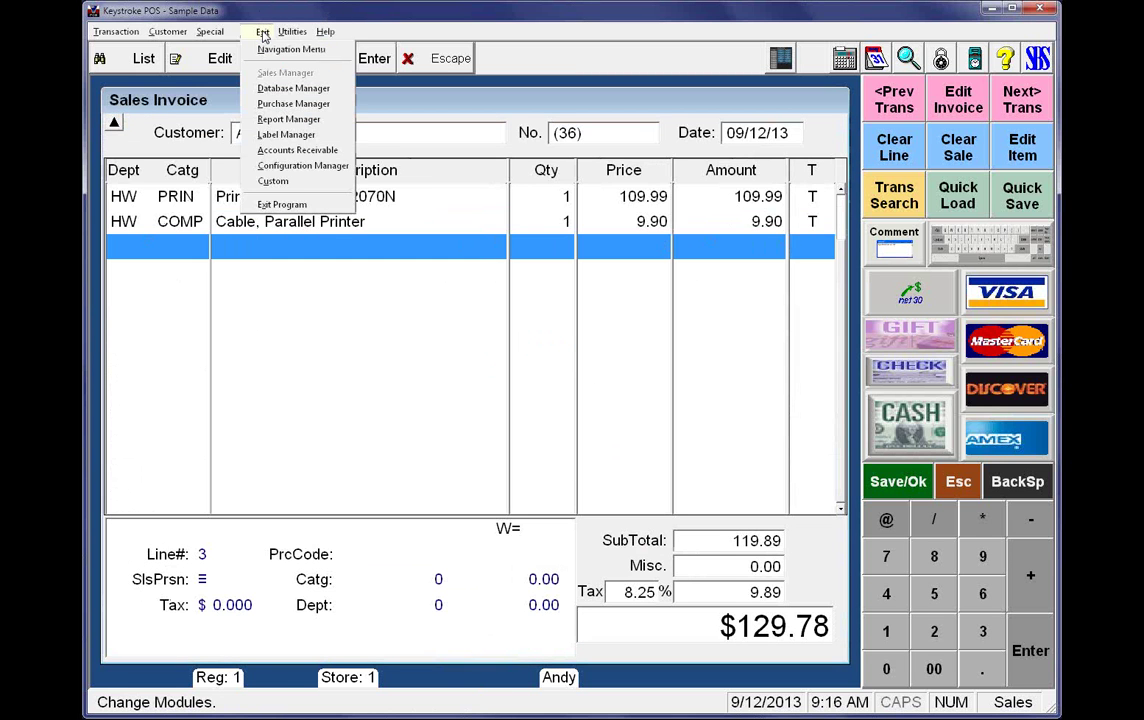
click(276, 166)
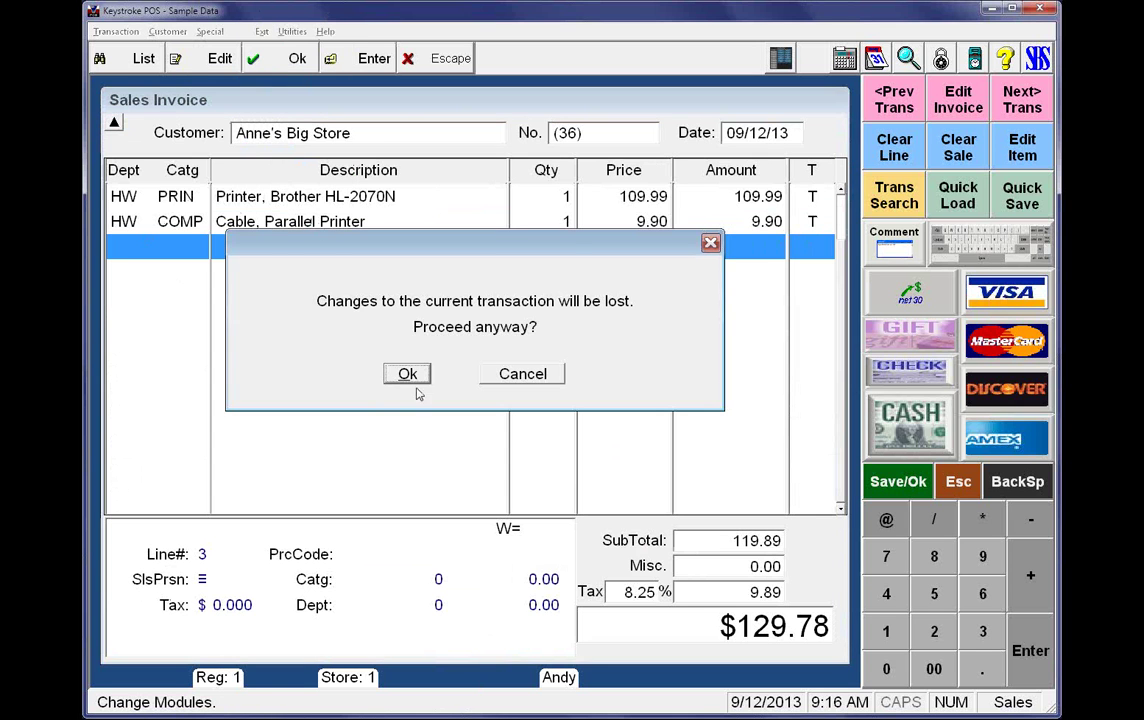
click(420, 377)
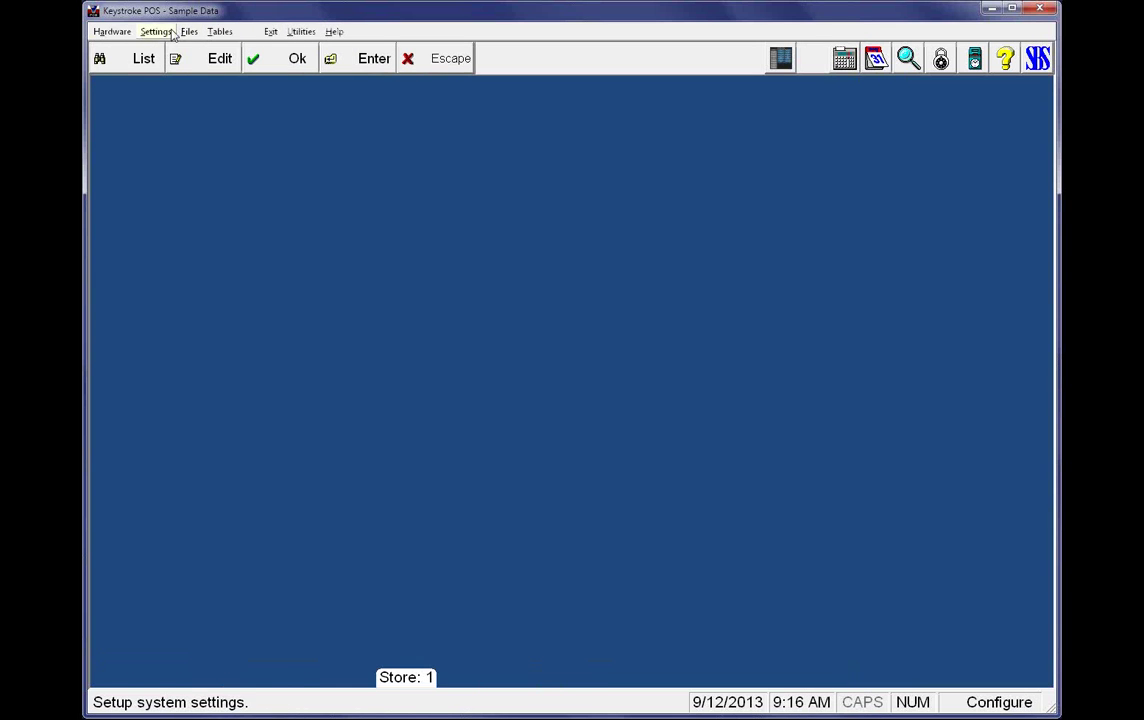
click(162, 33)
click(180, 64)
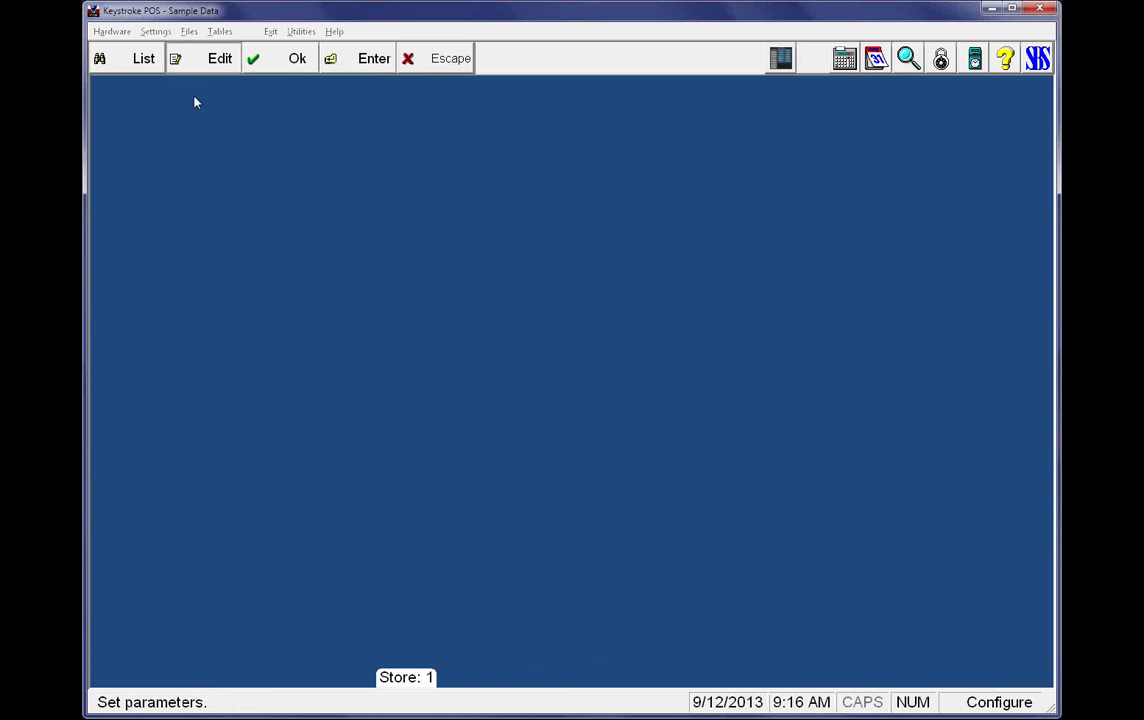
Try a dash as the Lot# Qty Code in the global parameters and cancel the change
click(598, 557)
key(BackSpace)
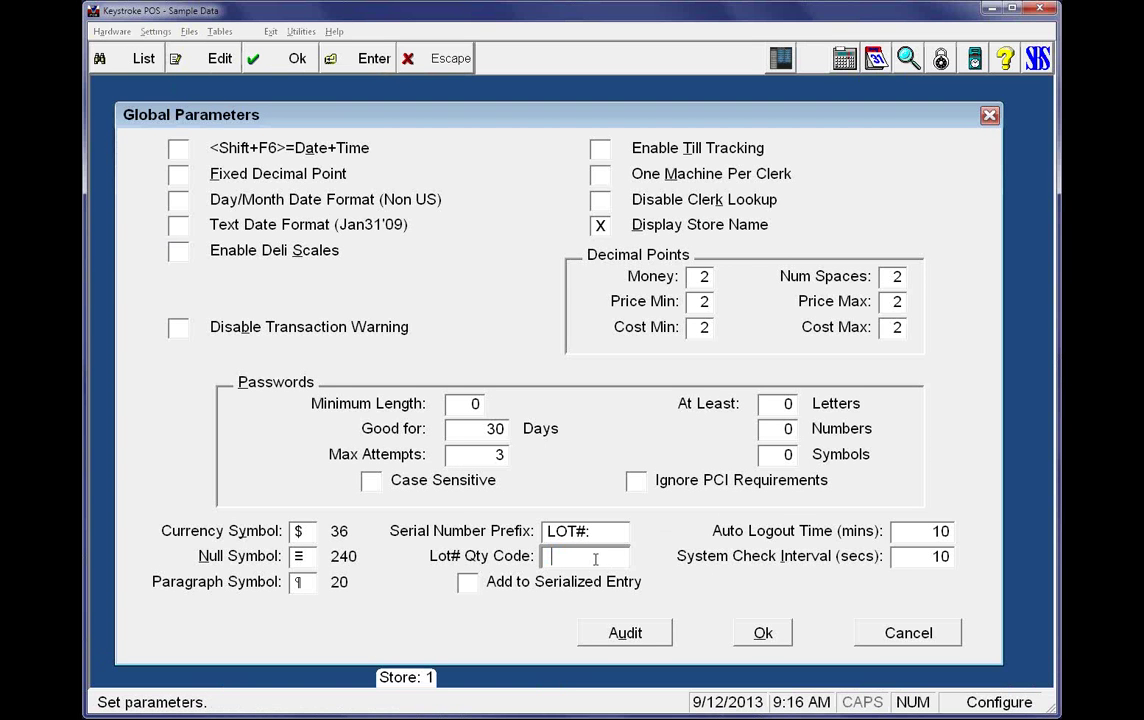
text(-)
key(Escape)
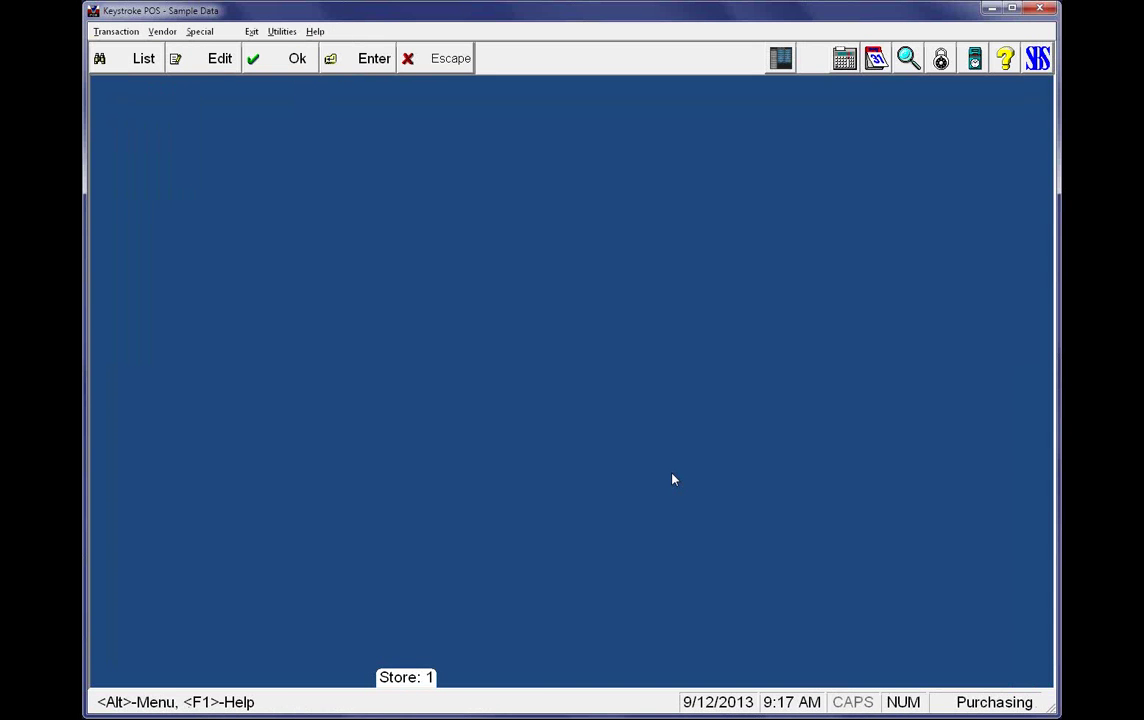
Start a purchase order for the Cash vendor with the Brother HL-2070N printer, 5 ordered and 5 received
key(Return)
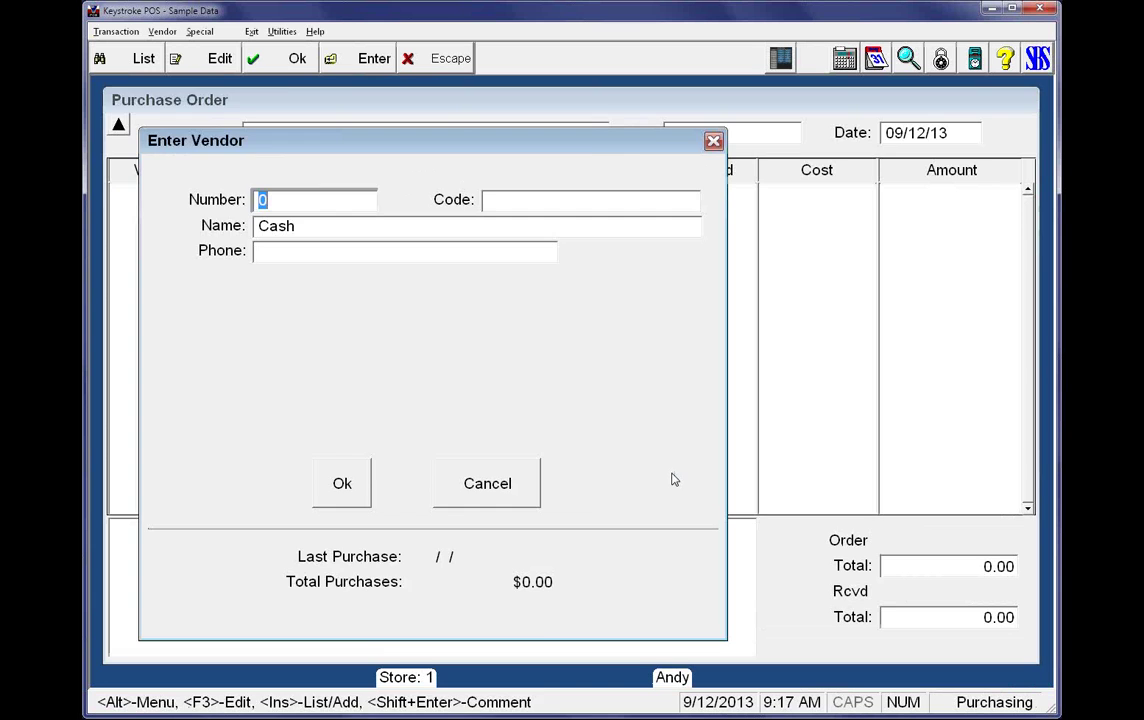
key(Return)
key(Escape)
key(Return)
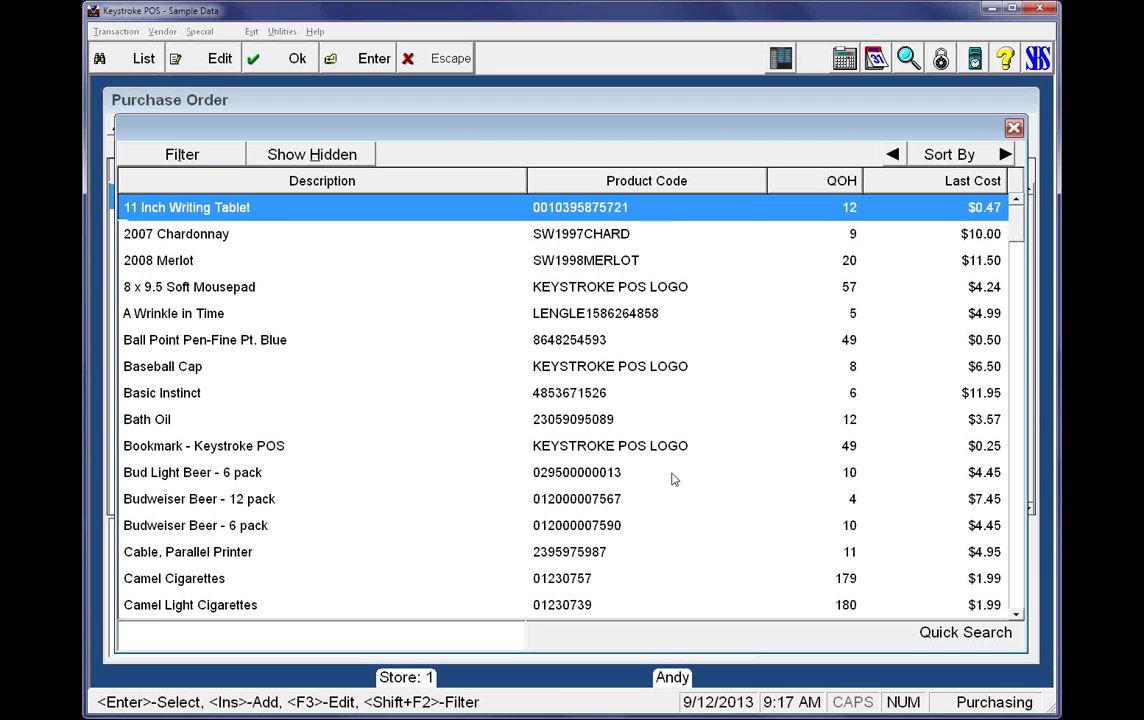
text(print)
key(Down)
key(Return)
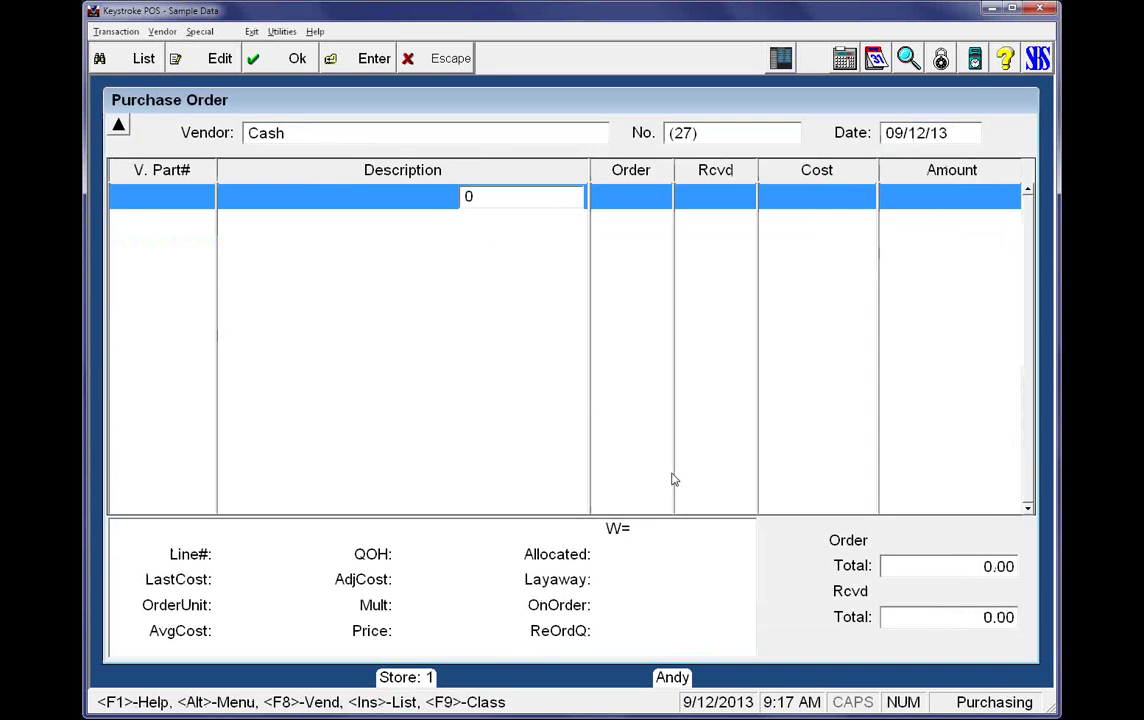
text(5)
key(Return)
text(5)
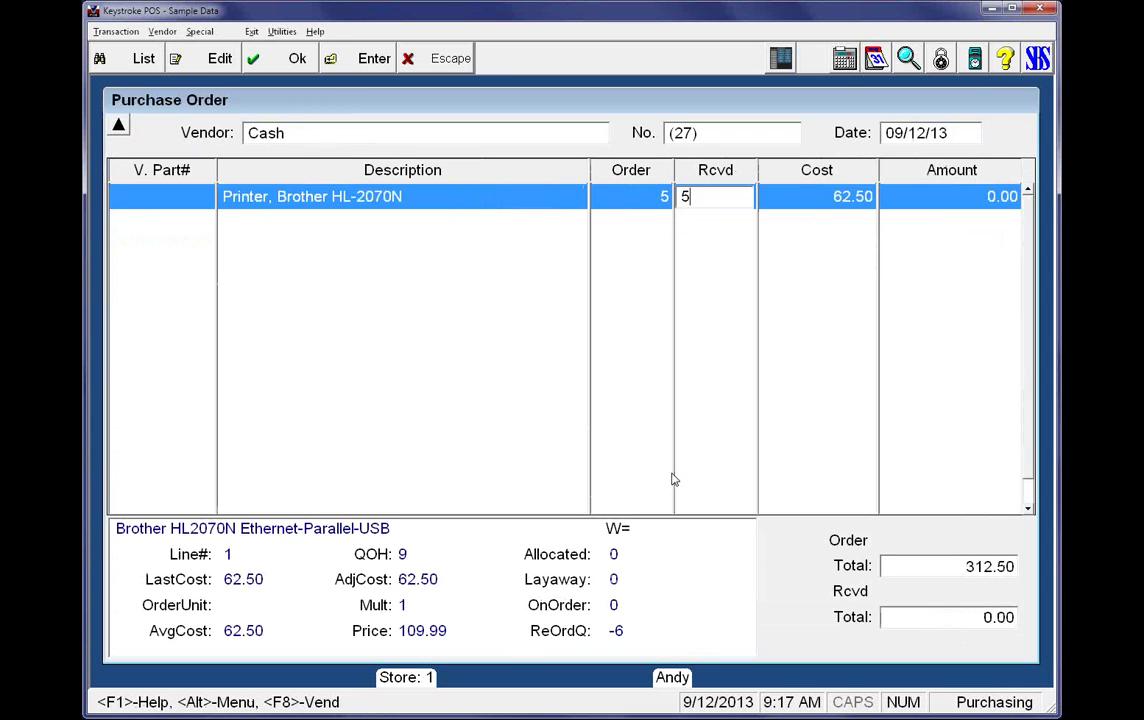
key(Return)
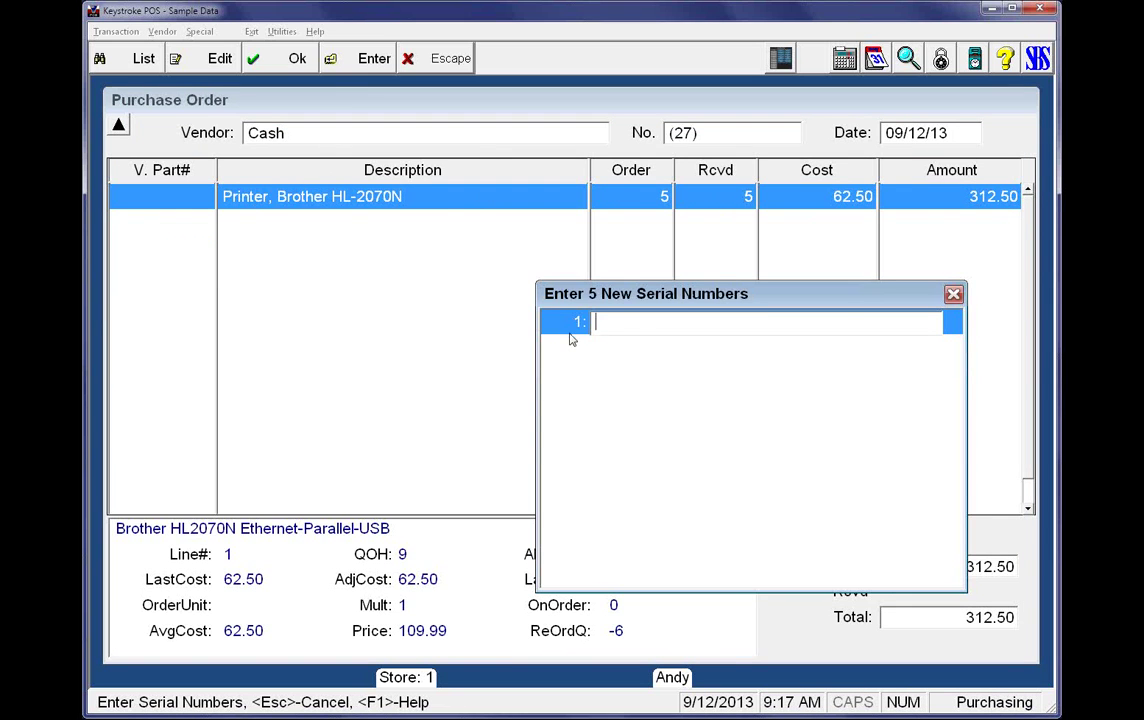
Enter A100 - 4 as the first new serial number and highlight its dash separator
drag(676, 293, 598, 238)
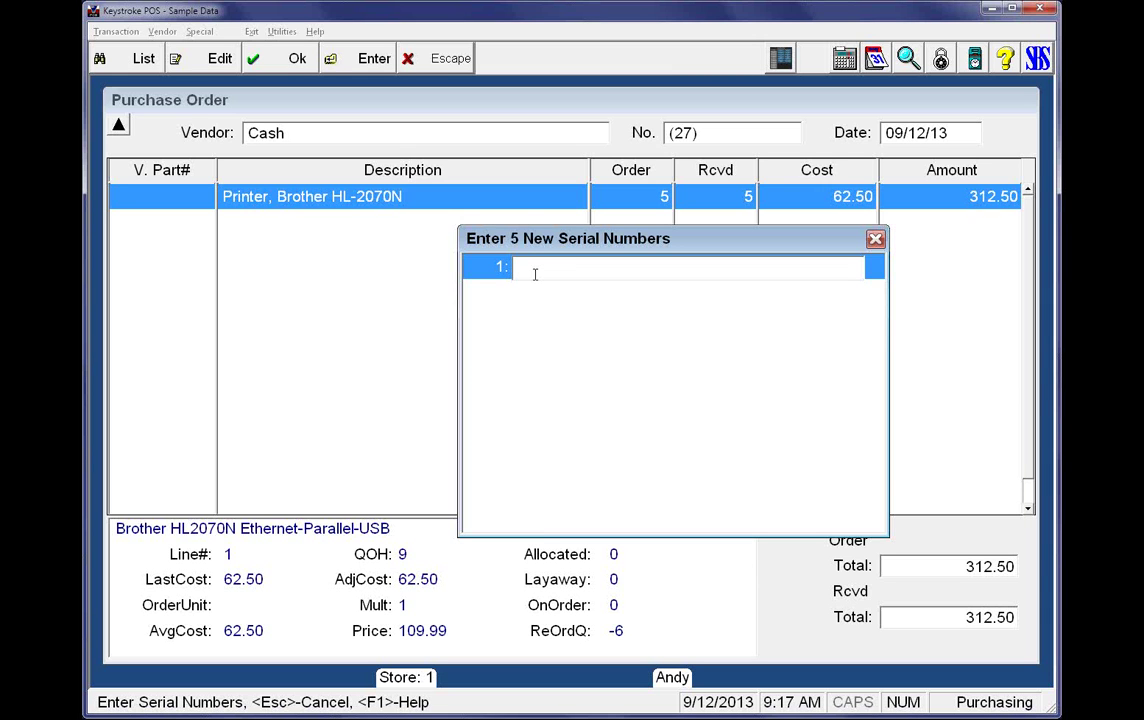
text(A100 - 4)
key(Return)
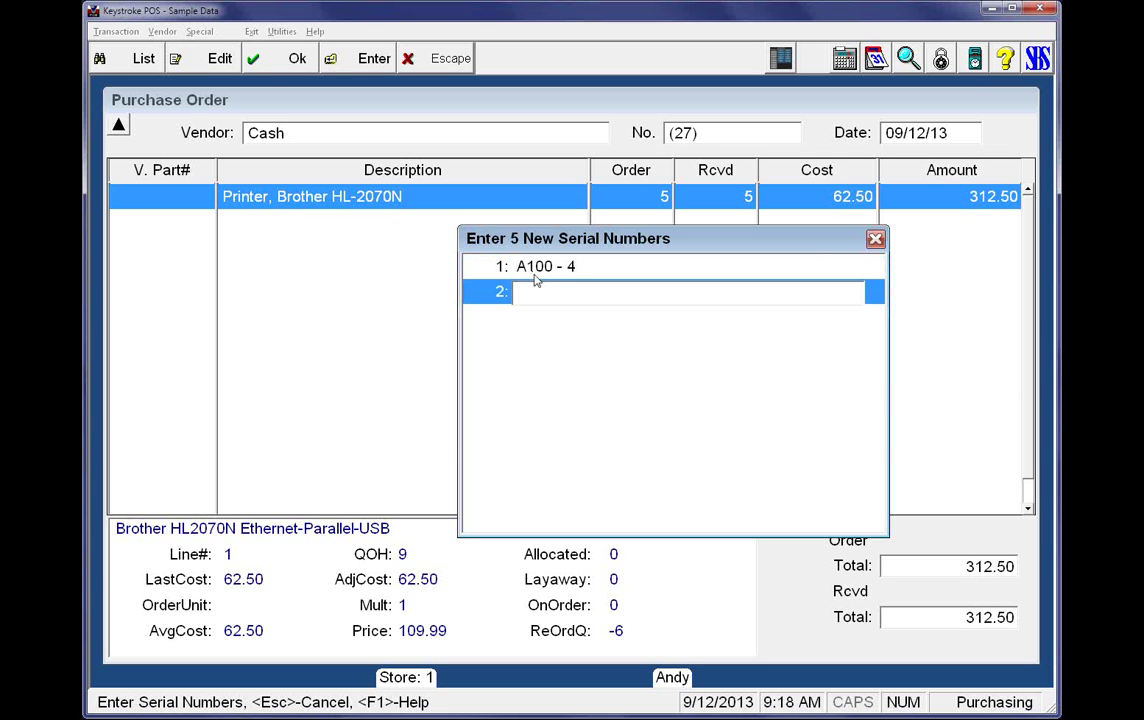
click(535, 276)
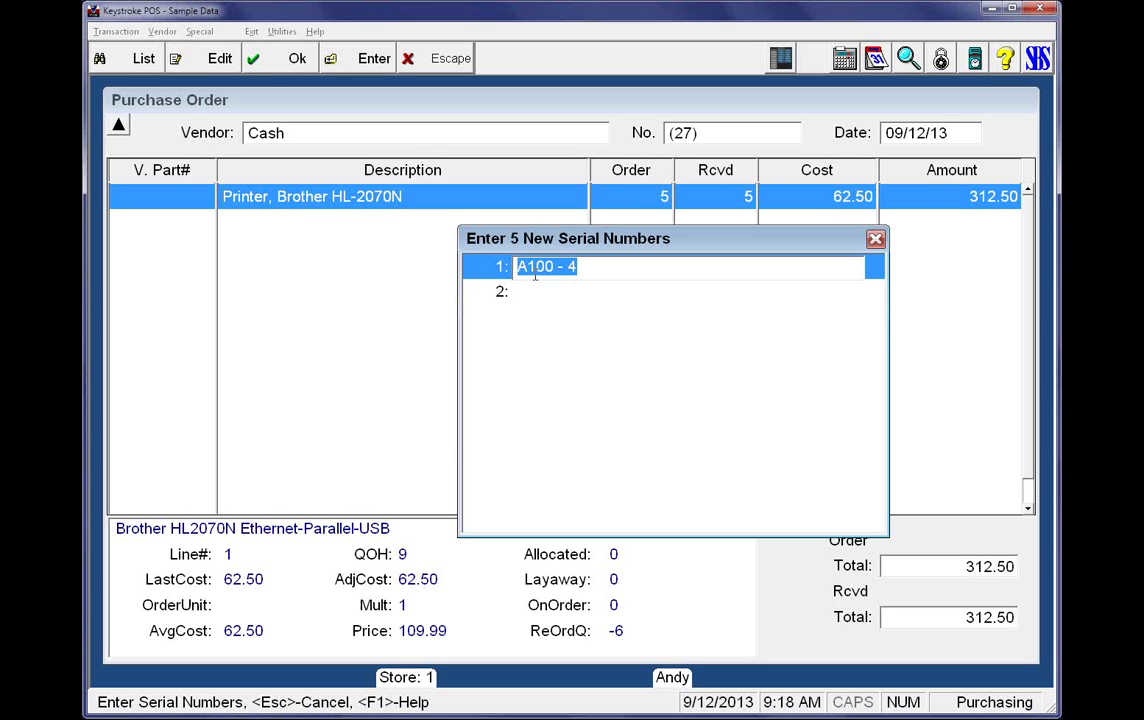
drag(572, 267, 553, 268)
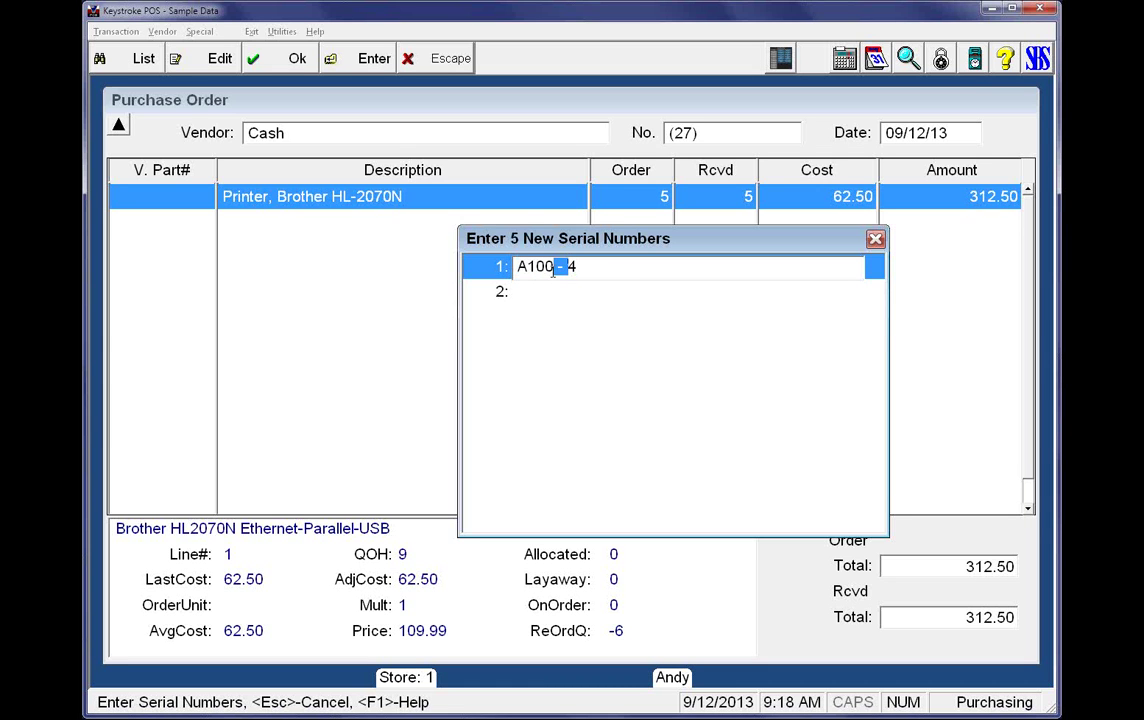
click(568, 268)
double_click(595, 266)
Abandon the entered serial numbers and set the printer's received quantity back to 0
key(Escape)
key(Escape)
key(Escape)
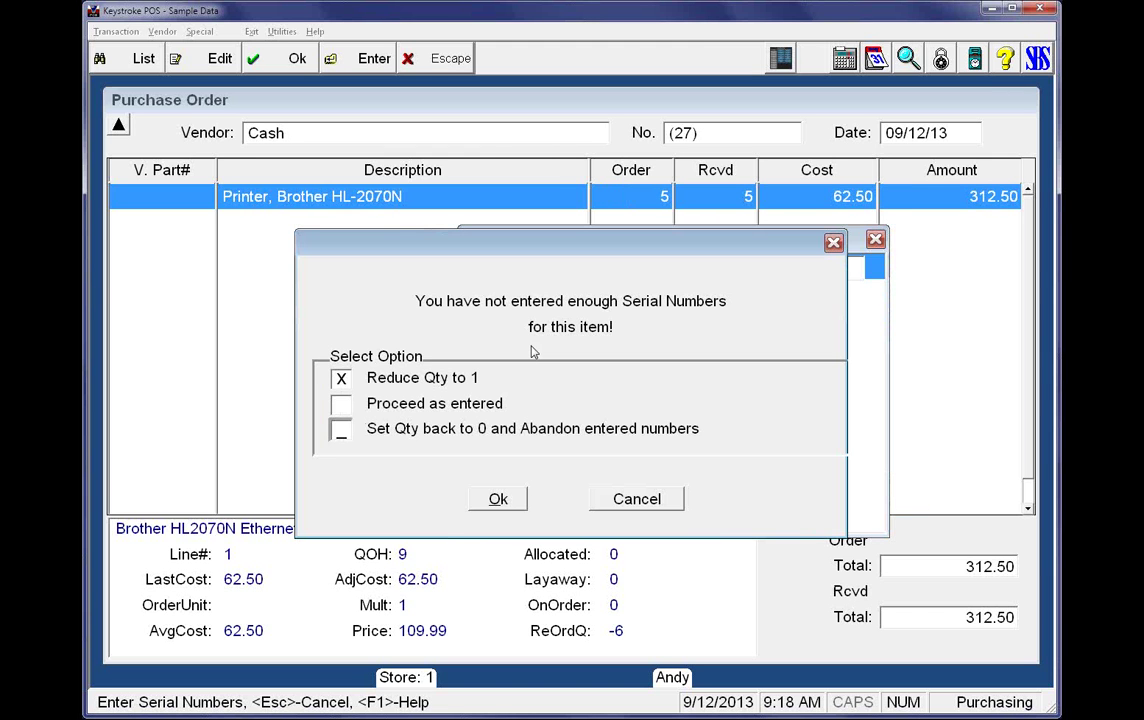
key(Down)
key(Down)
key(Tab)
key(Return)
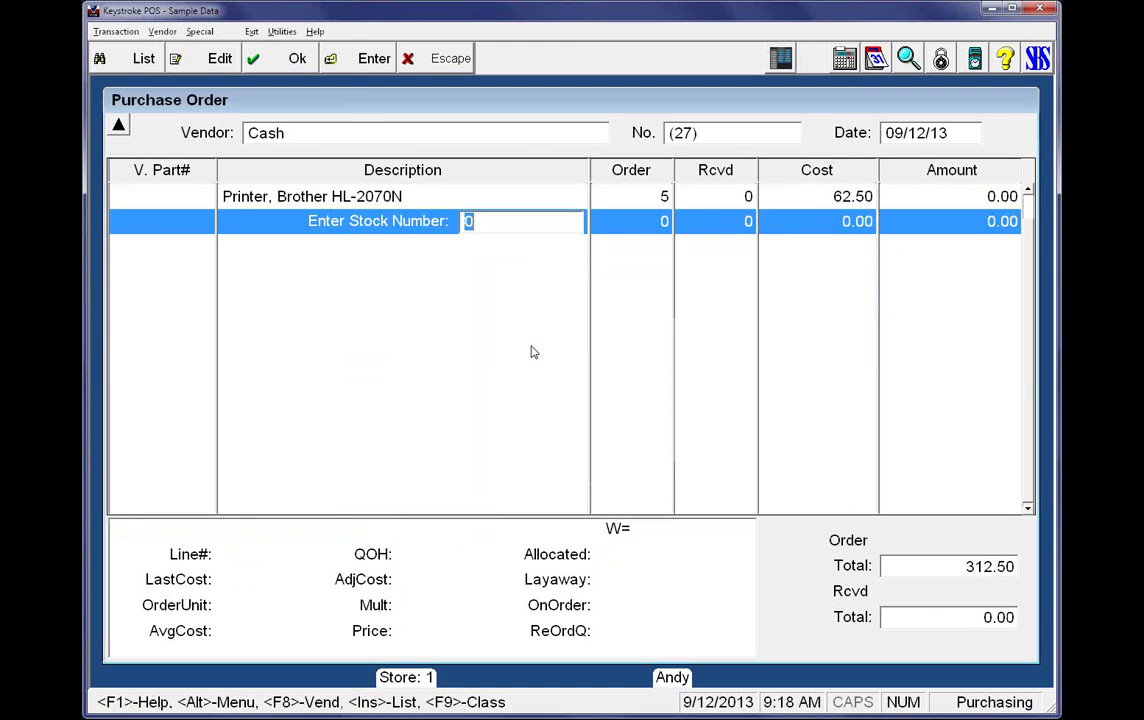
Discard the purchase order and enable Add to Serialized Entry in the Configuration Manager's global parameters
key(Escape)
key(alt+x)
key(Return)
key(Return)
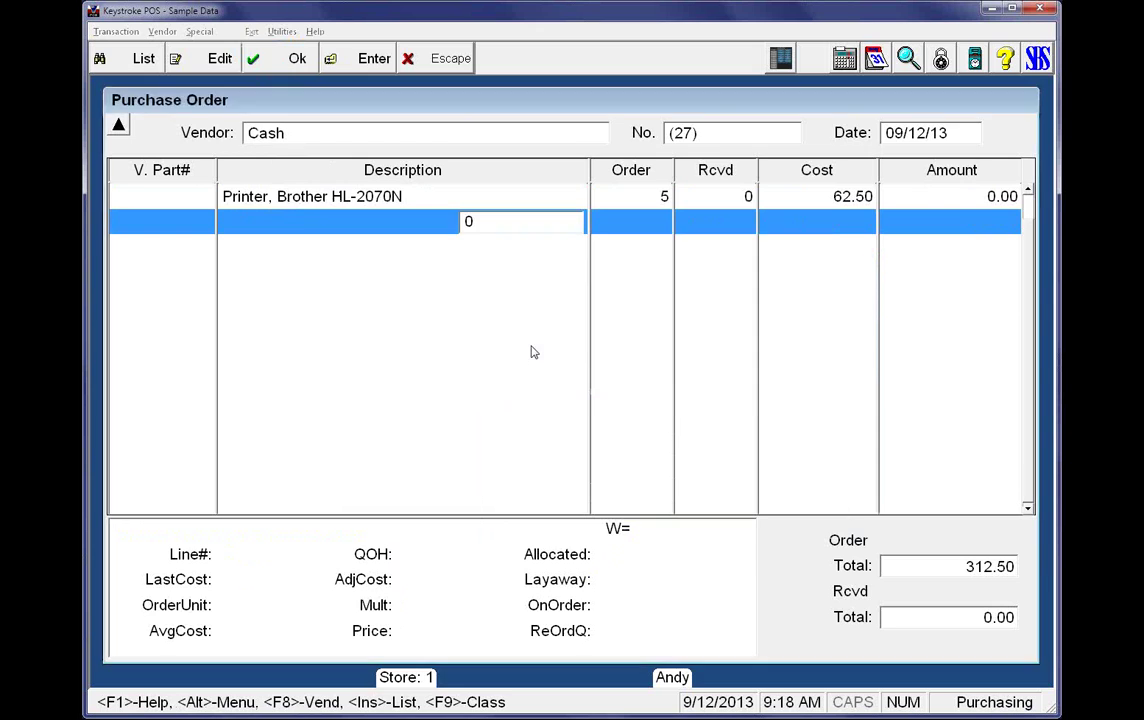
key(alt+s)
key(Down)
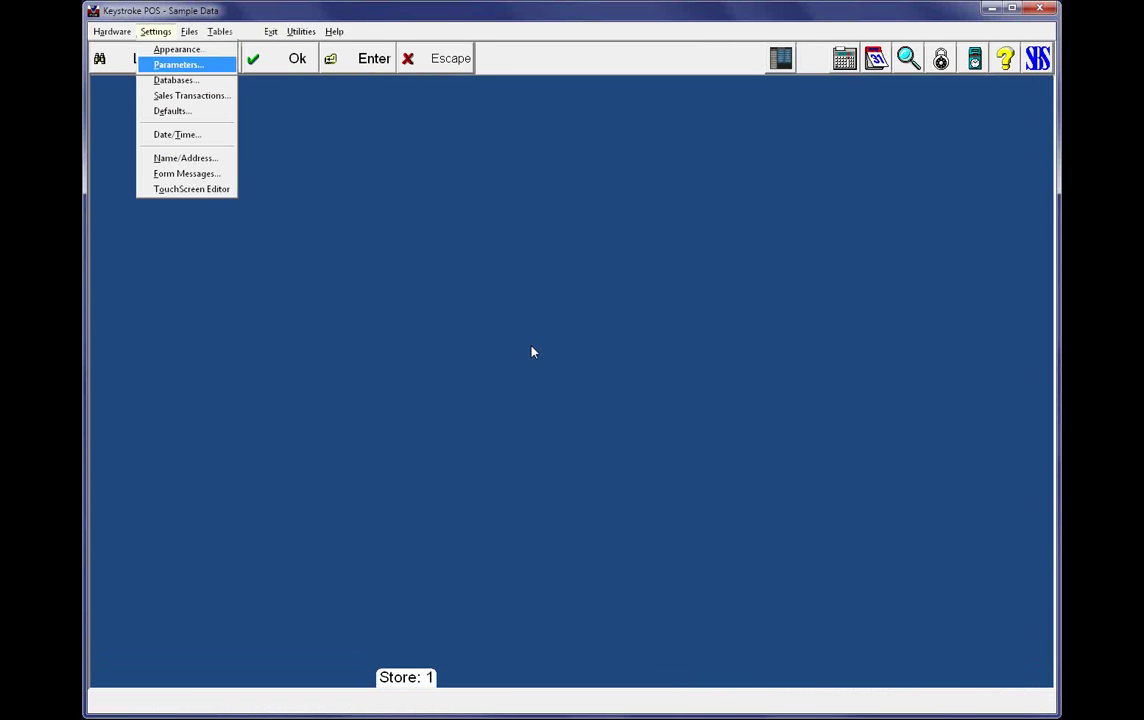
key(Return)
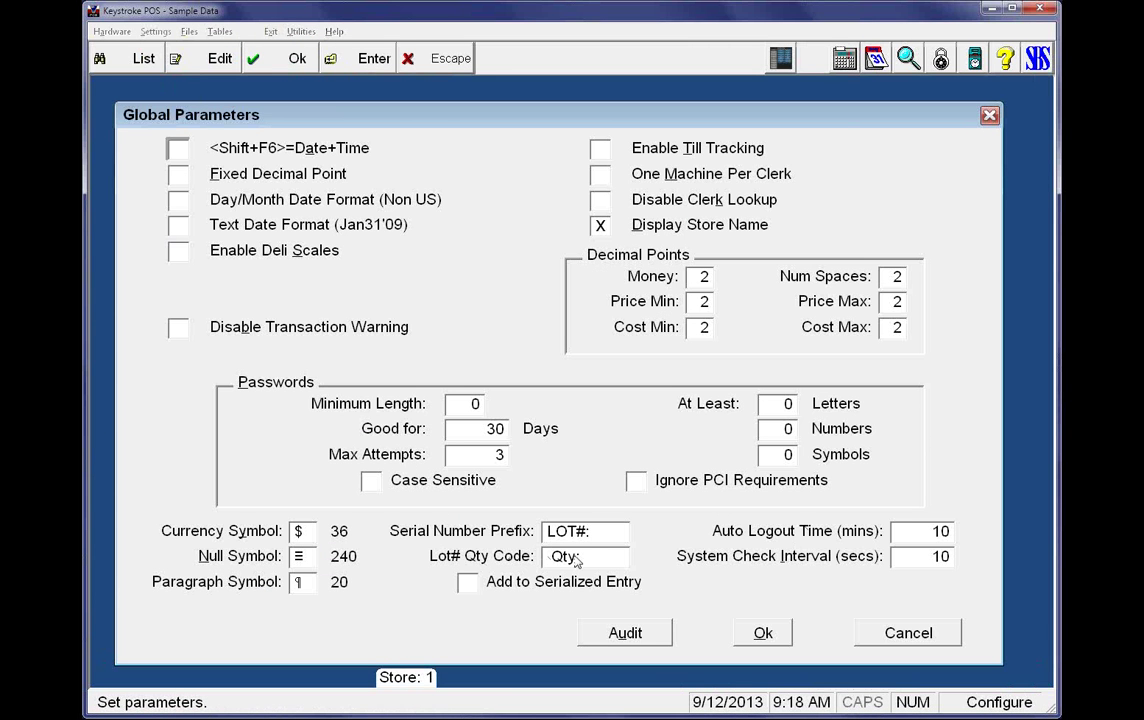
click(467, 584)
key(Return)
Return to Purchasing and start a new purchase order for the Cash vendor
key(Right)
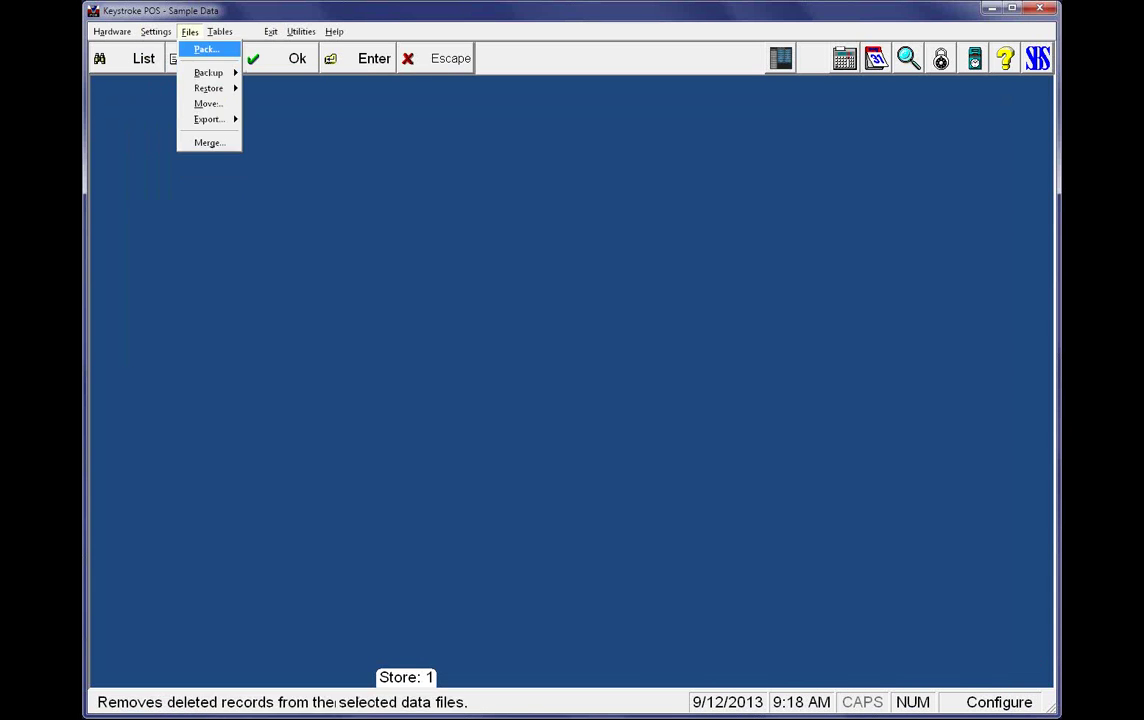
key(Right)
key(Right)
key(p)
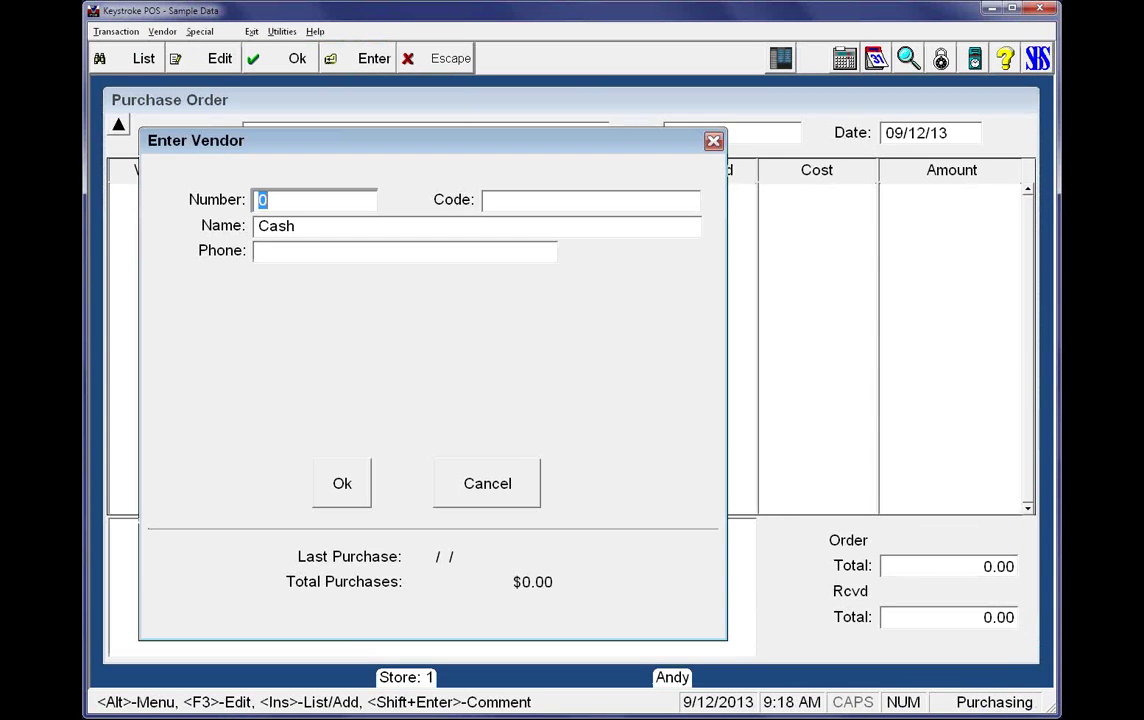
text(1)
key(Return)
Add the Brother HL-2070N printer to the purchase order with 5 ordered and 5 received
key(Insert)
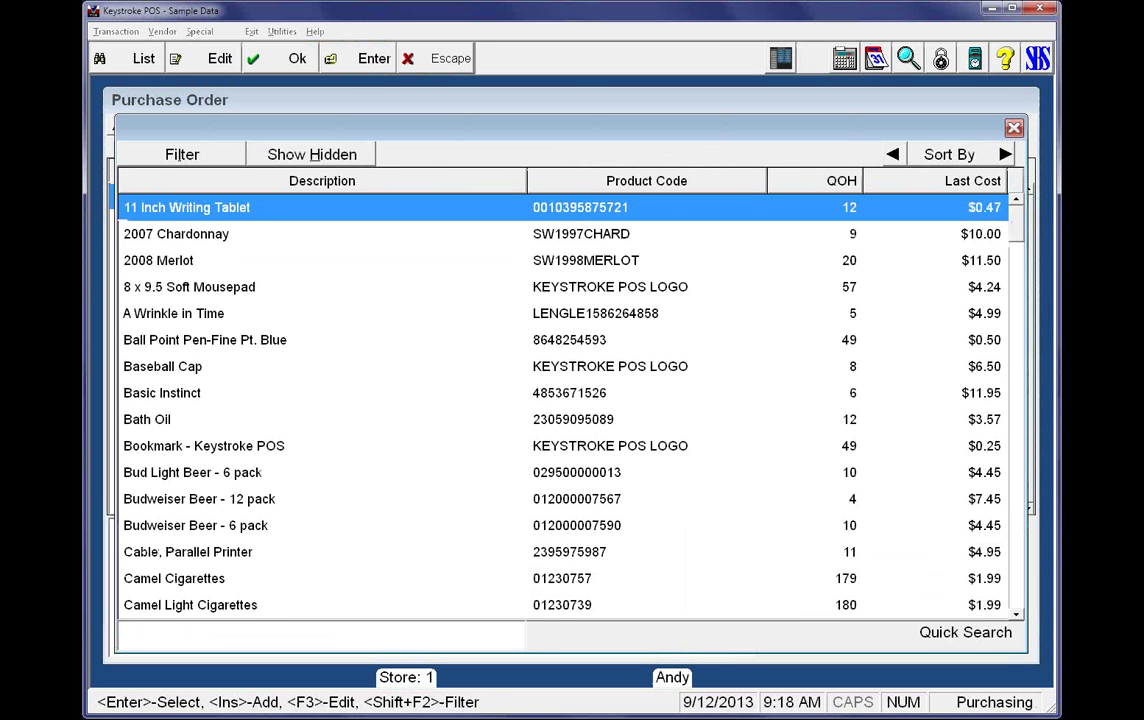
text(print)
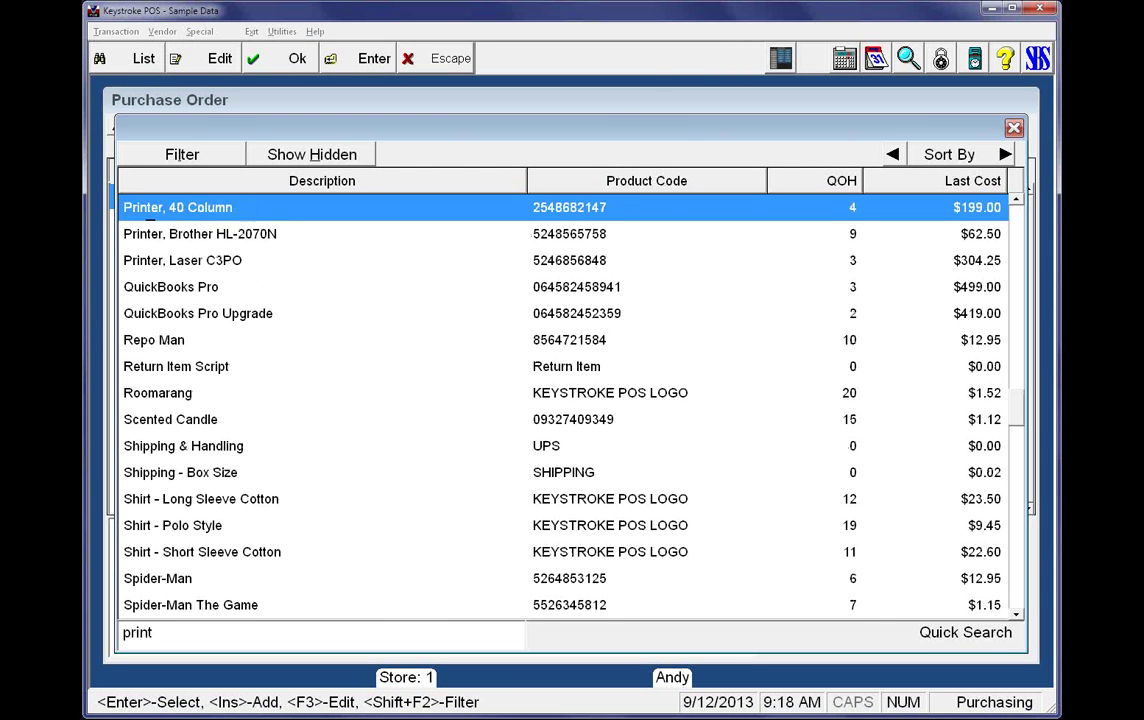
key(Return)
text(5)
key(Return)
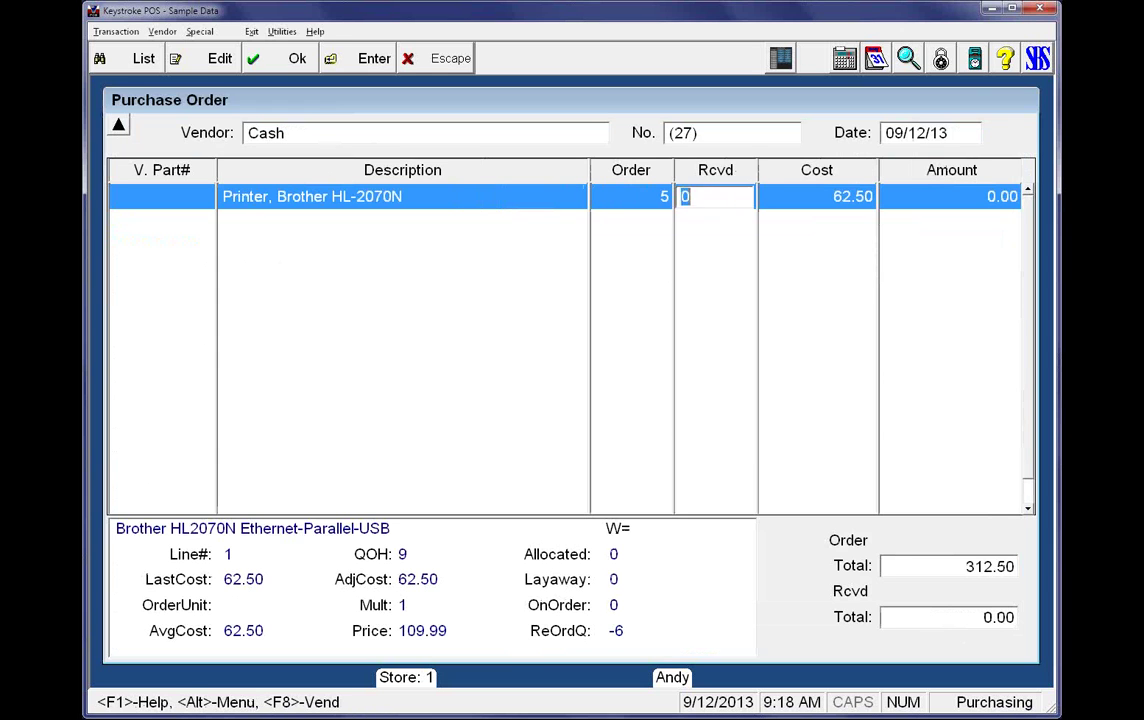
text(5)
key(Return)
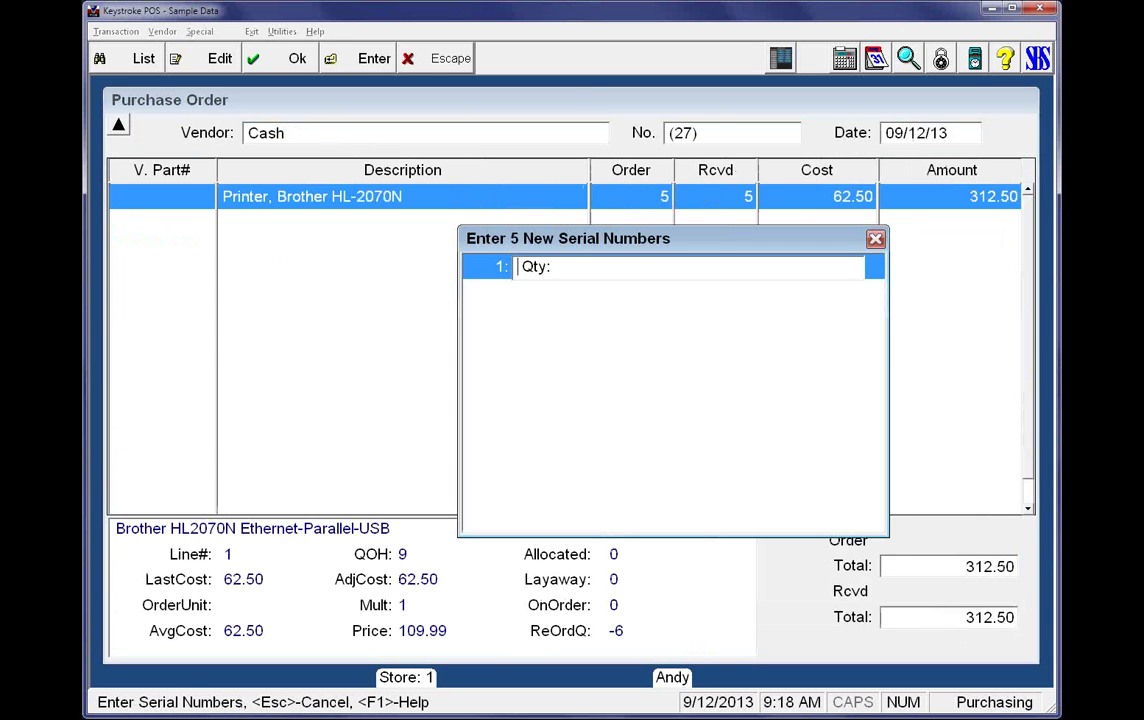
click(566, 269)
text(A234523342)
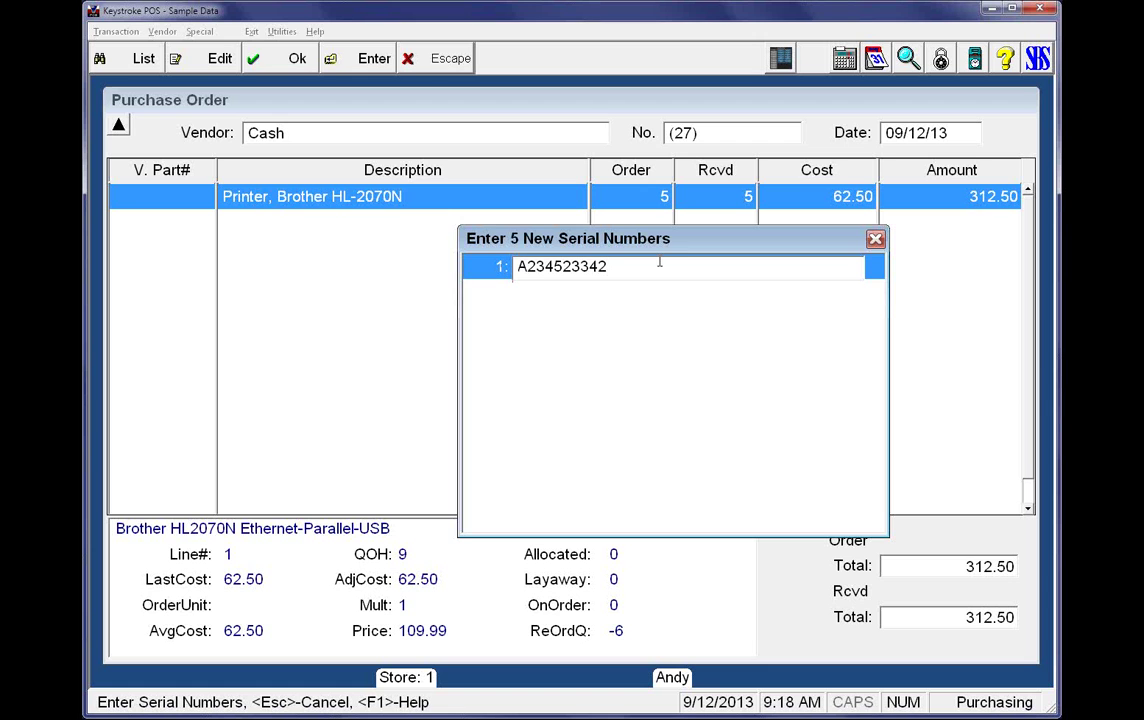
key(Return)
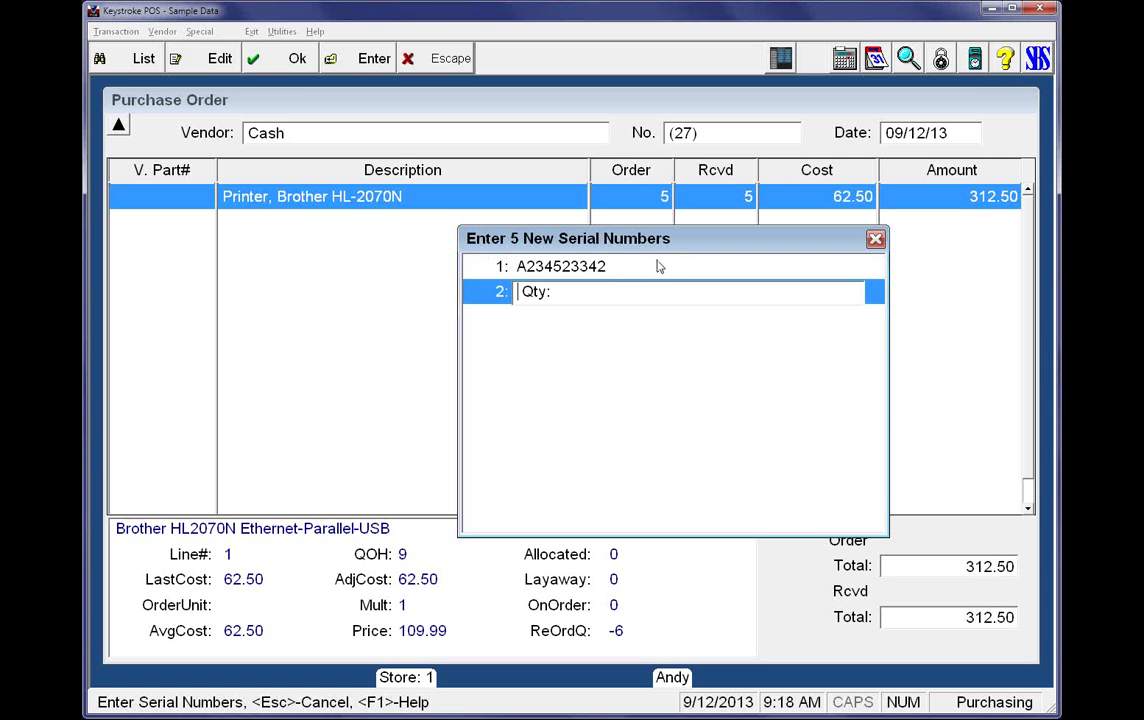
text(3243243214)
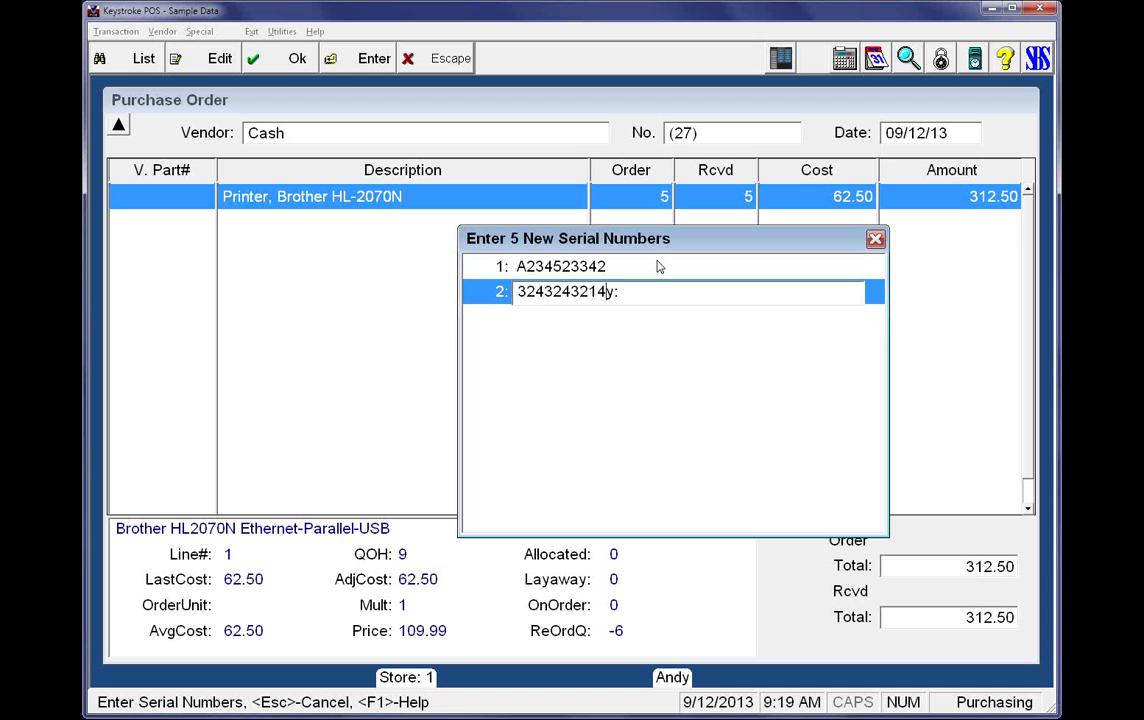
key(Return)
text(23432144321)
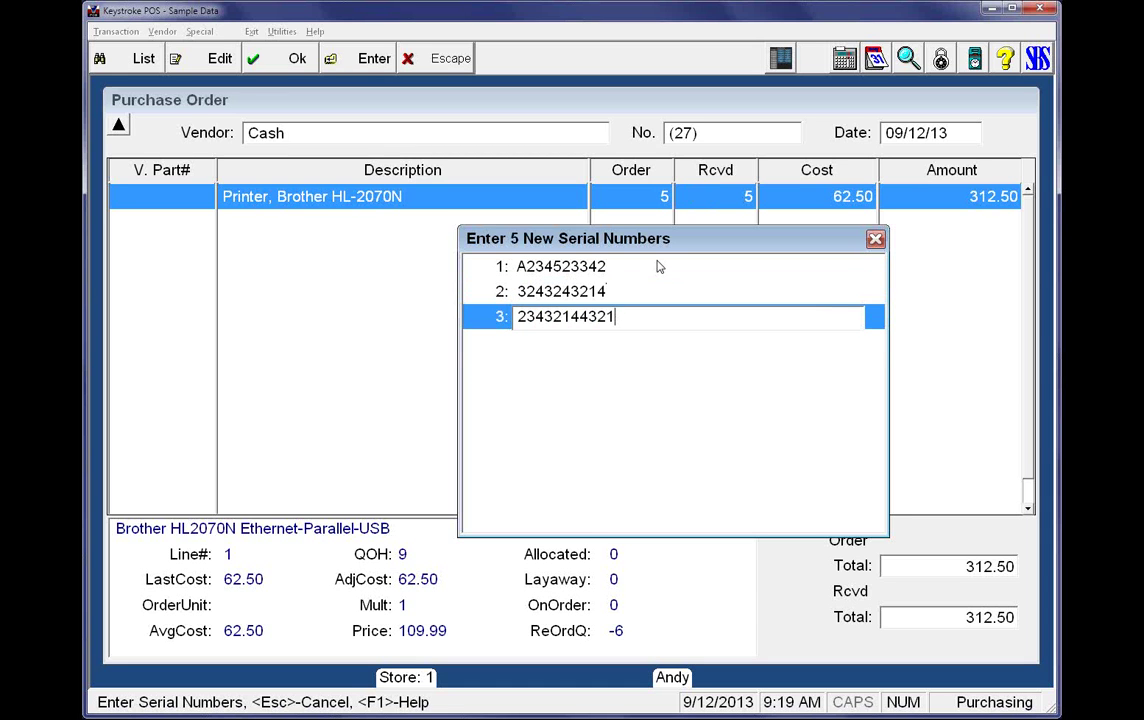
key(Return)
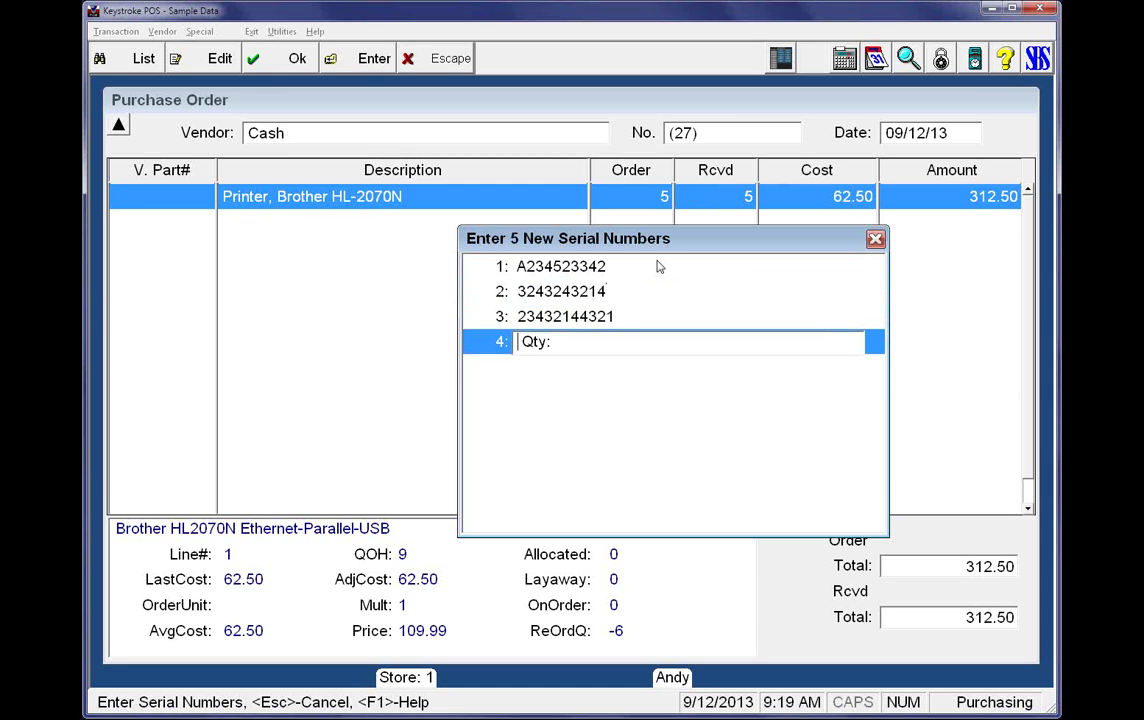
text(121212)
key(Return)
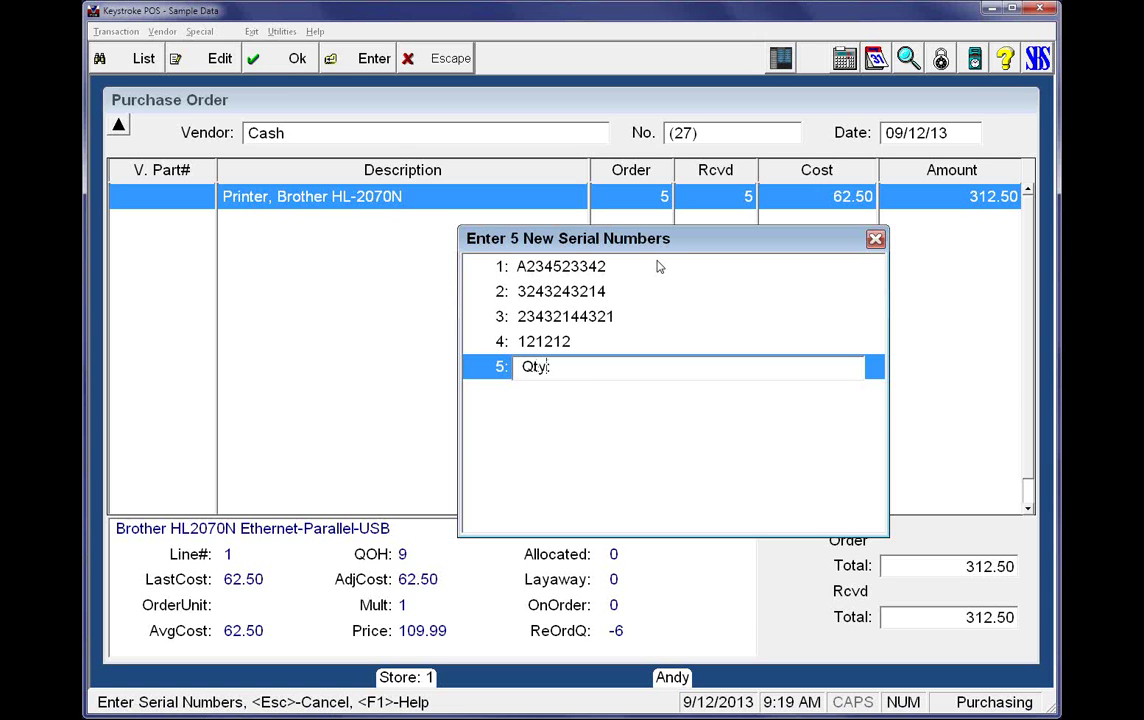
text(23432)
key(Return)
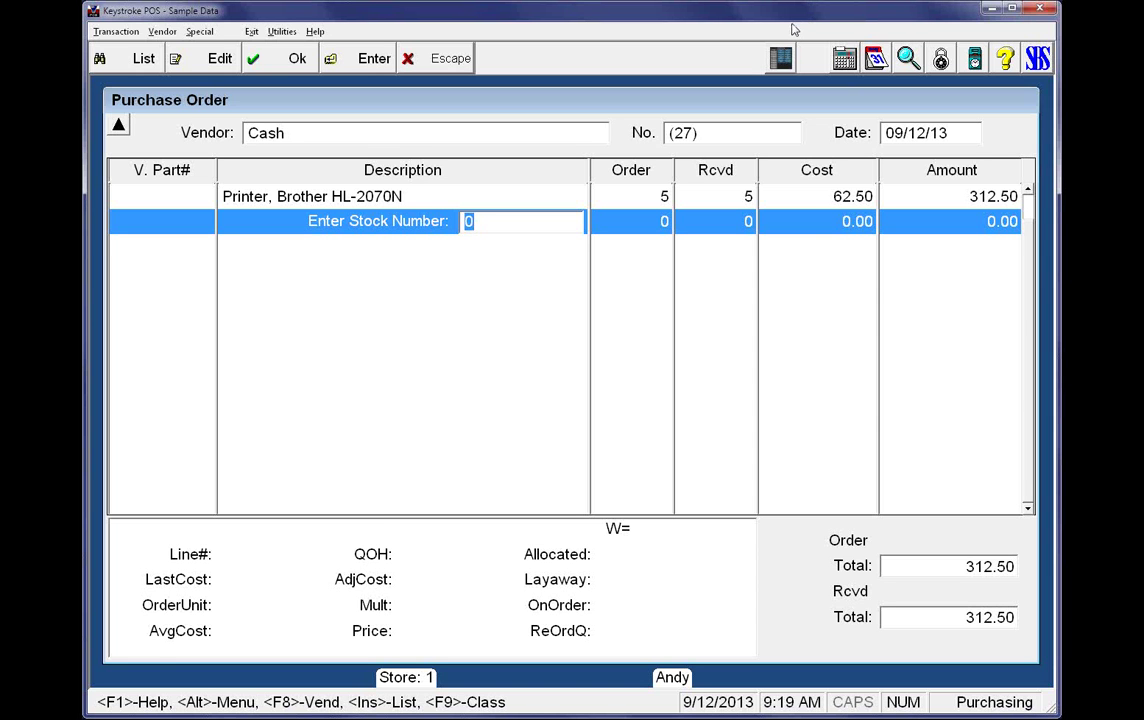
In the printer line's comment, append Qty 3 to A234523342 and remove the LOT#: prefix before it
text(44)
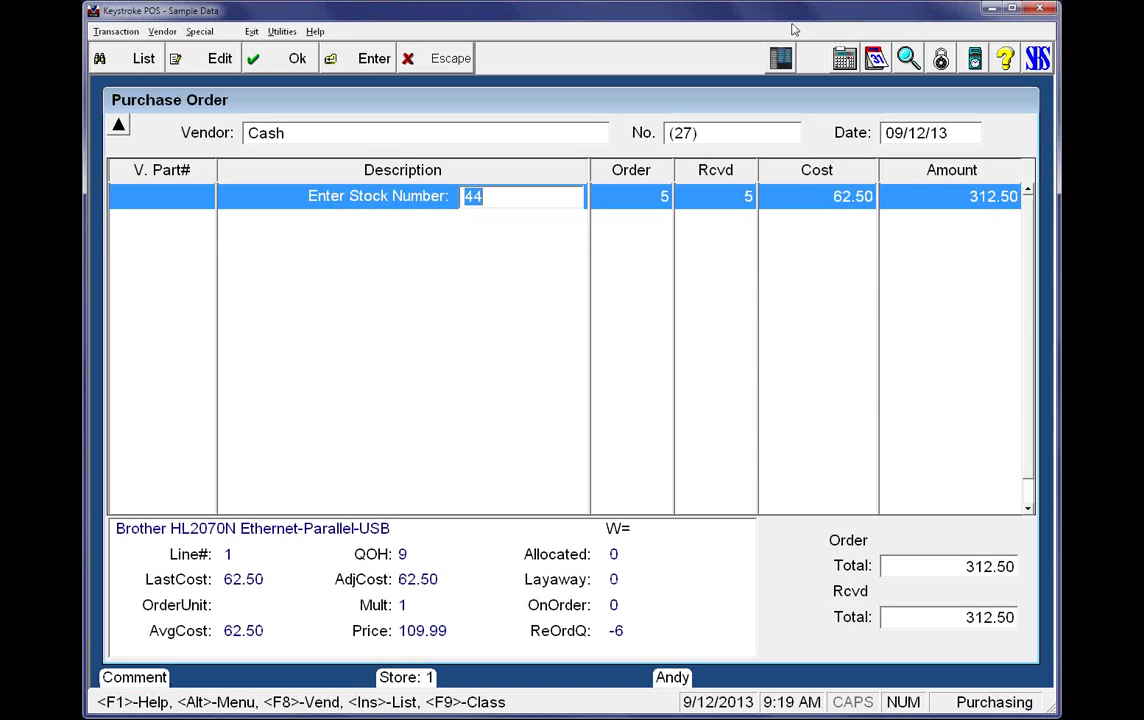
key(Return)
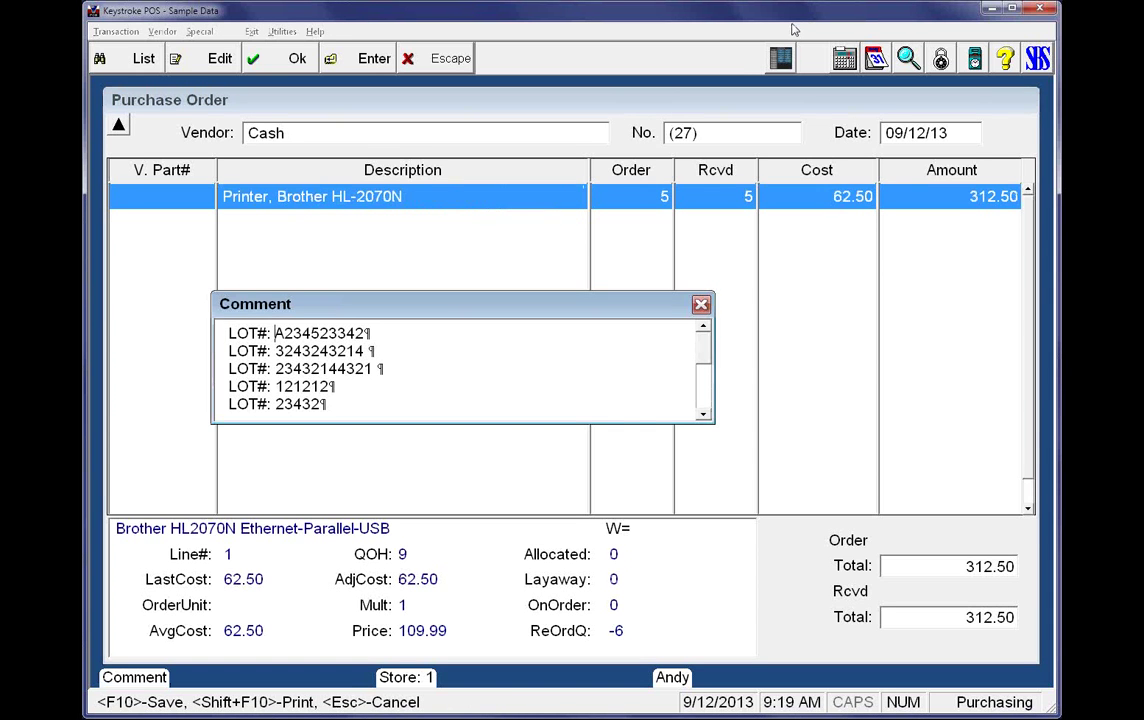
key(Down)
text(Qty 3)
key(Home)
key(Delete)
key(Delete)
key(Delete)
key(Delete)
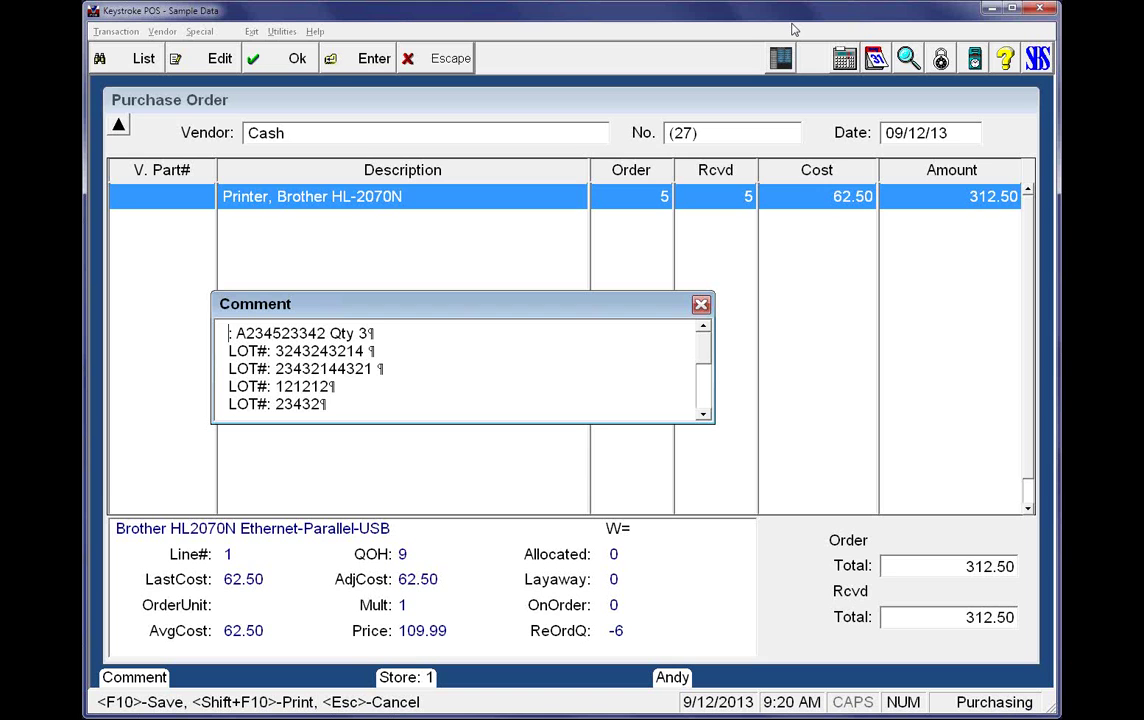
key(Delete)
key(Delete)
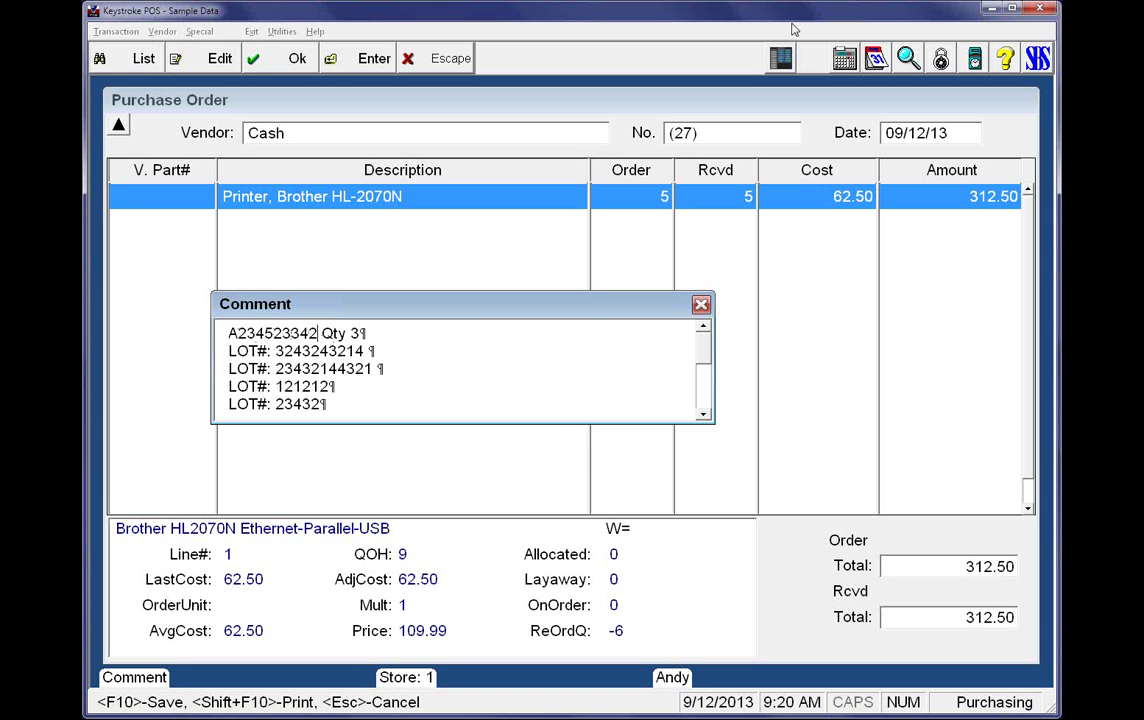
Insert a colon after Qty in the comment's first line and highlight the complete quantity code
key(shift+Right)
key(shift+Right)
key(shift+Right)
key(shift+Right)
key(Right)
text(:)
key(Right)
key(shift+Left)
key(shift+Left)
key(shift+Left)
key(shift+Left)
key(shift+Left)
key(shift+Left)
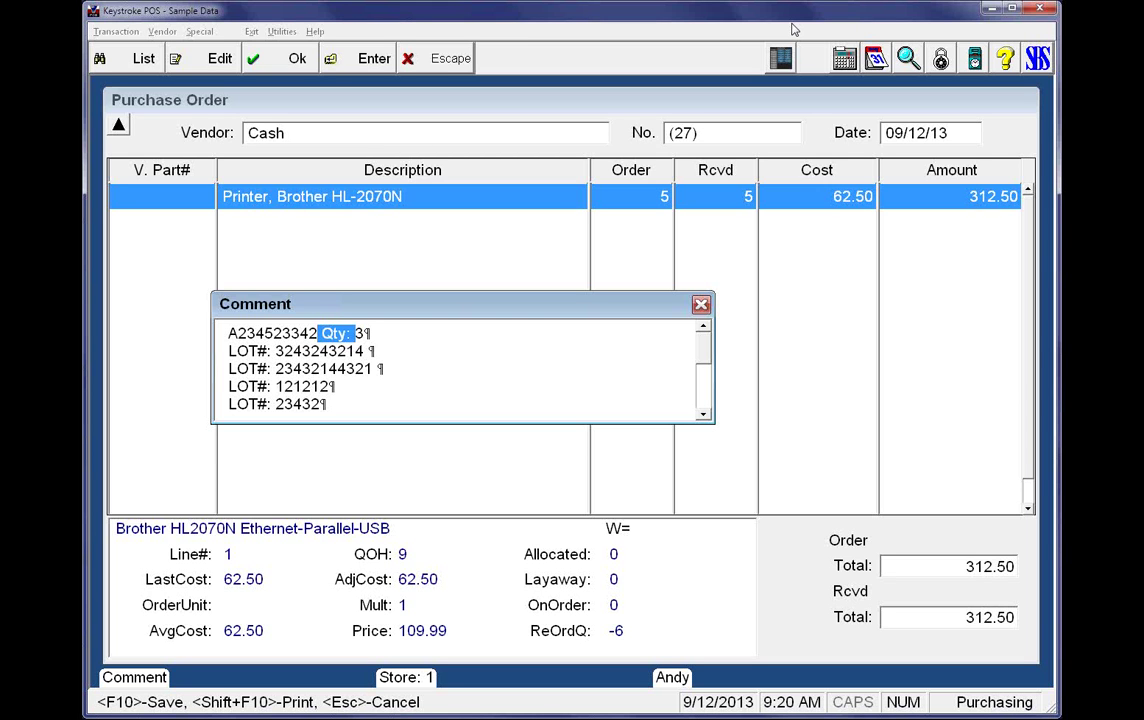
key(Right)
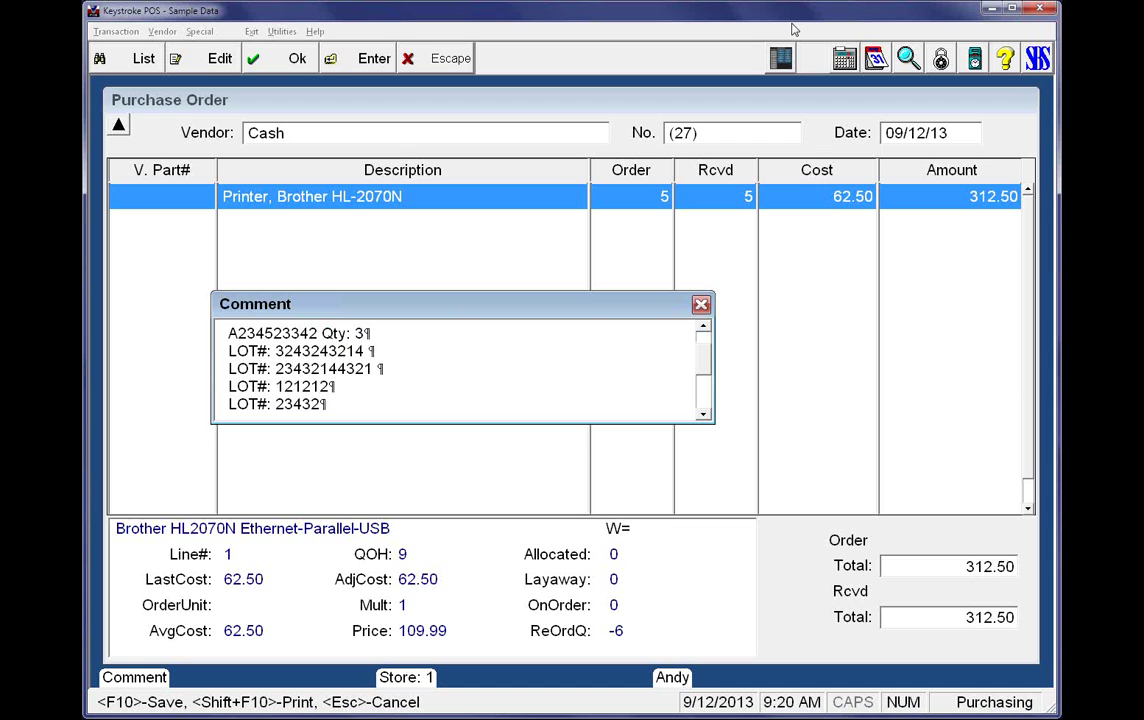
key(shift+Down)
key(shift+Down)
key(shift+Down)
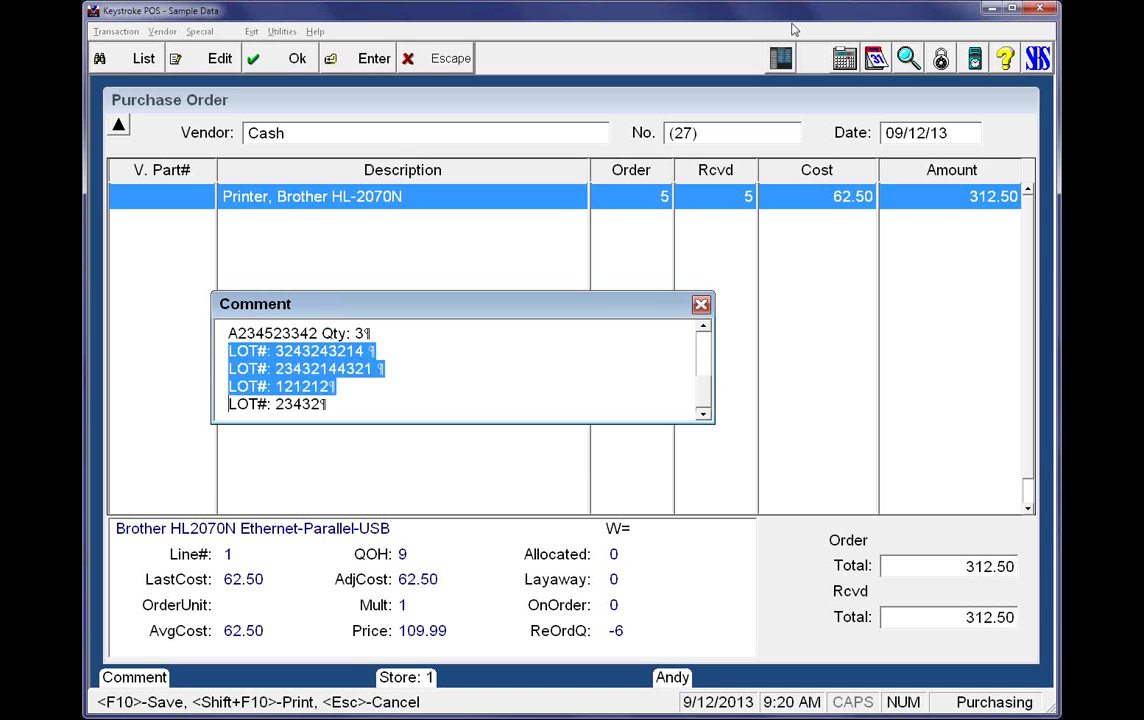
key(Delete)
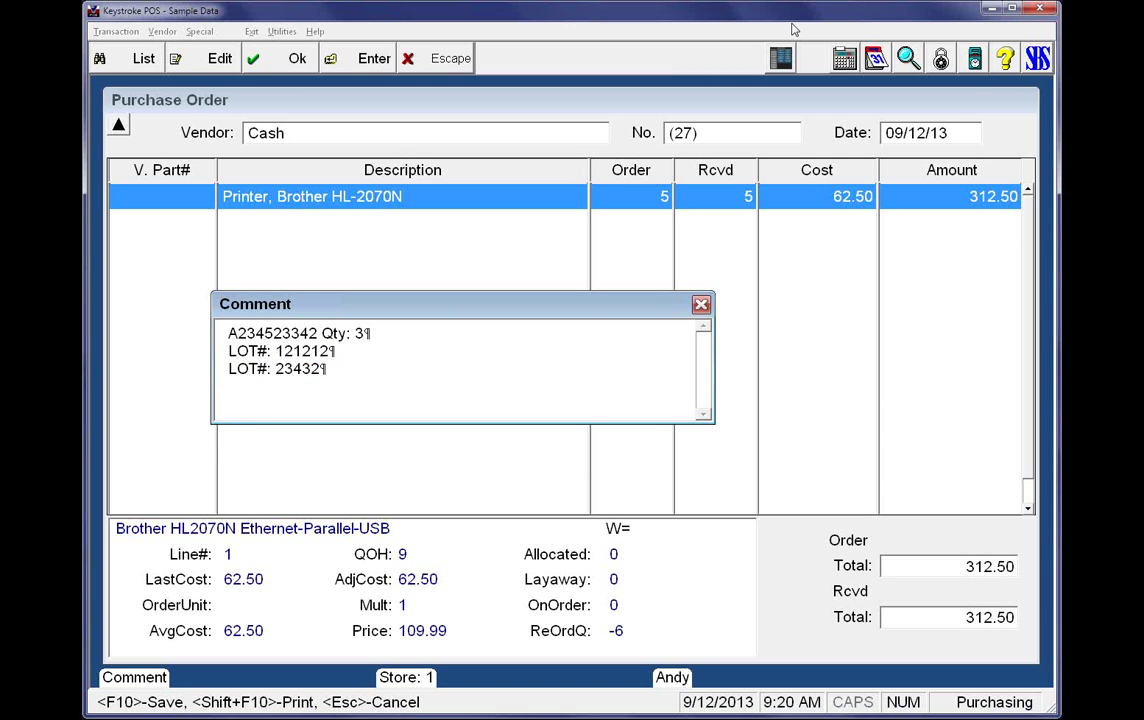
key(Delete)
key(Delete)
key(Delete)
key(Delete)
key(Delete)
key(Delete)
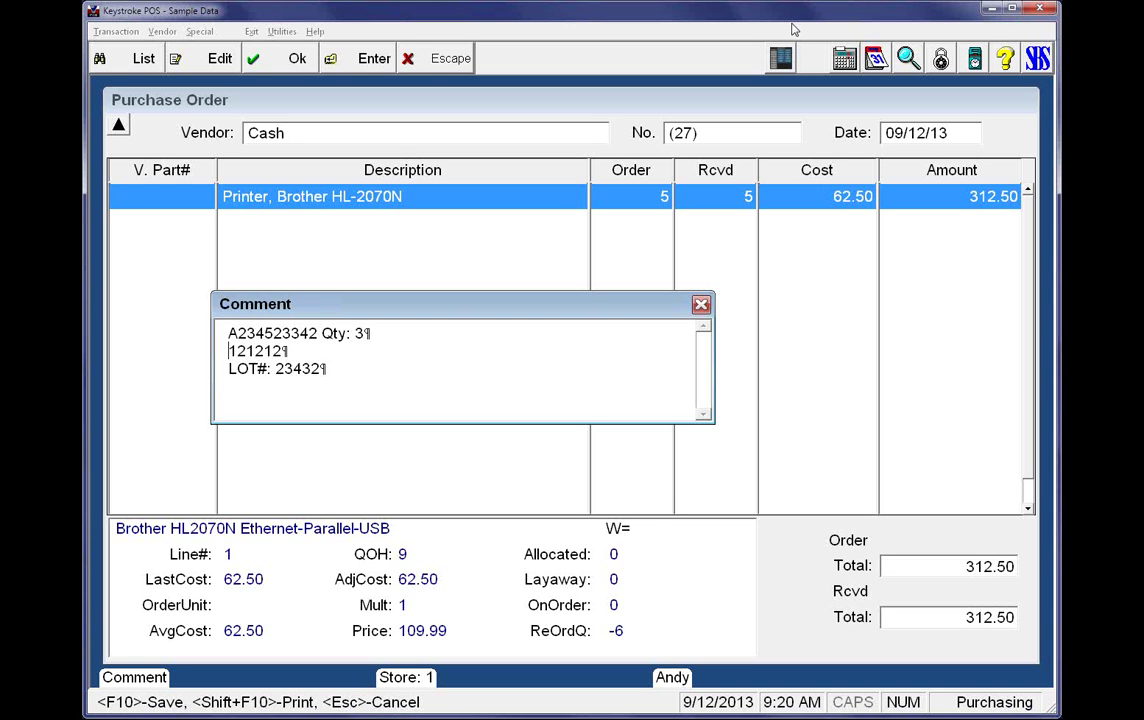
Highlight the Qty: code in the comment's first line and close the comment without saving its edits
key(Up)
key(shift+Left)
key(shift+Left)
key(shift+Left)
key(shift+Left)
key(shift+Left)
key(shift+Left)
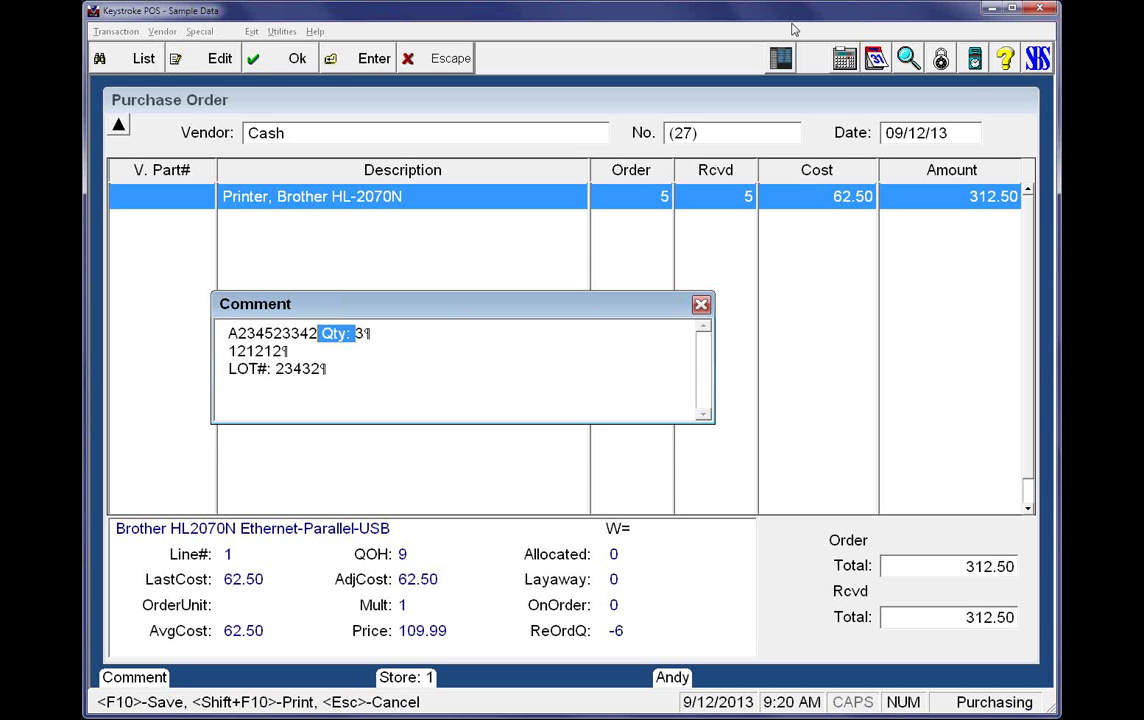
key(Escape)
Clear the line's stock number and reselect Printer, Brother HL-2070N from the item list by searching for print
key(Return)
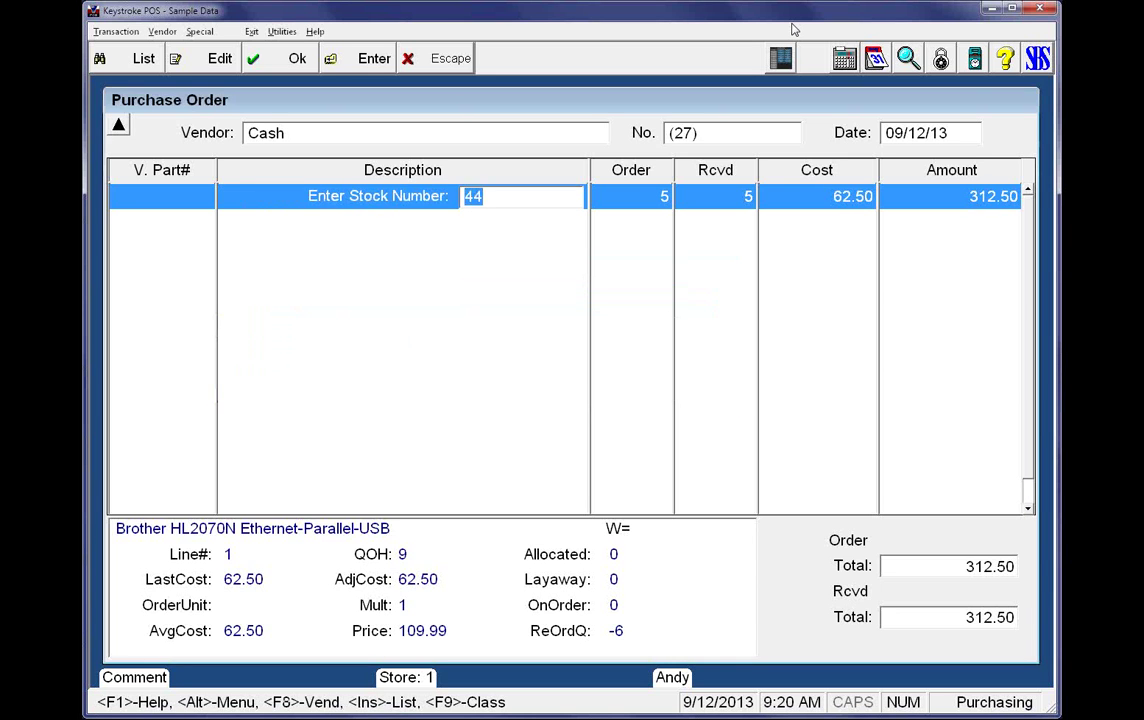
key(BackSpace)
key(Return)
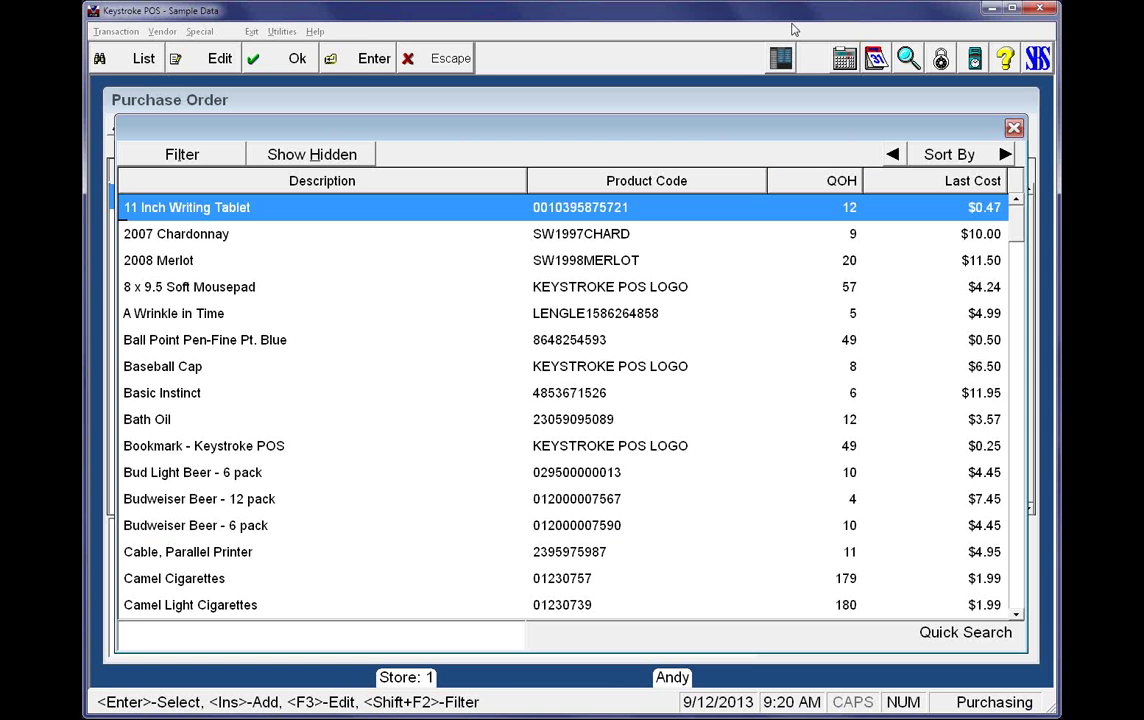
text(print)
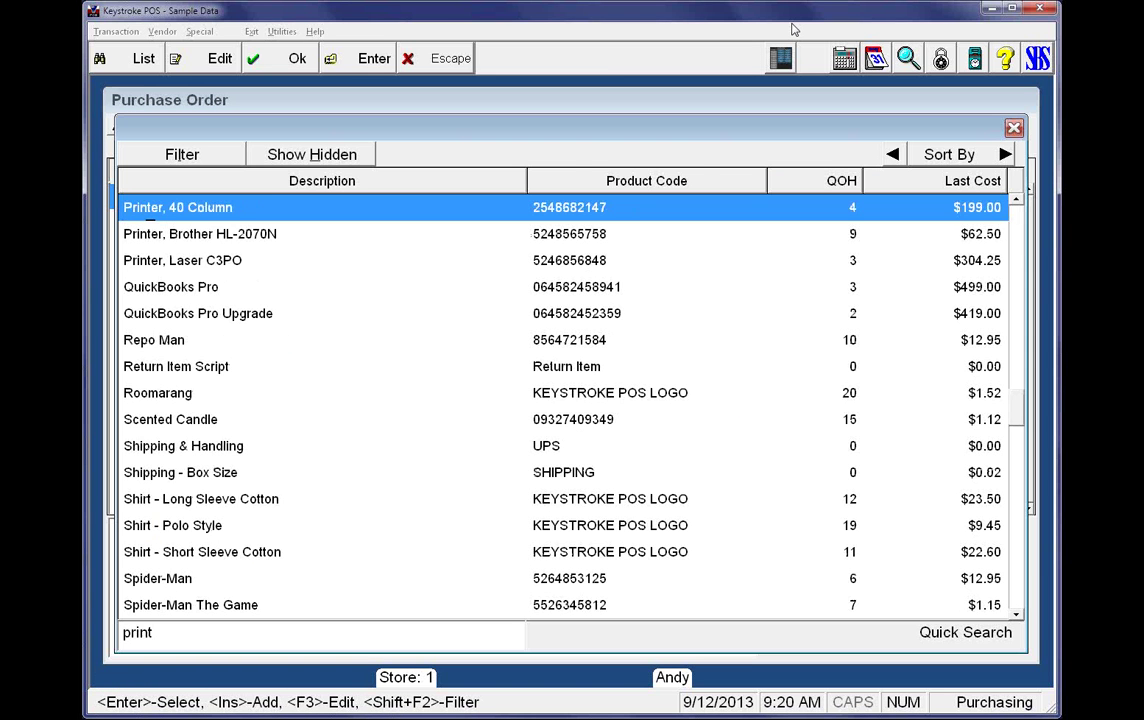
key(Down)
key(Return)
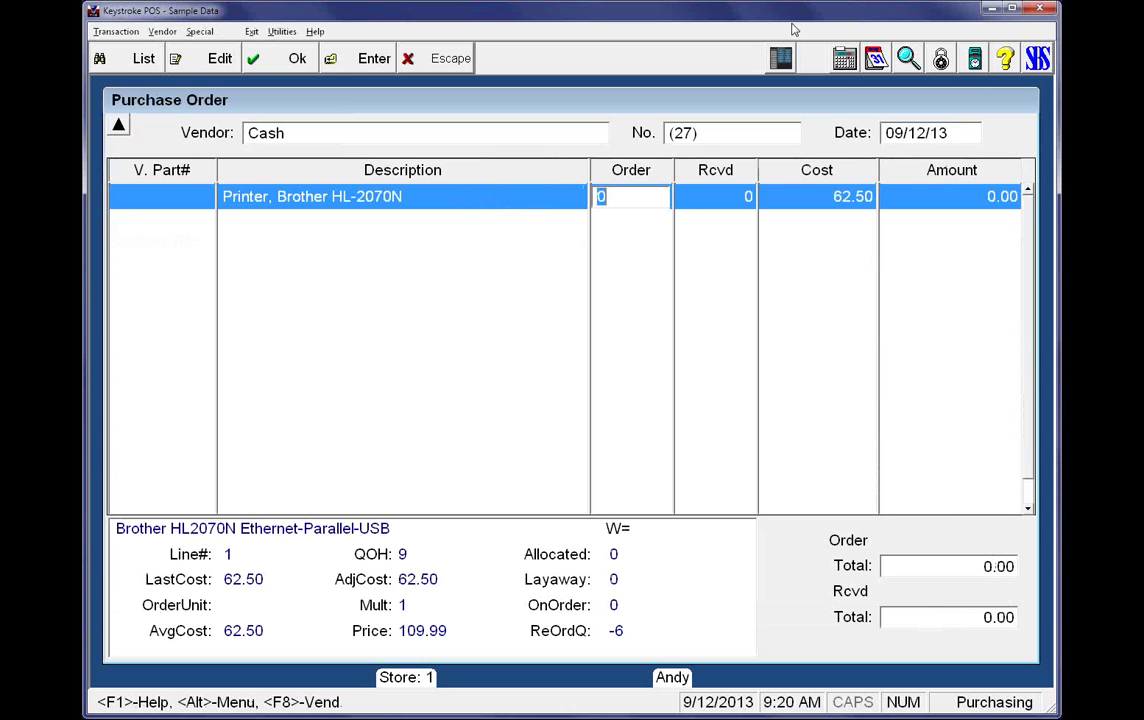
Set the printer line's ordered quantity to 5 and its received quantity to 5
text(1)
key(BackSpace)
text(5)
key(Return)
text(5)
key(Return)
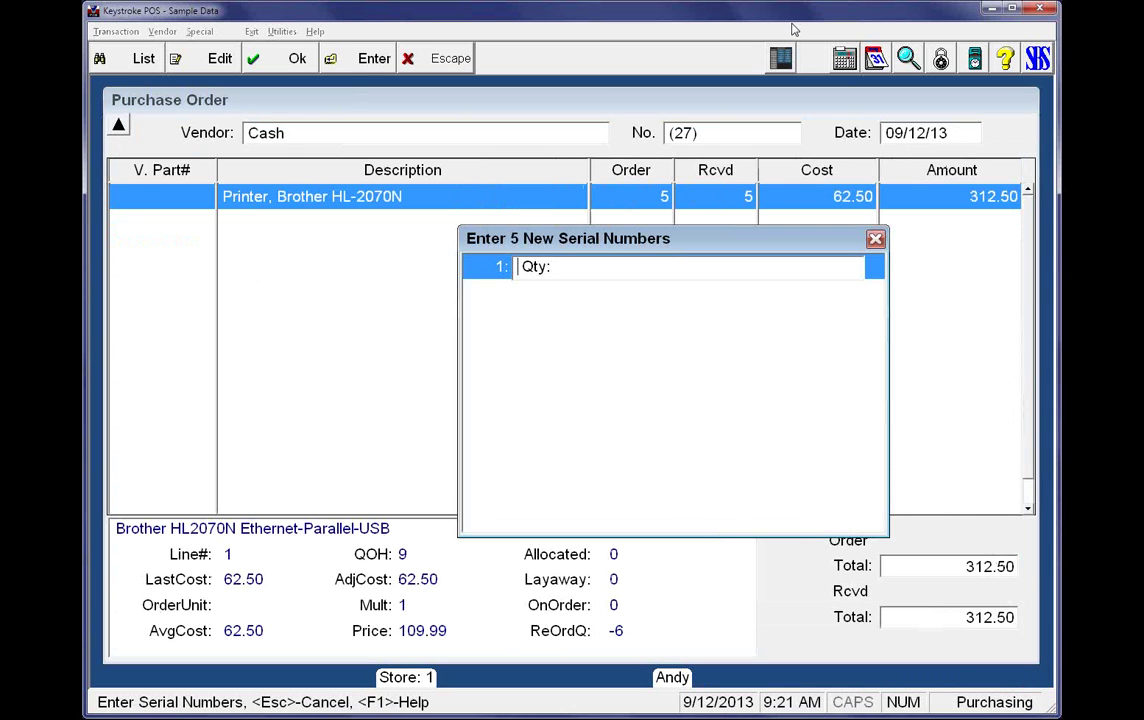
text(038428342)
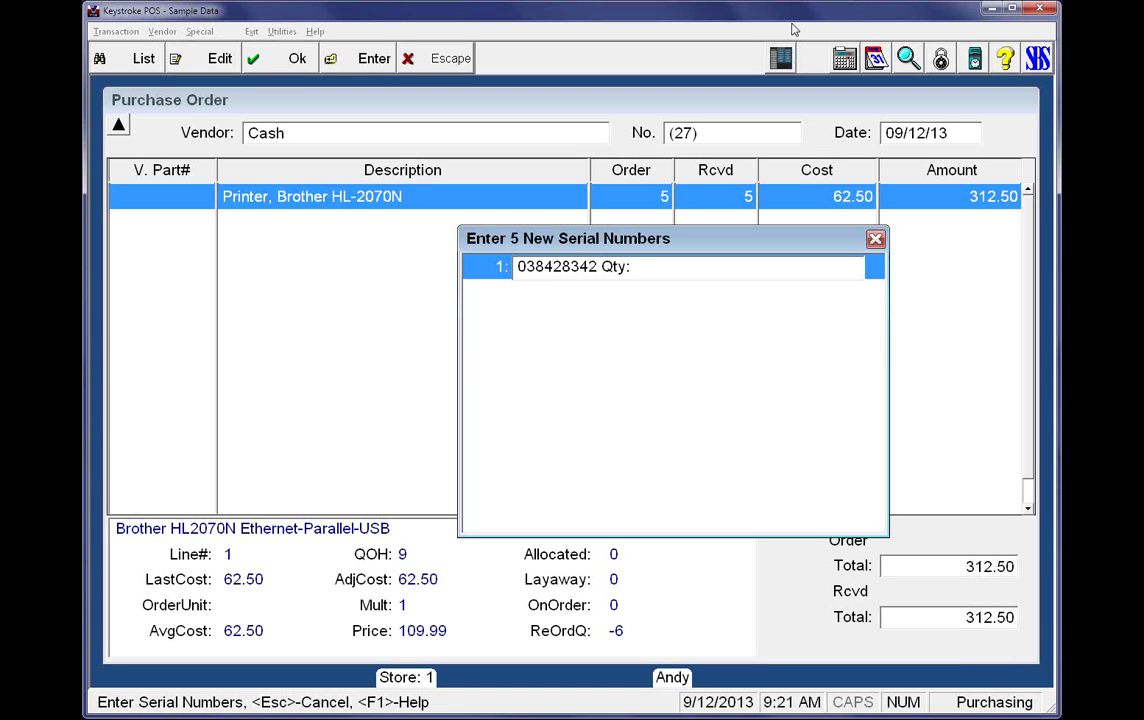
text(4)
key(Return)
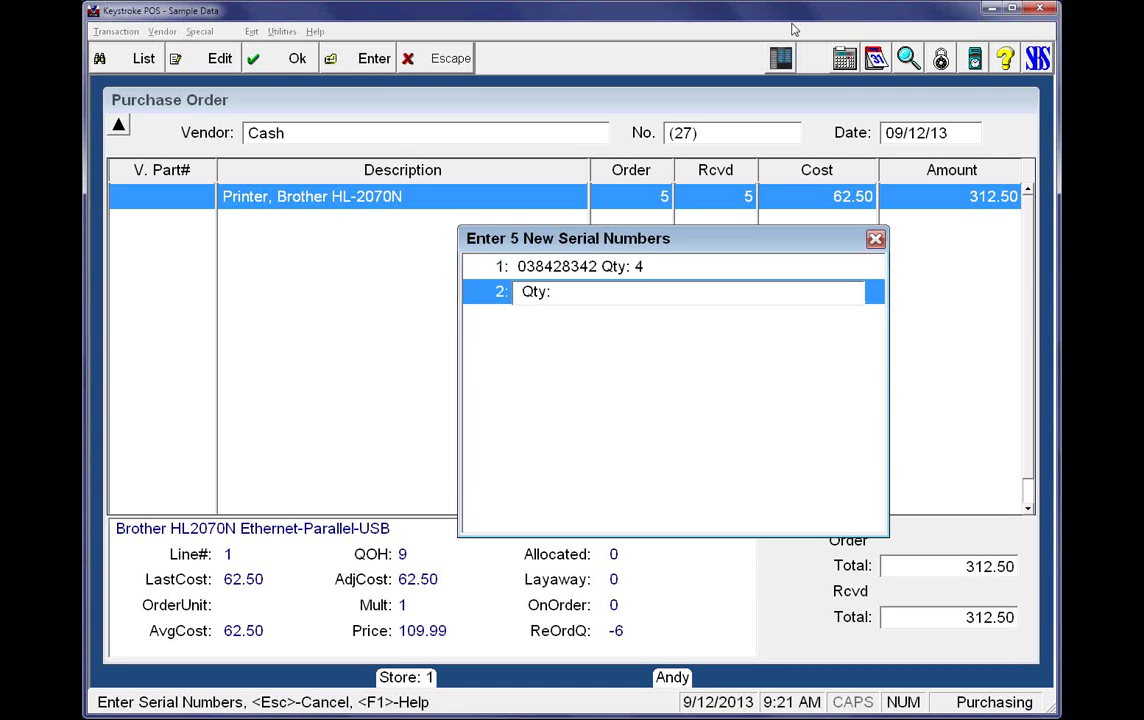
text(2342314321)
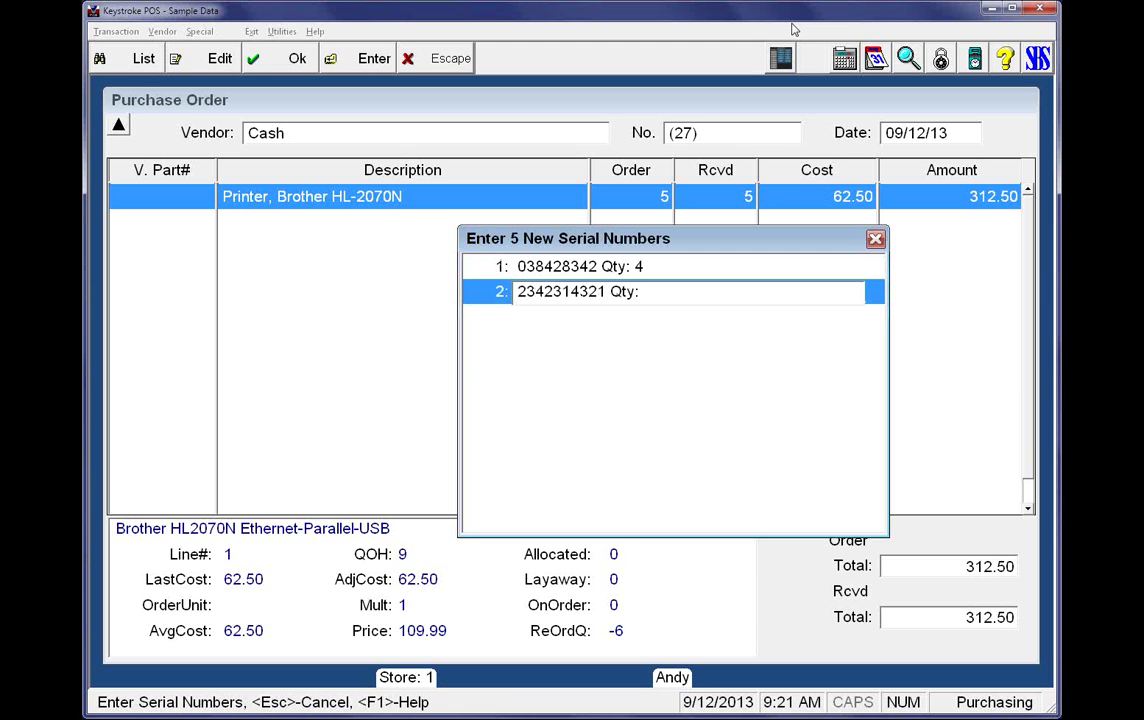
key(Return)
text(1)
key(Return)
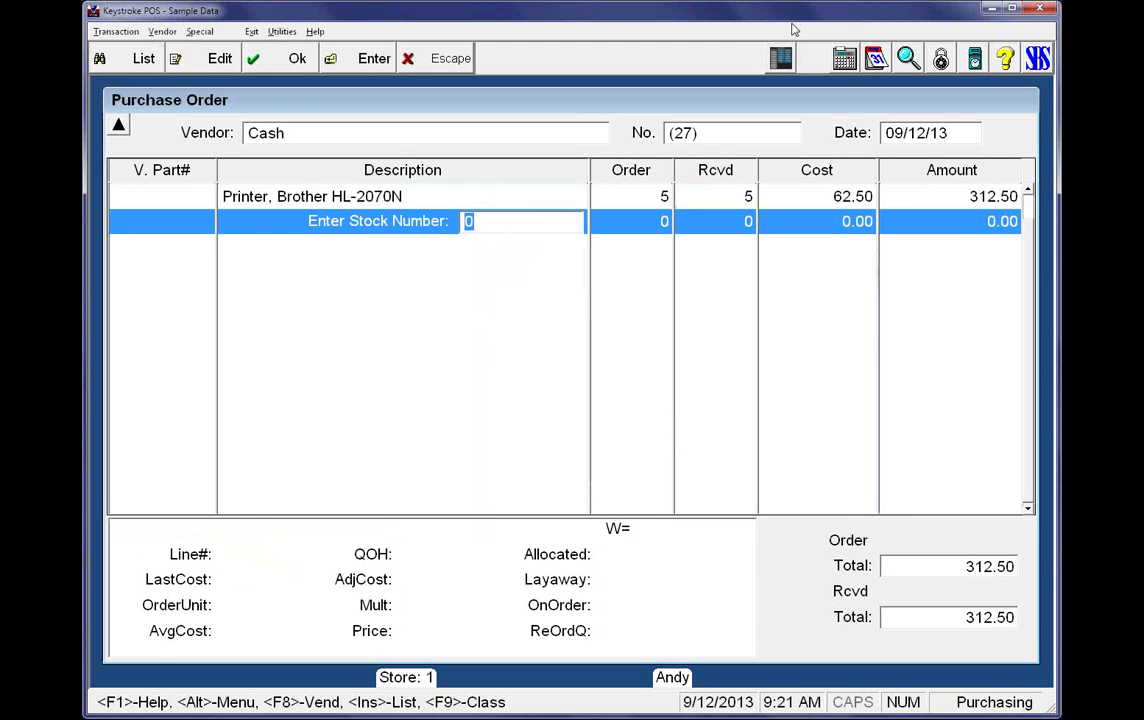
Open the printer line's comment and highlight the Qty: code after lot number 038428342
key(Up)
key(Return)
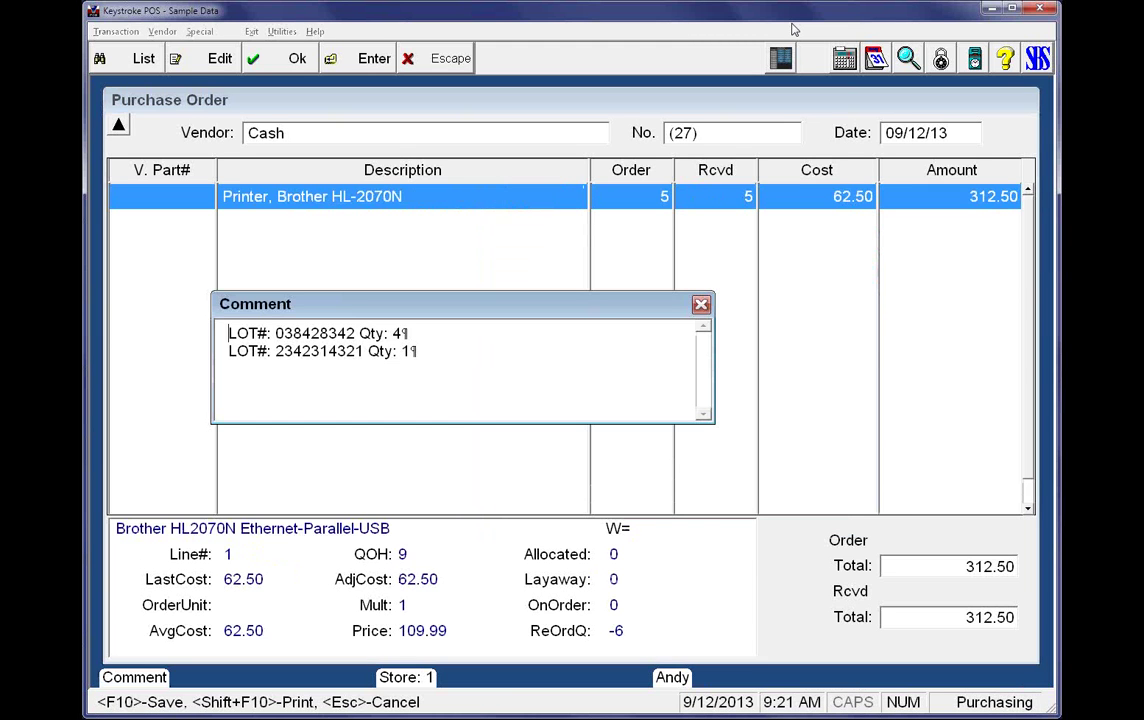
key(End)
key(Left)
key(shift+Left)
key(shift+Left)
key(shift+Left)
key(shift+Left)
key(shift+Left)
key(shift+Left)
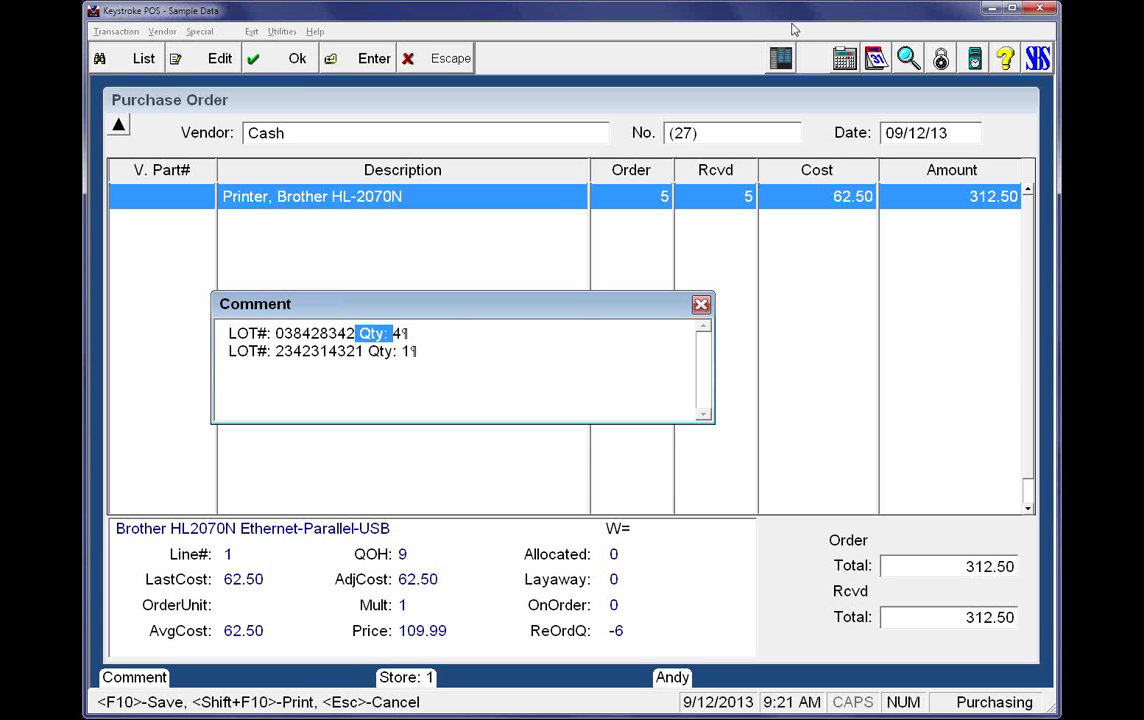
Save the printer line's comment and advance to a new purchase order line
key(Right)
key(F10)
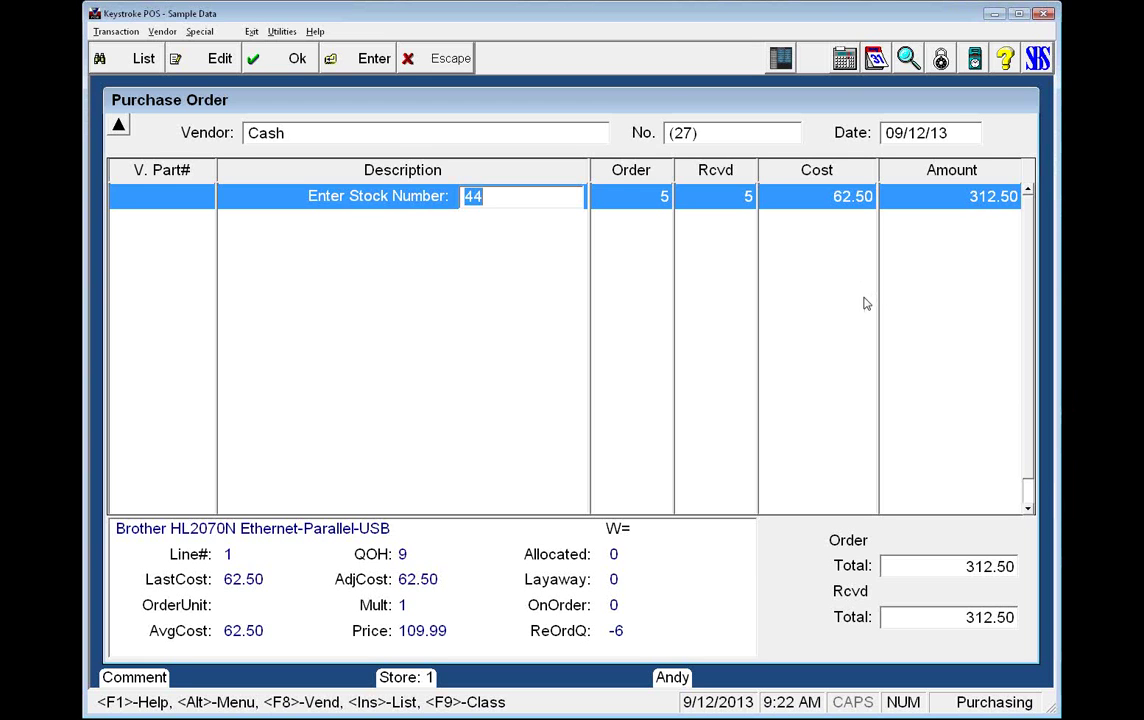
key(Return)
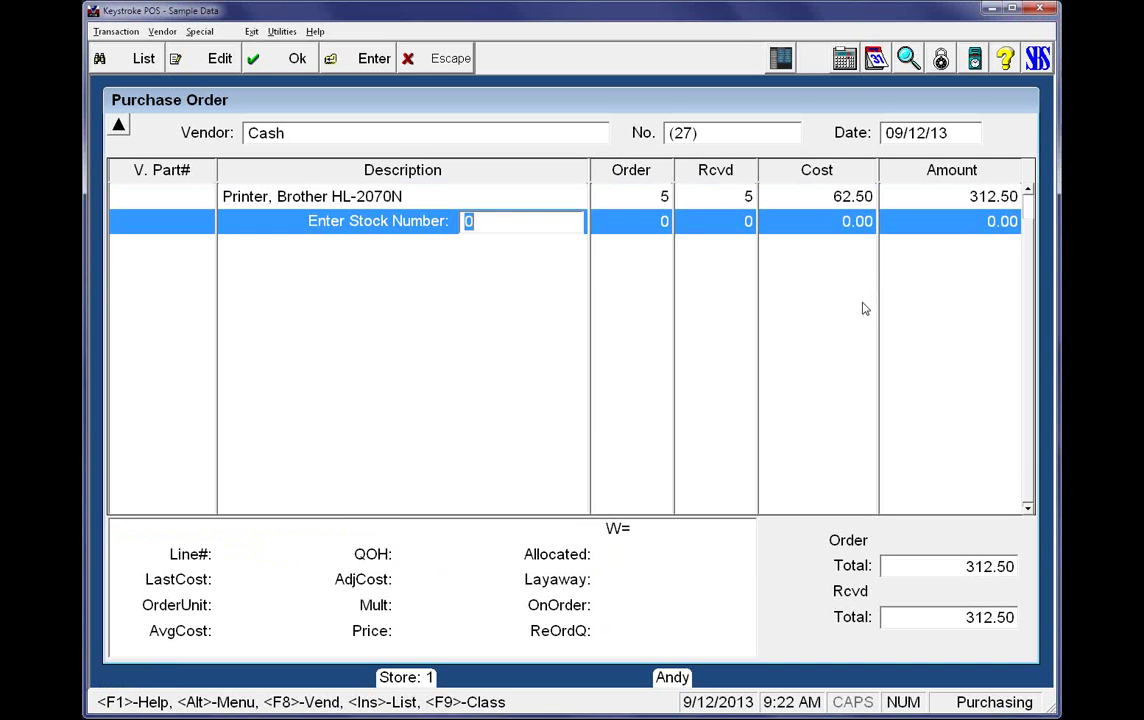